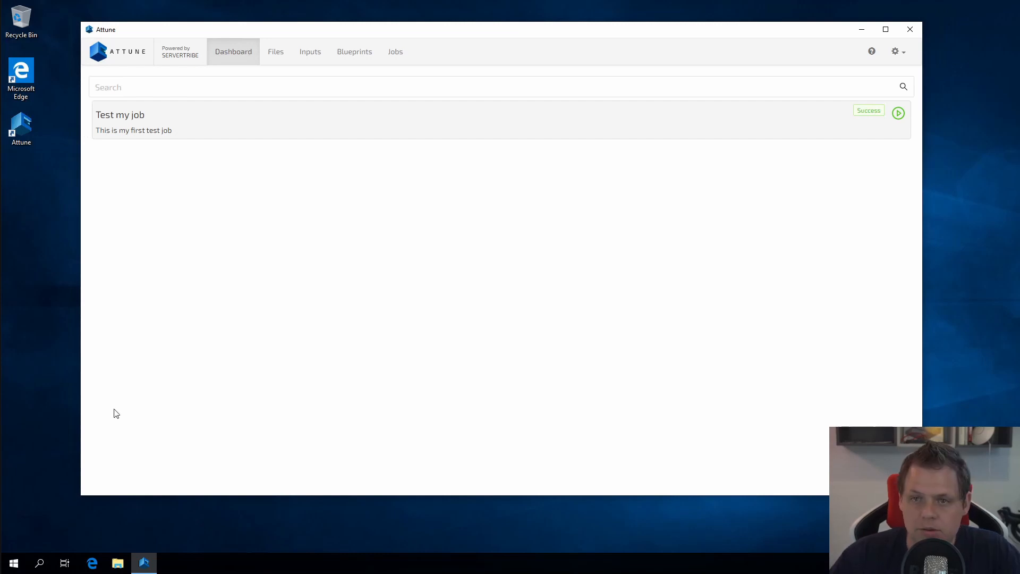
Go to Attune's Files tab to see the empty Create New Files form.
click(276, 52)
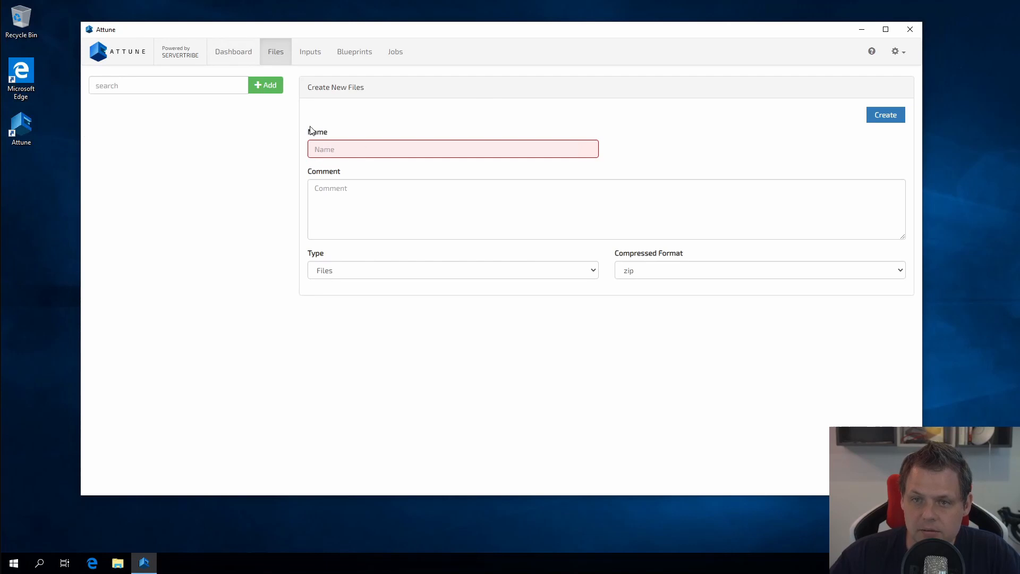
Add a file entry named 'Sample files - sending to server' with a testing comment about two zipped files.
click(263, 89)
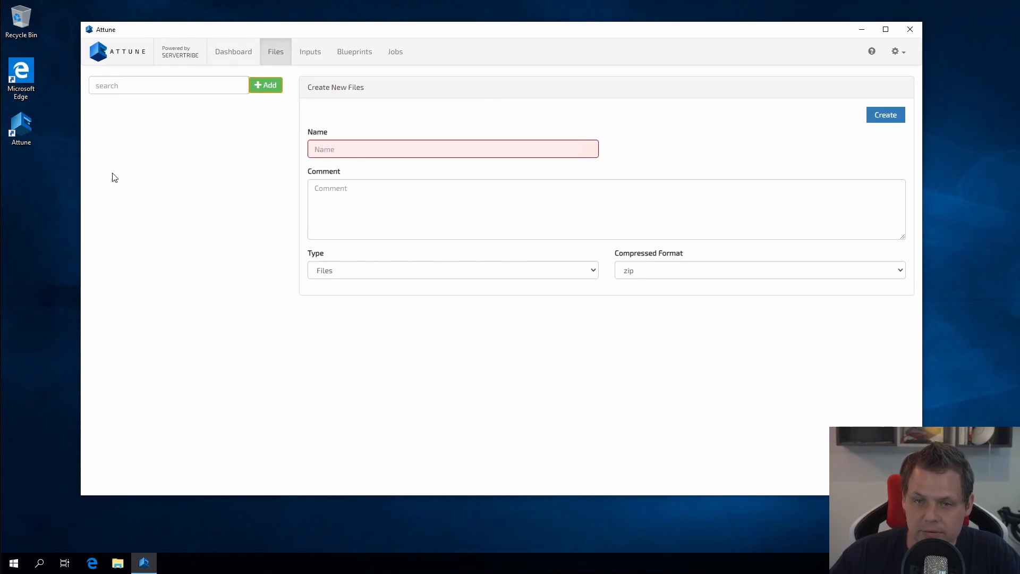
click(345, 147)
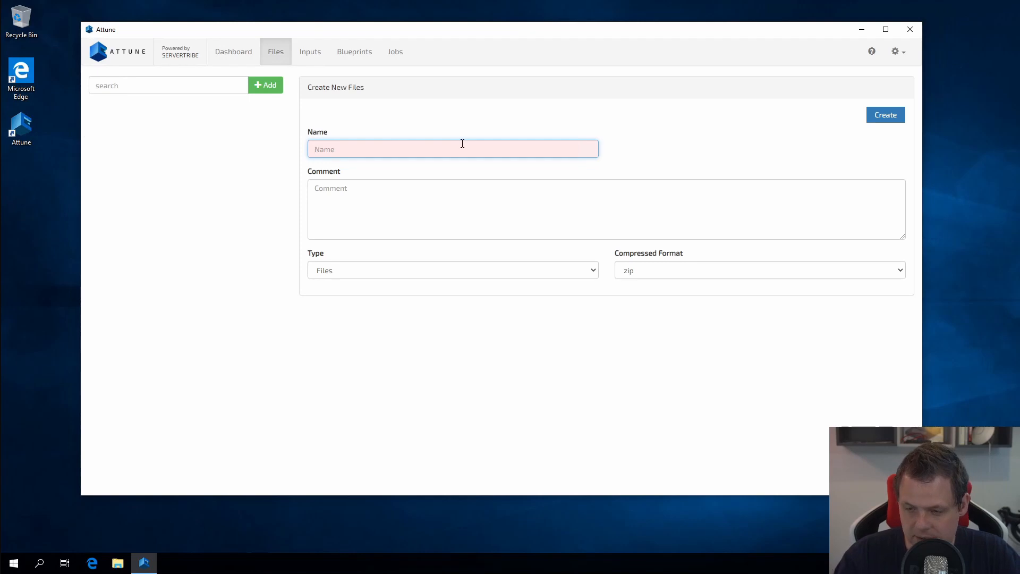
text(Sample)
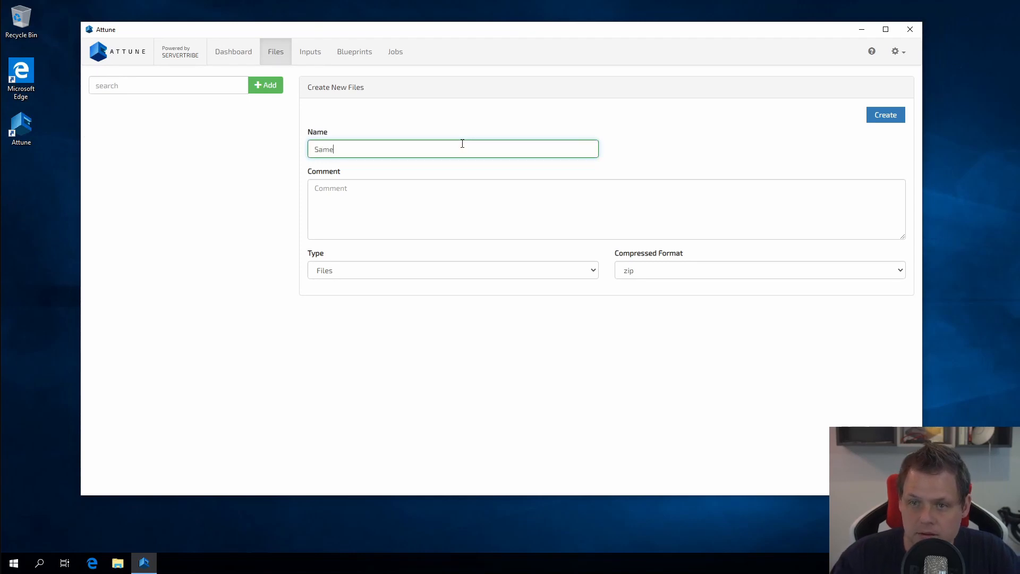
key(BackSpace)
text(ple files - sen)
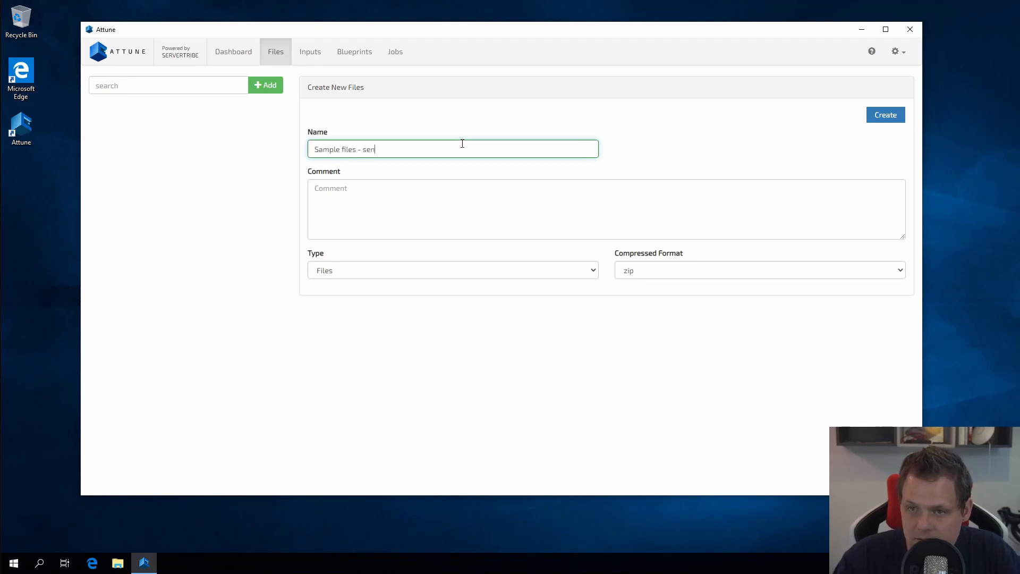
text(ding to server)
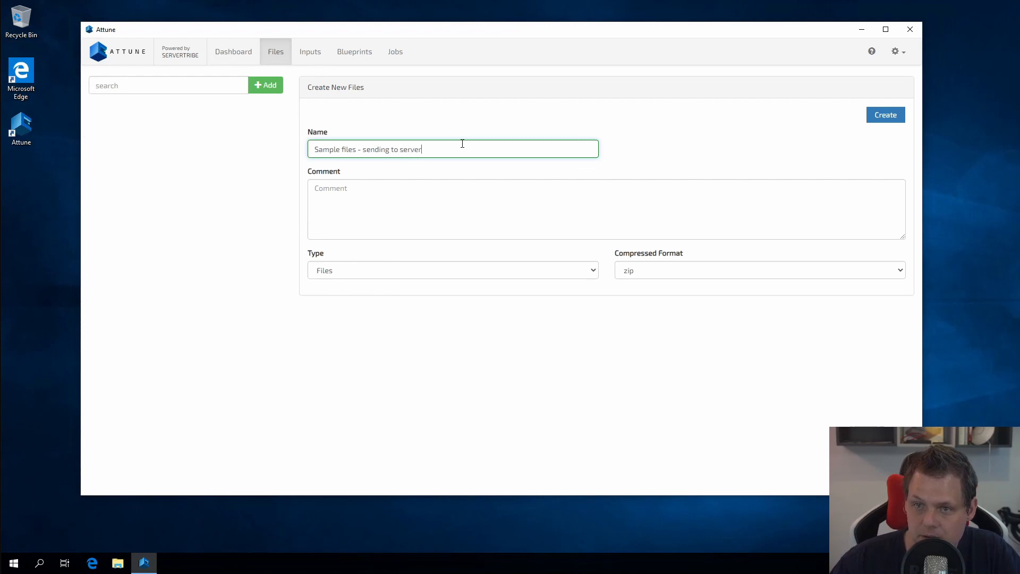
click(427, 211)
text(T)
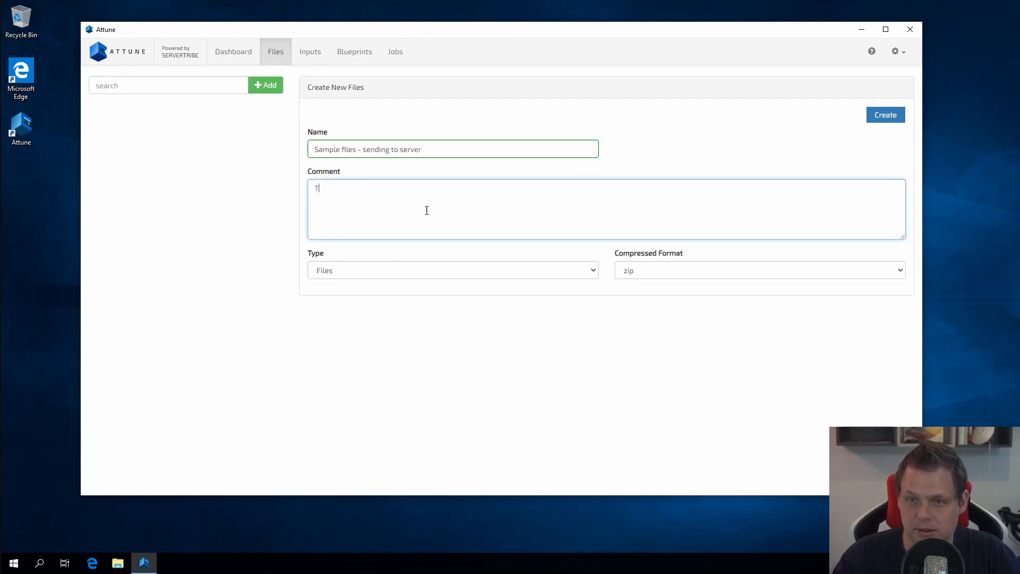
text(his is just for te)
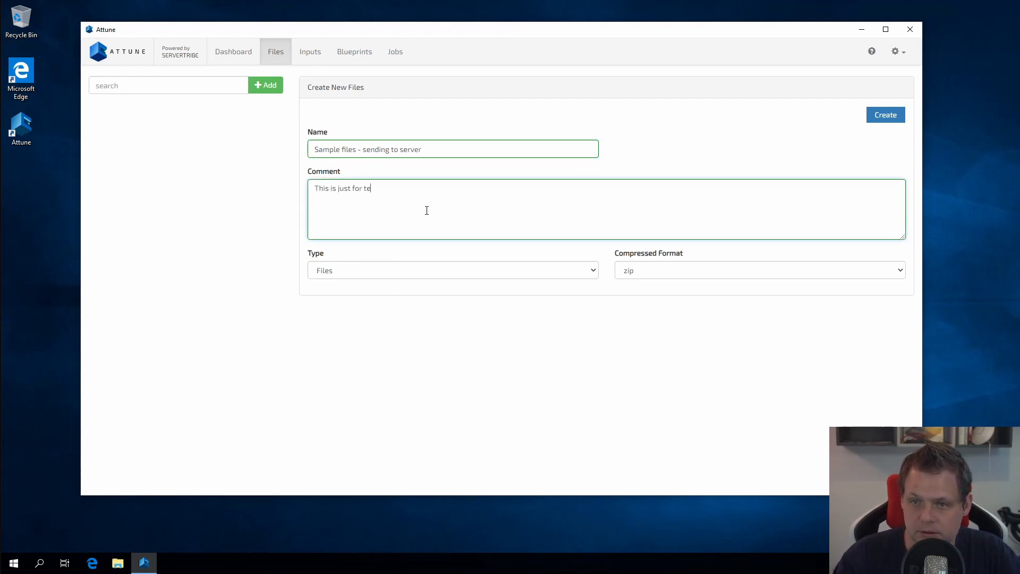
text(sting, )
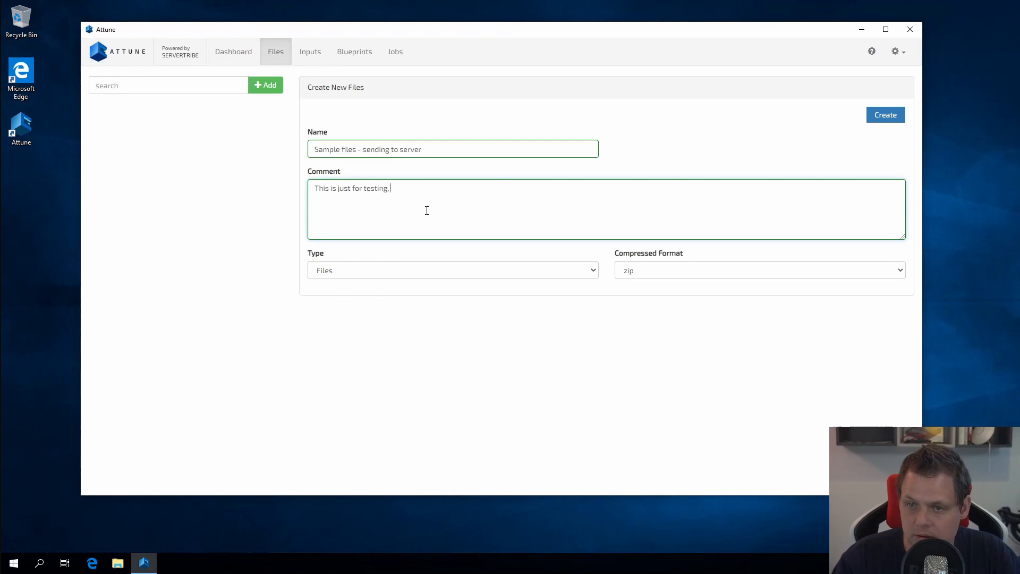
text(onc)
text(contain)
text( 2 files inside )
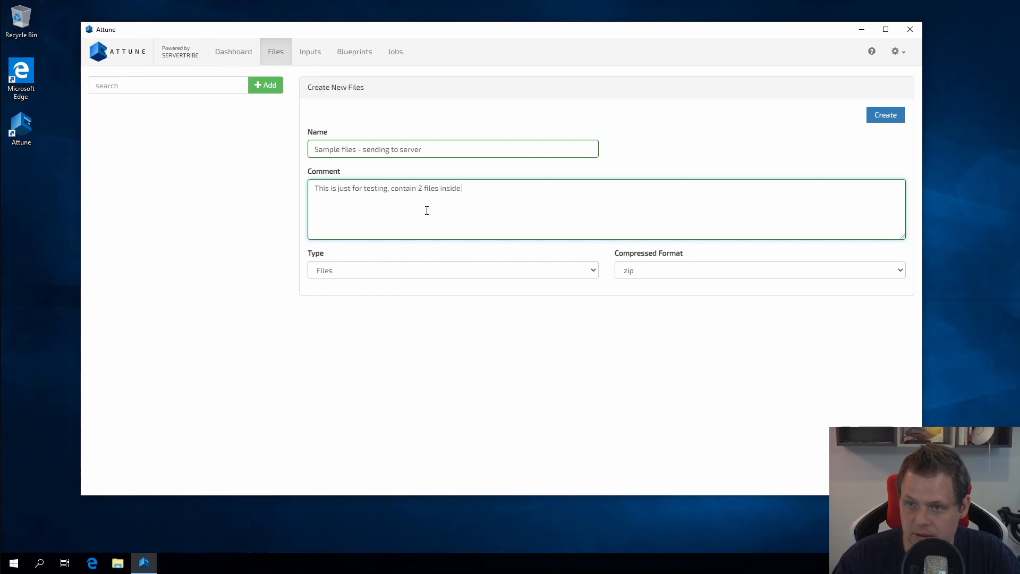
text(the zip file.)
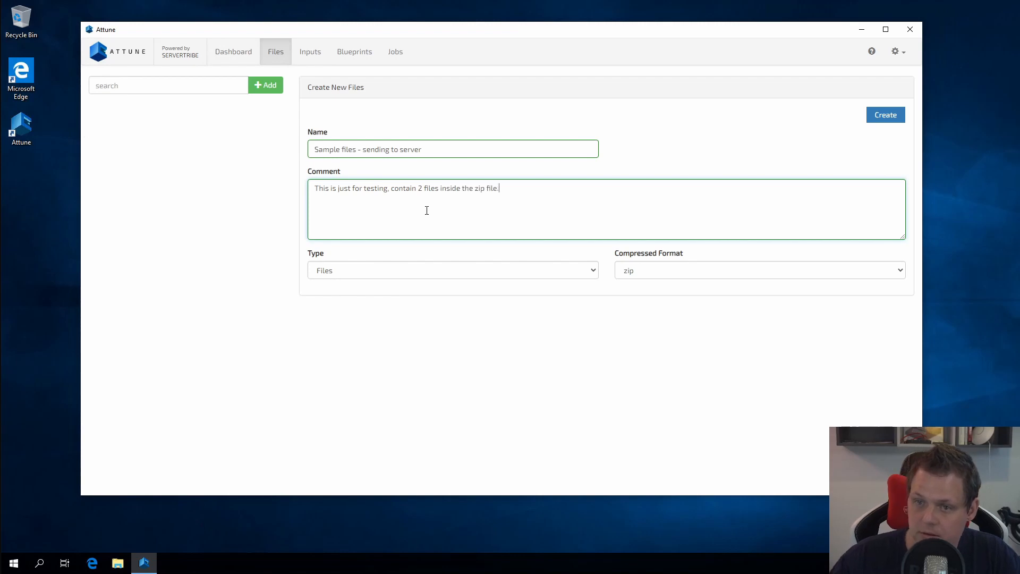
Keep the entry's Type as Files and Compressed Format as zip.
click(424, 272)
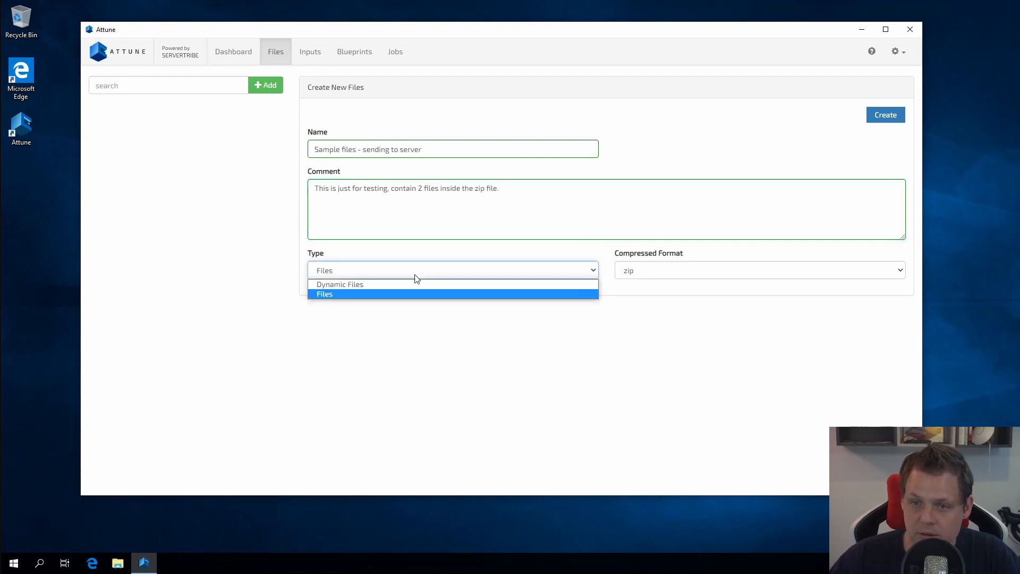
click(335, 293)
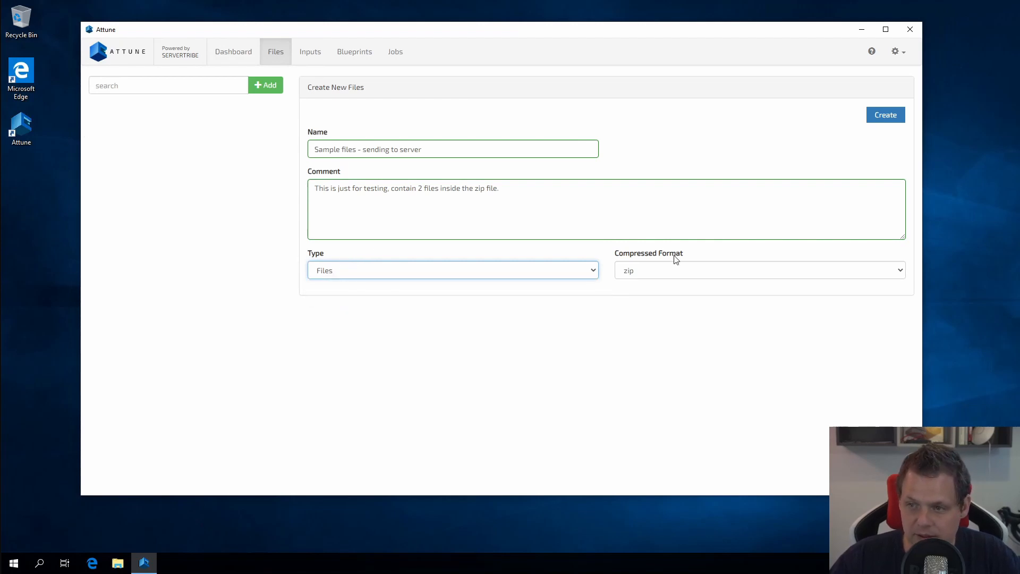
click(655, 272)
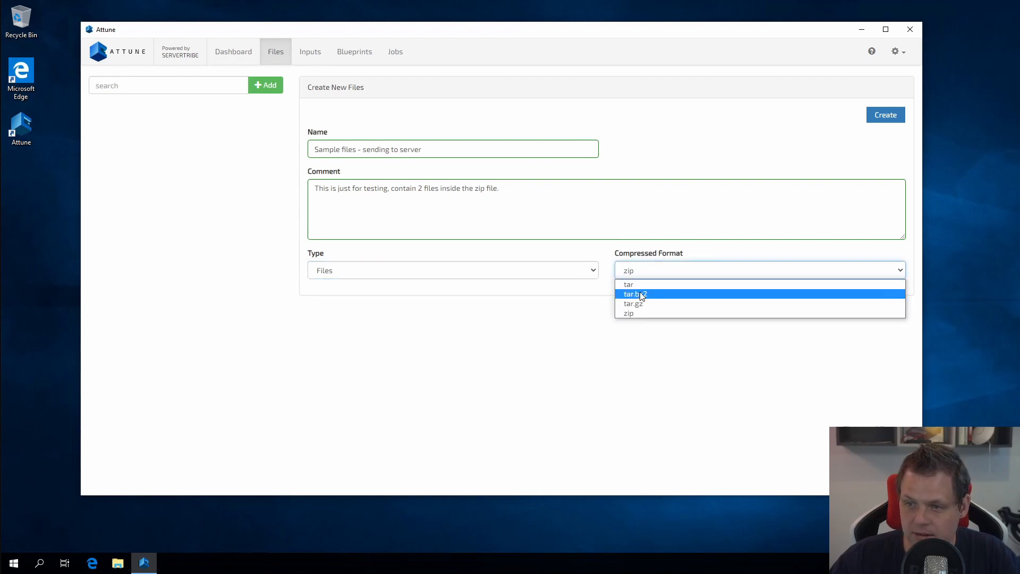
click(632, 314)
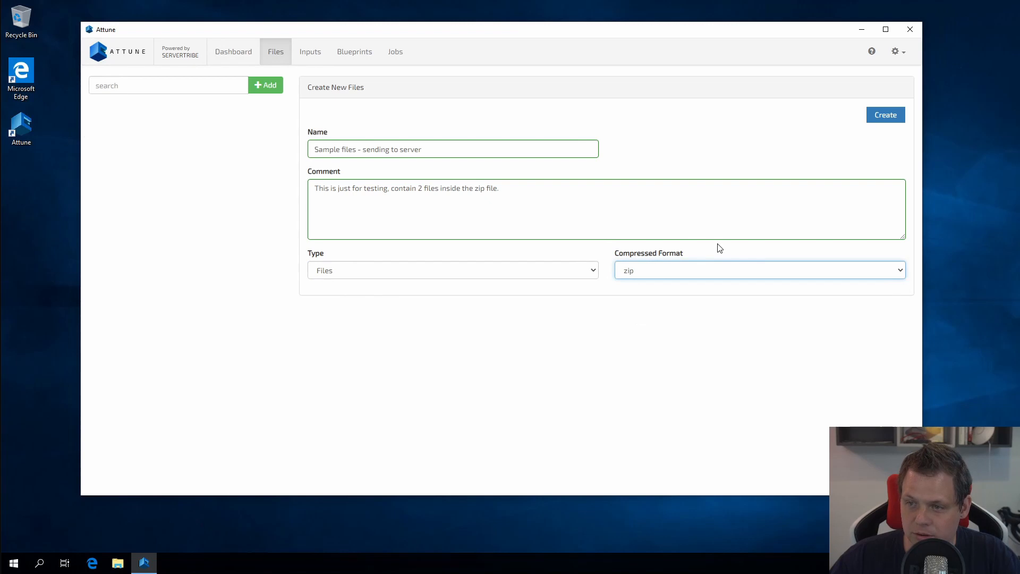
click(873, 122)
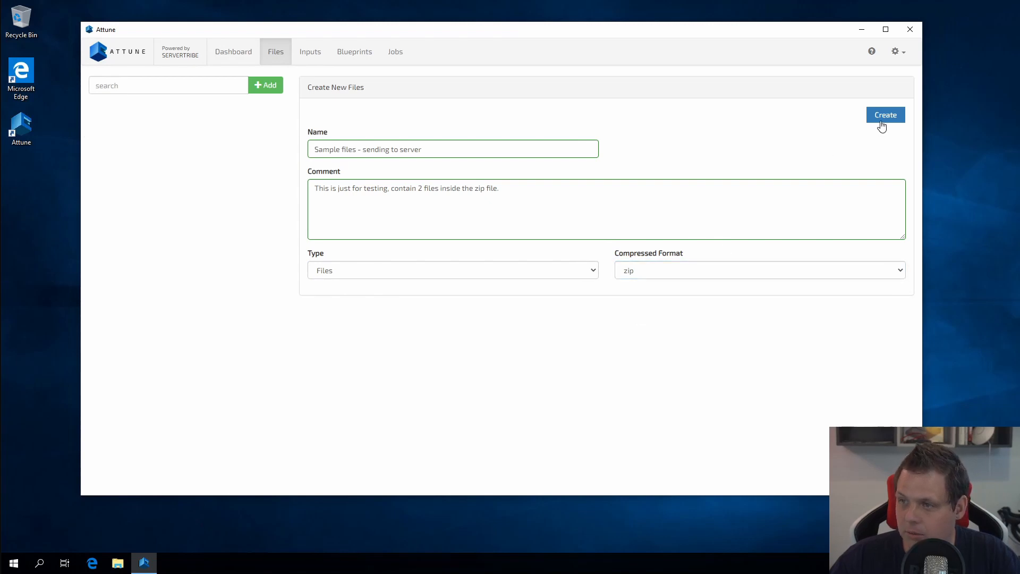
Create the Attune file entry, then add a desktop text document named test1.
click(884, 122)
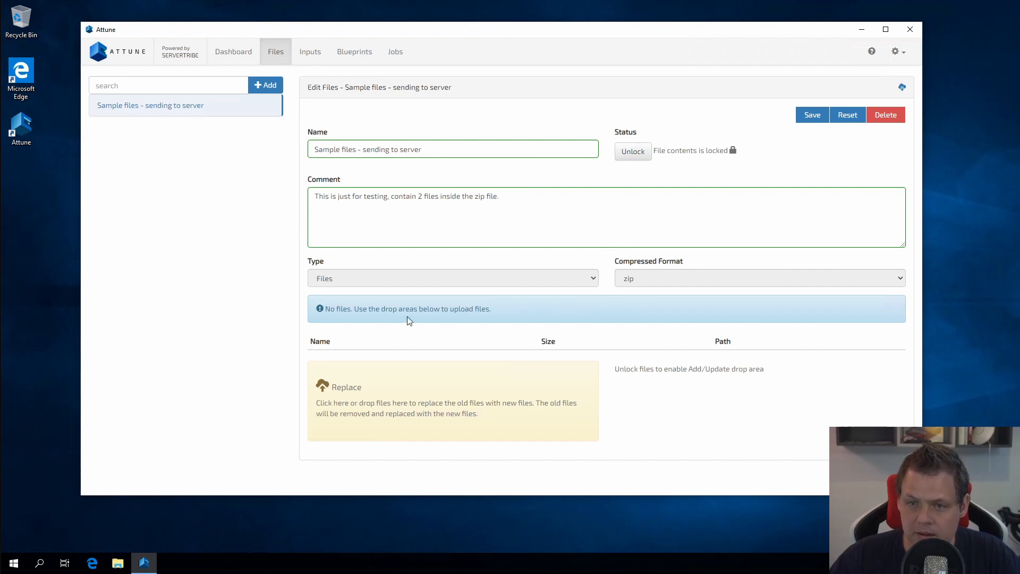
click(24, 192)
right_click(24, 191)
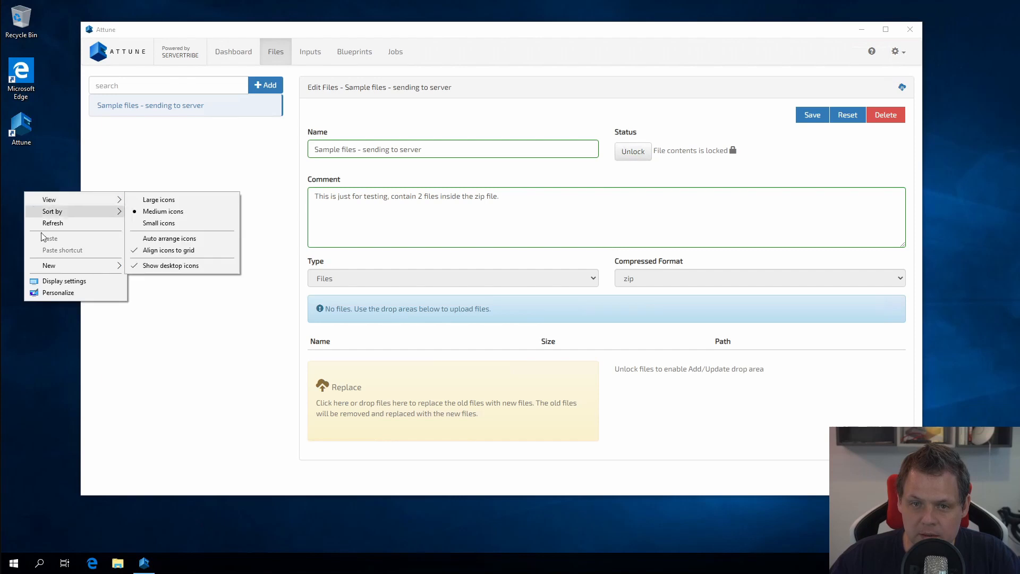
mouse_move(122, 266)
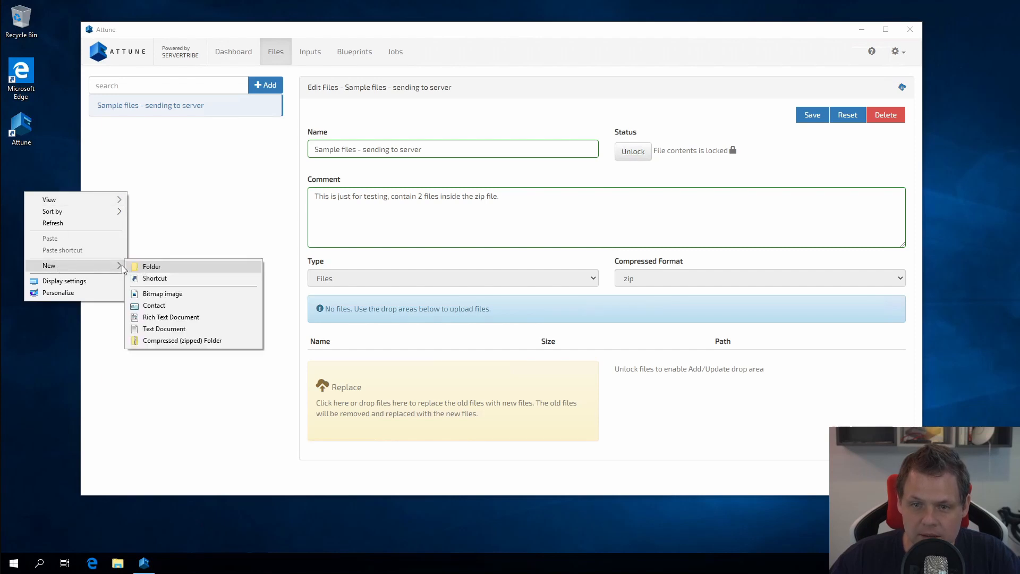
click(158, 330)
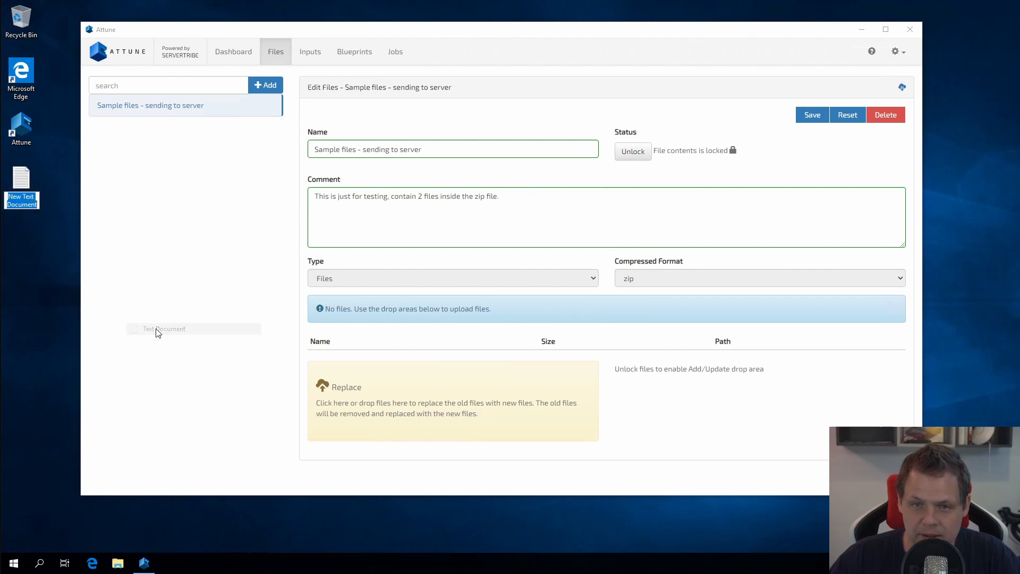
text(test)
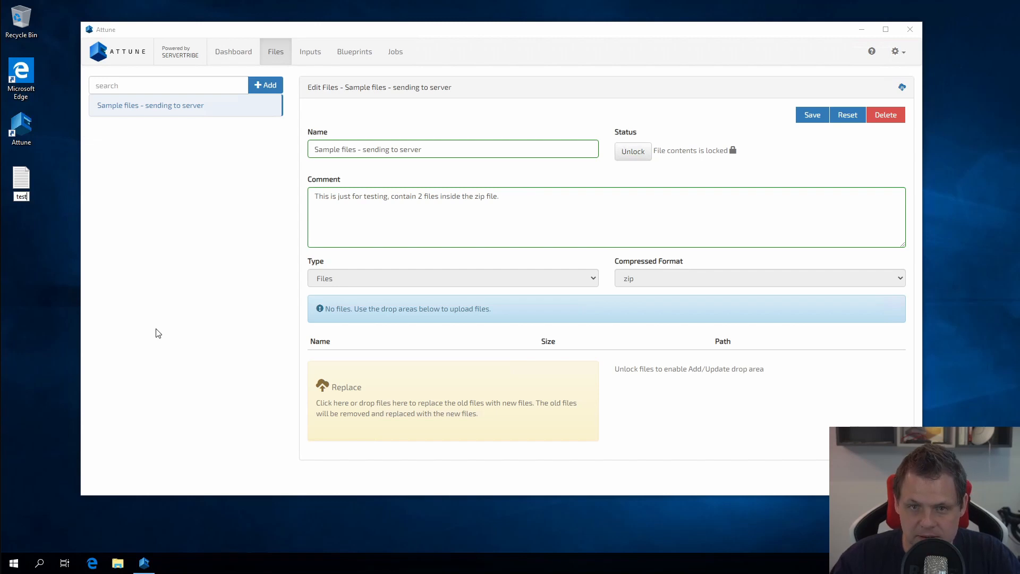
text(1)
key(Return)
Add a second desktop text document named test2.
right_click(28, 227)
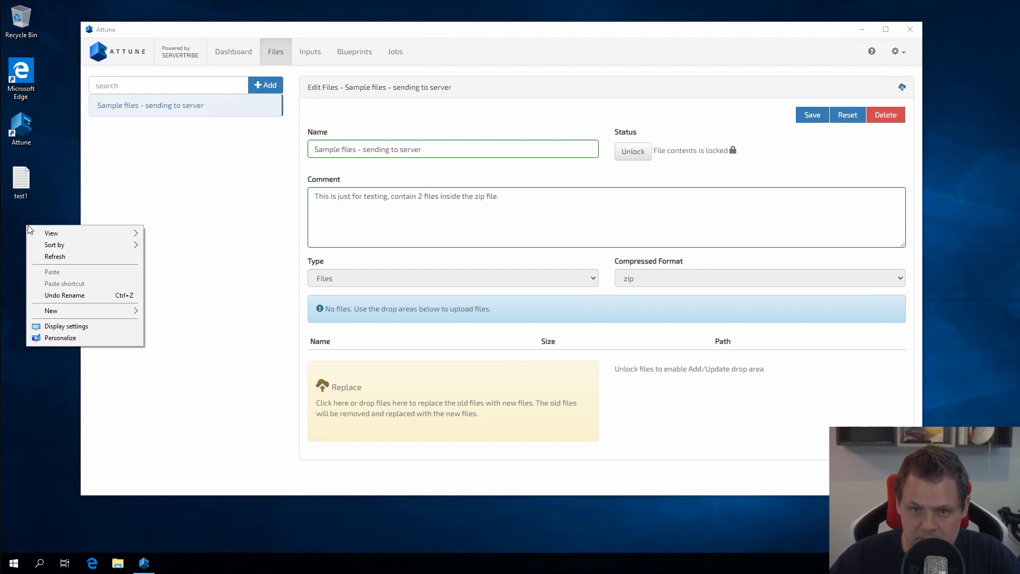
mouse_move(176, 317)
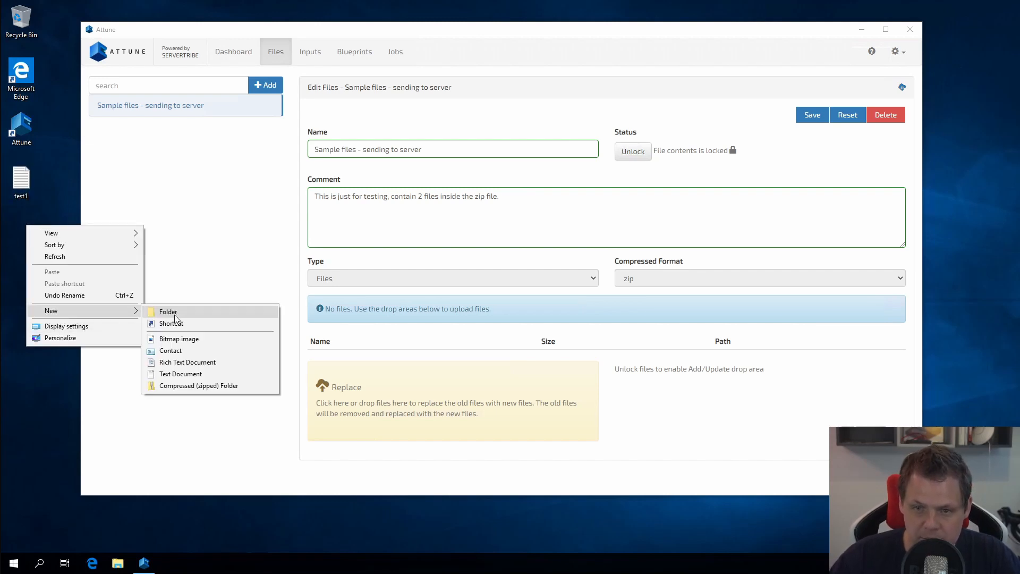
click(171, 374)
text(test2)
key(Return)
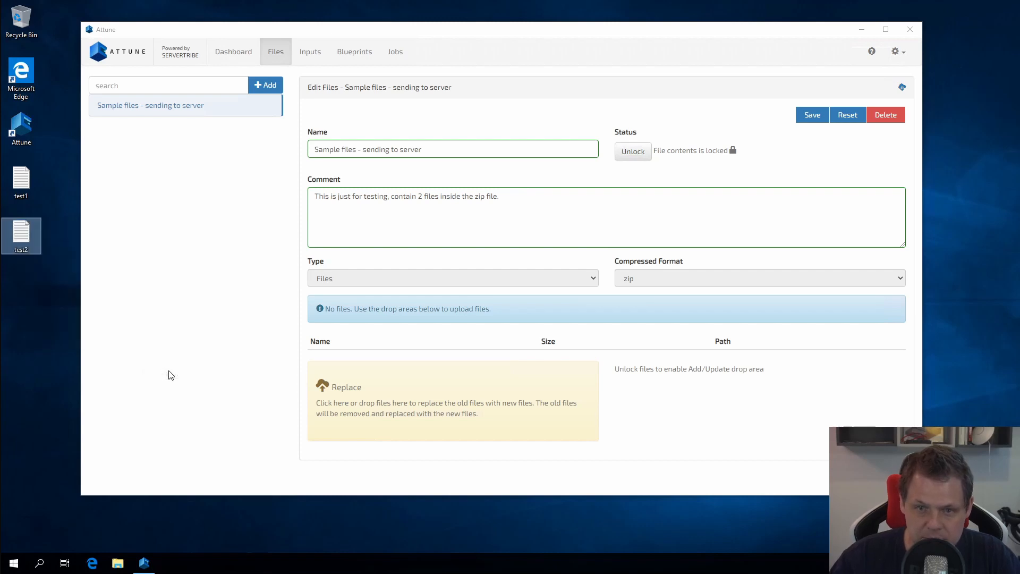
Write 'Hello World!' and 'Test file 1' into test1, copy the text, and save it.
double_click(24, 181)
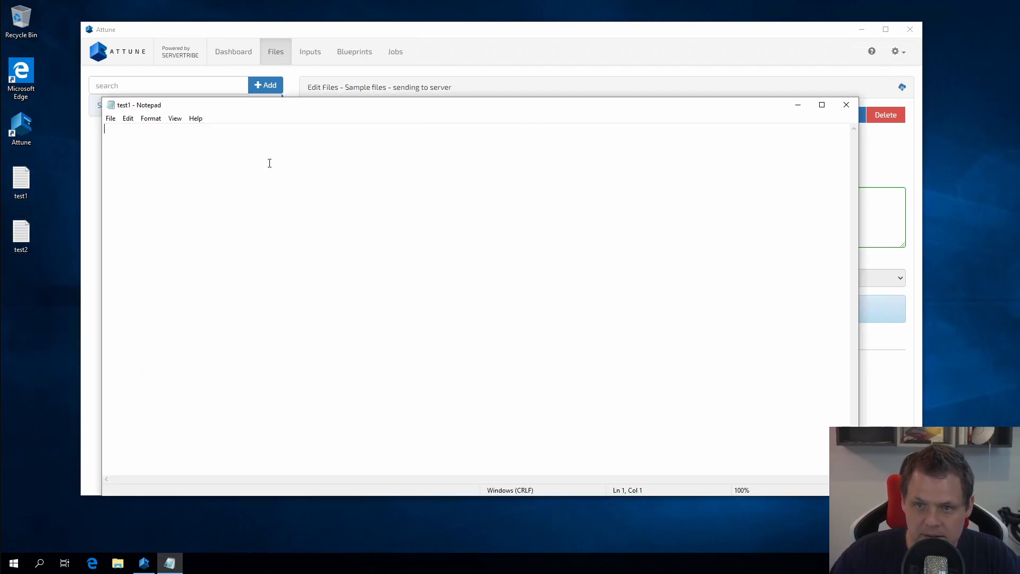
text(Hello Wor)
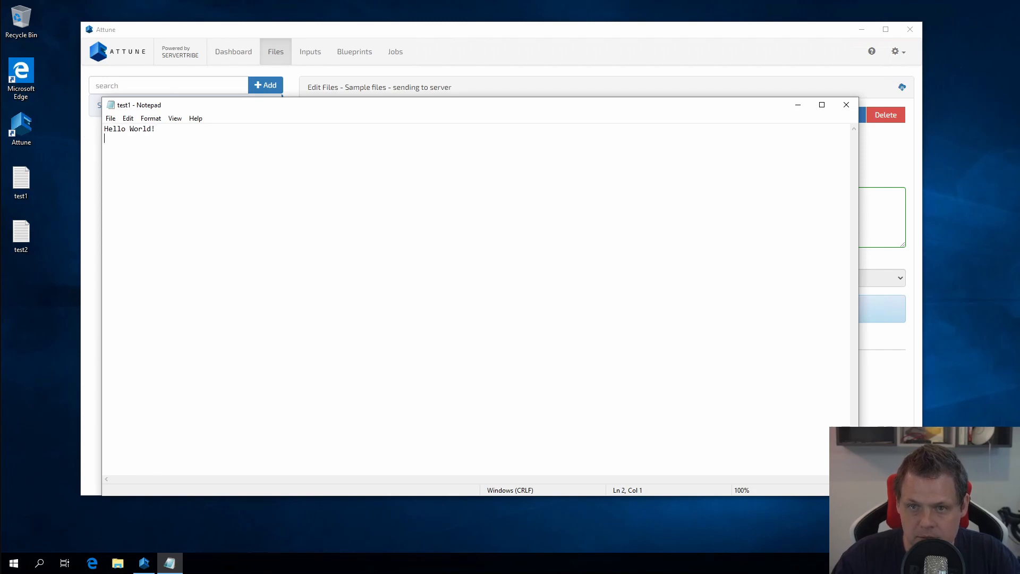
text(ld!)
key(Return)
text(Test file 1)
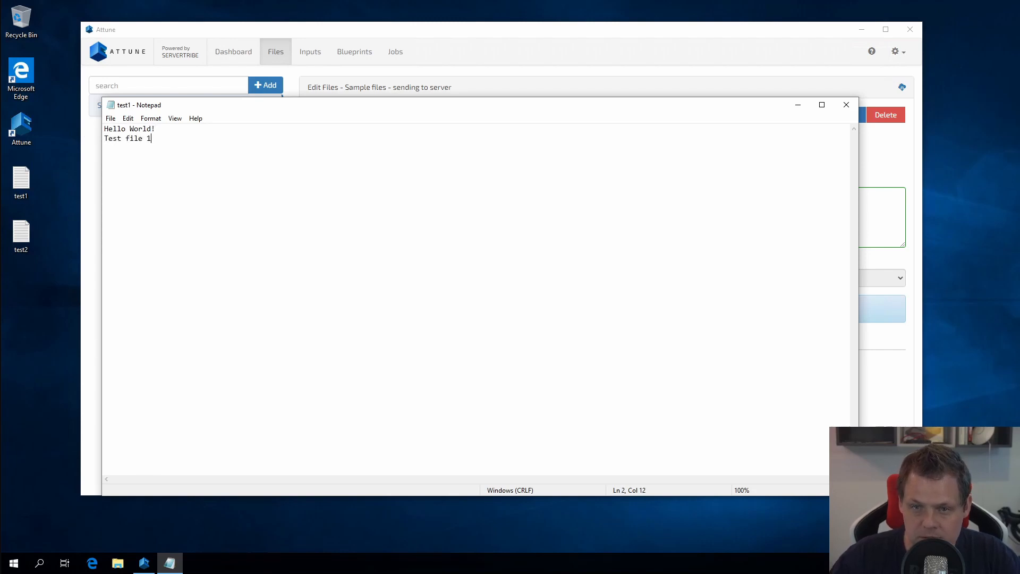
key(ctrl+a)
key(ctrl+c)
double_click(112, 109)
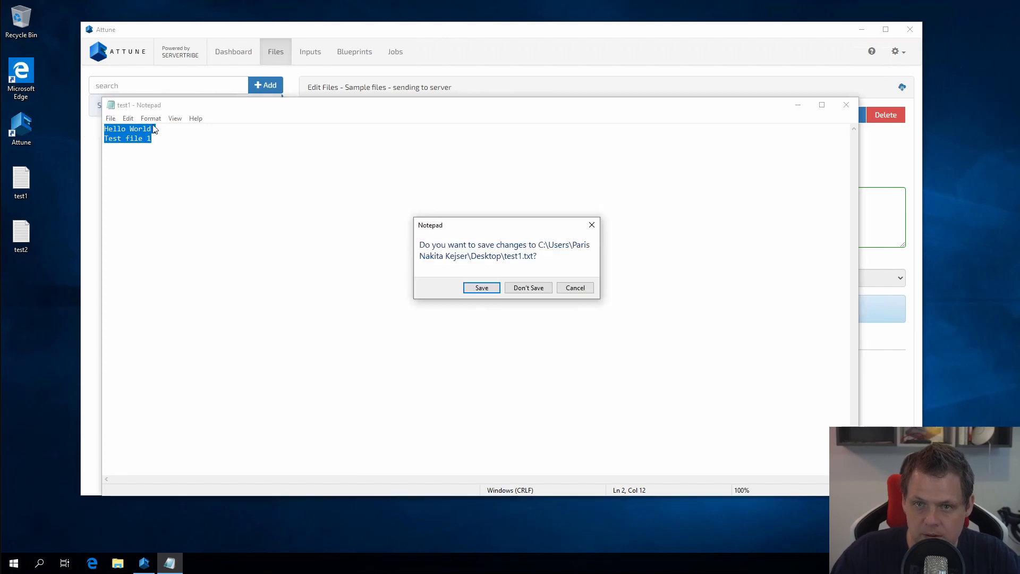
click(467, 290)
Paste the lines into test2 so it reads Hello World! and Test file 2, then close it.
double_click(21, 233)
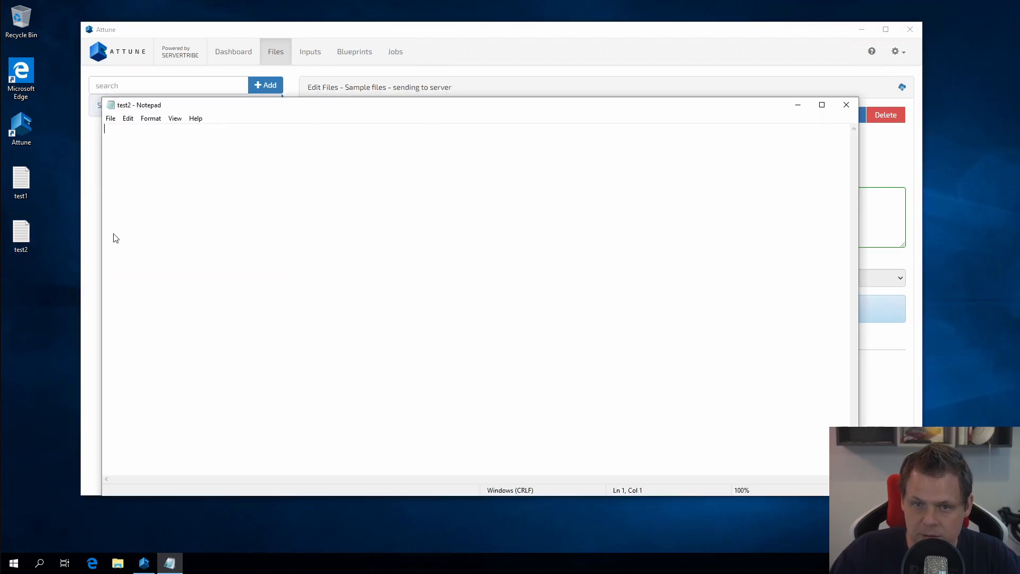
key(ctrl+v)
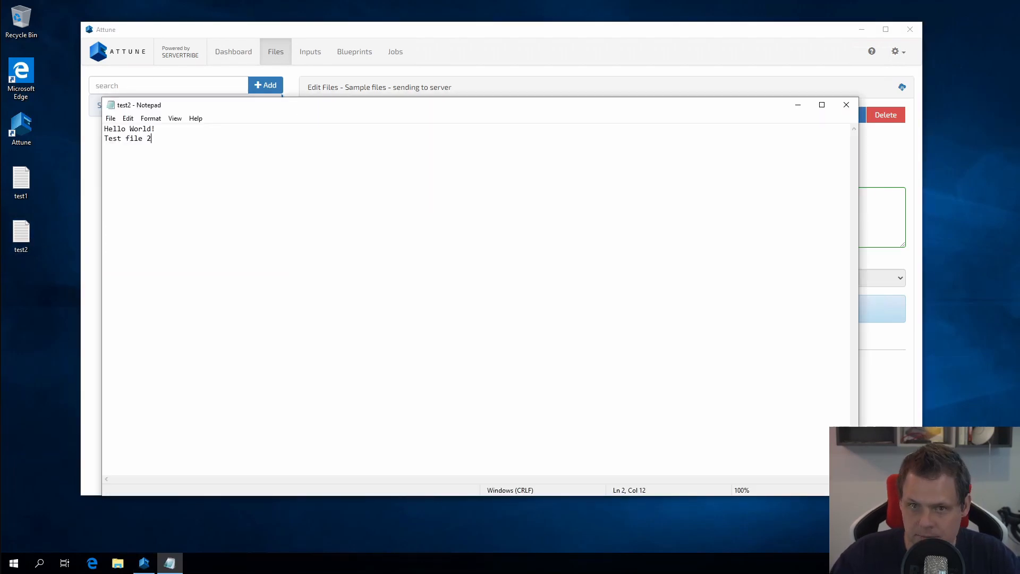
double_click(110, 105)
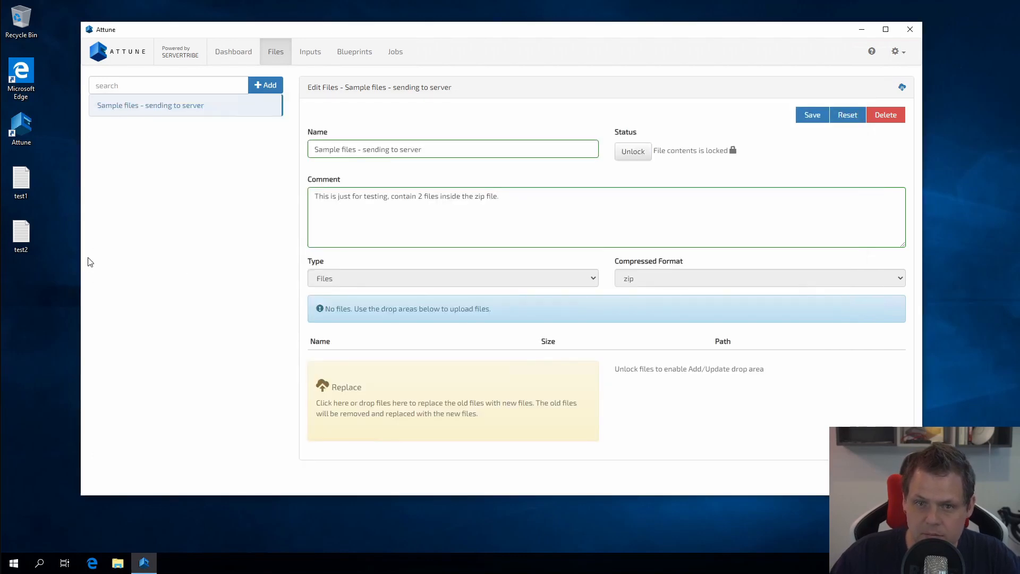
Compress test1 and test2 into a test-files zip and drop it into Attune's file set.
drag(46, 269, 3, 166)
right_click(23, 182)
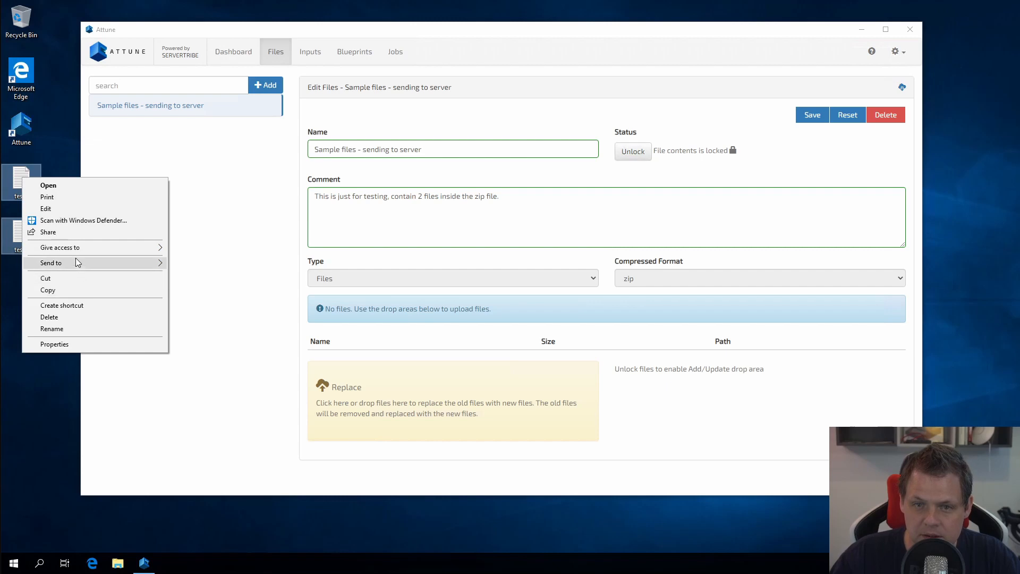
mouse_move(80, 264)
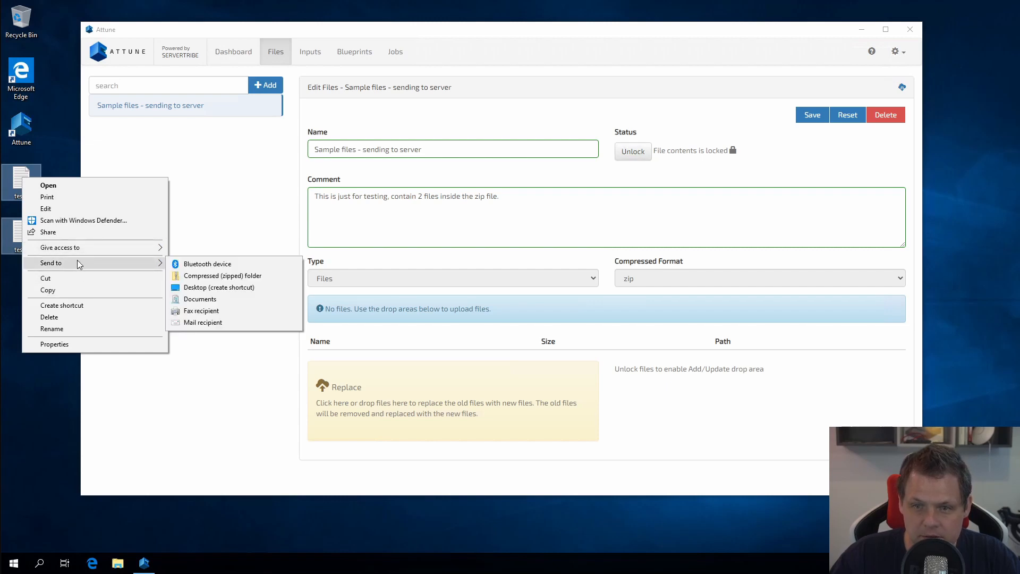
click(223, 276)
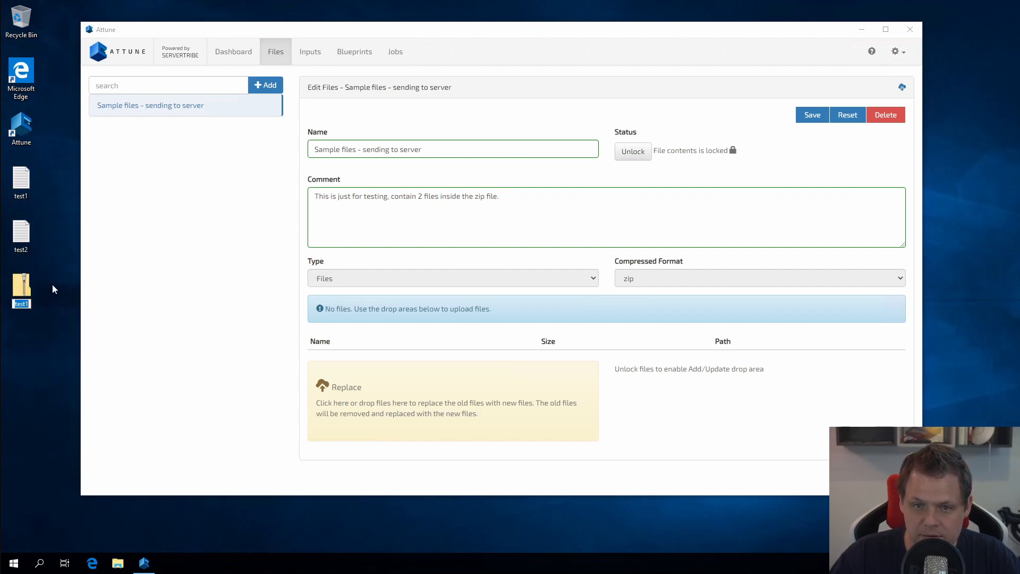
text(test-file)
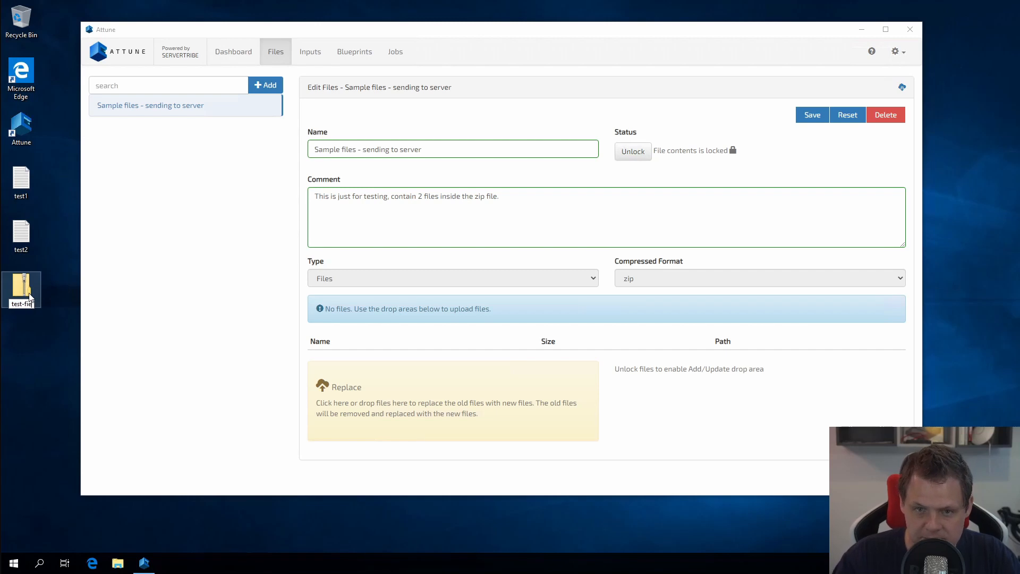
text(s)
key(Return)
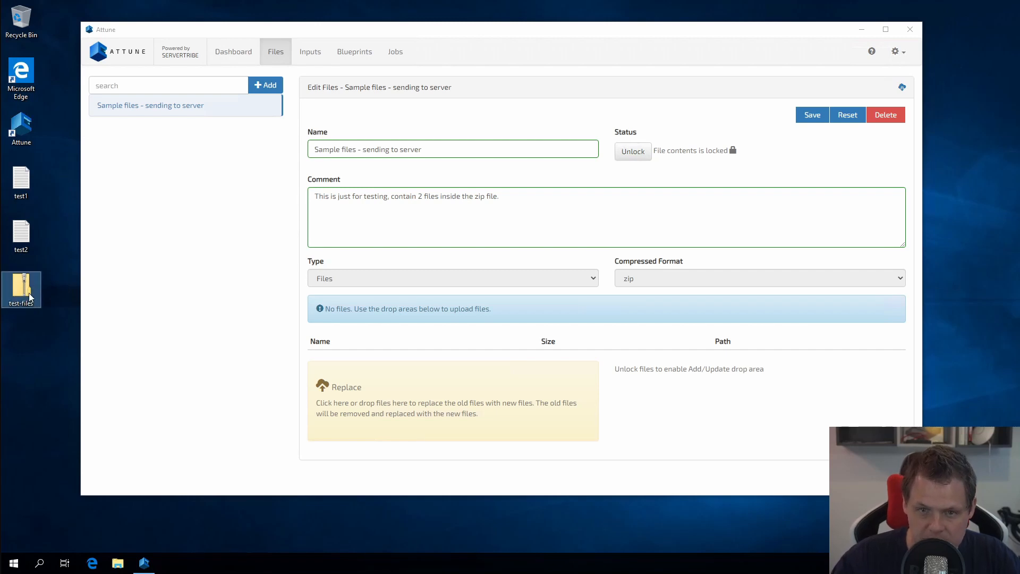
click(28, 324)
drag(24, 304, 414, 383)
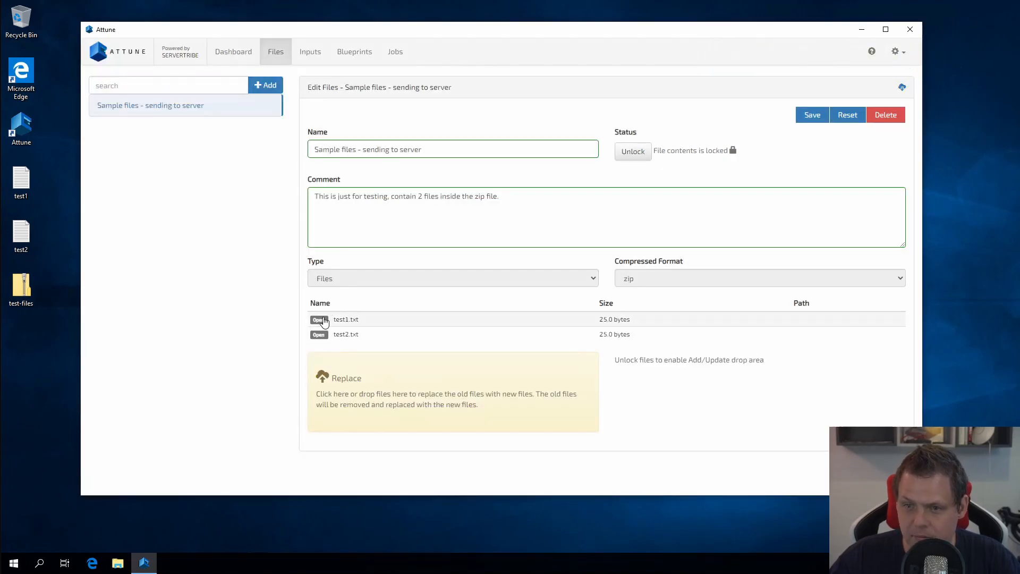
Preview the uploaded contents of test1.txt and test2.txt.
click(319, 321)
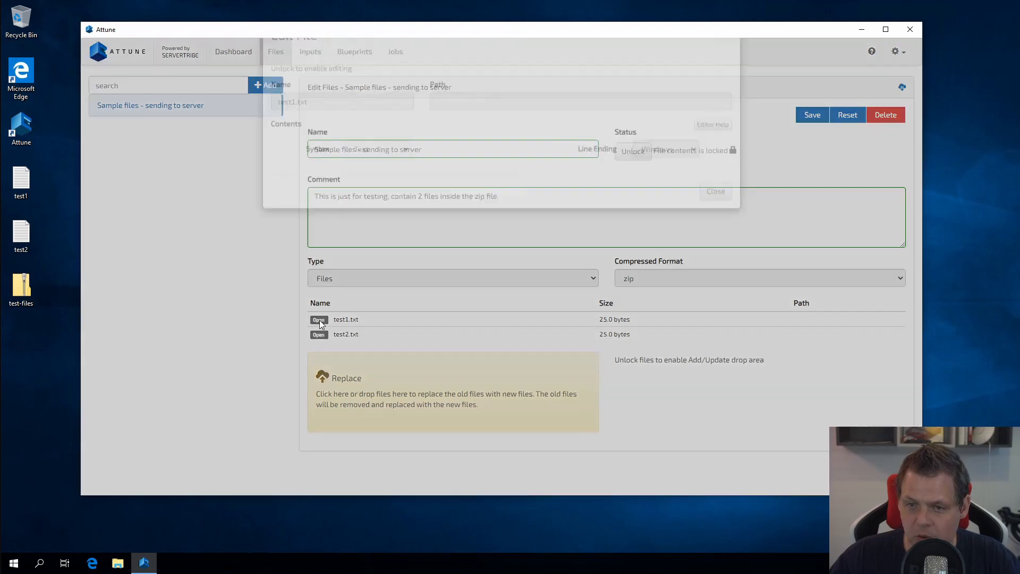
click(517, 230)
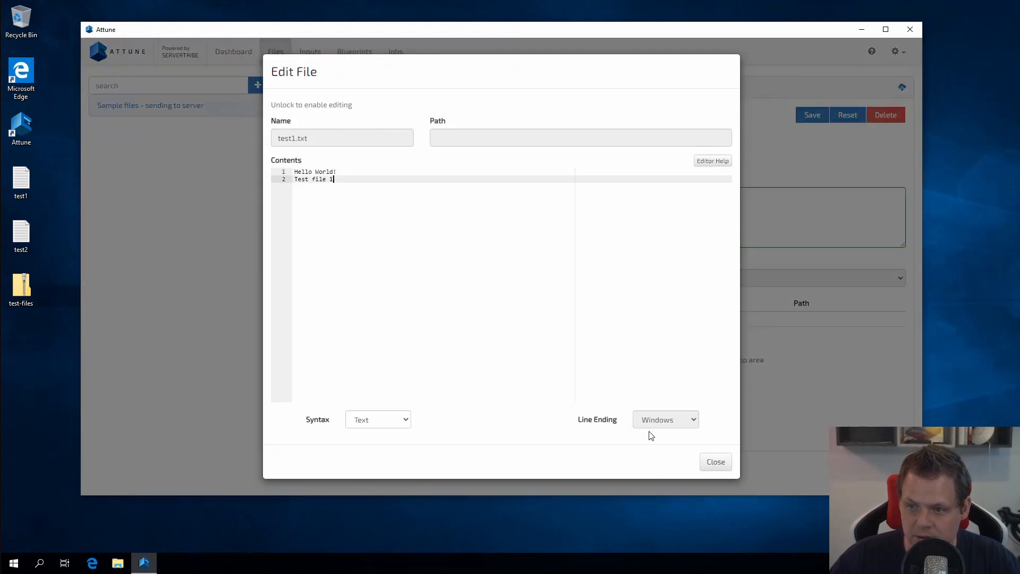
click(715, 462)
click(319, 335)
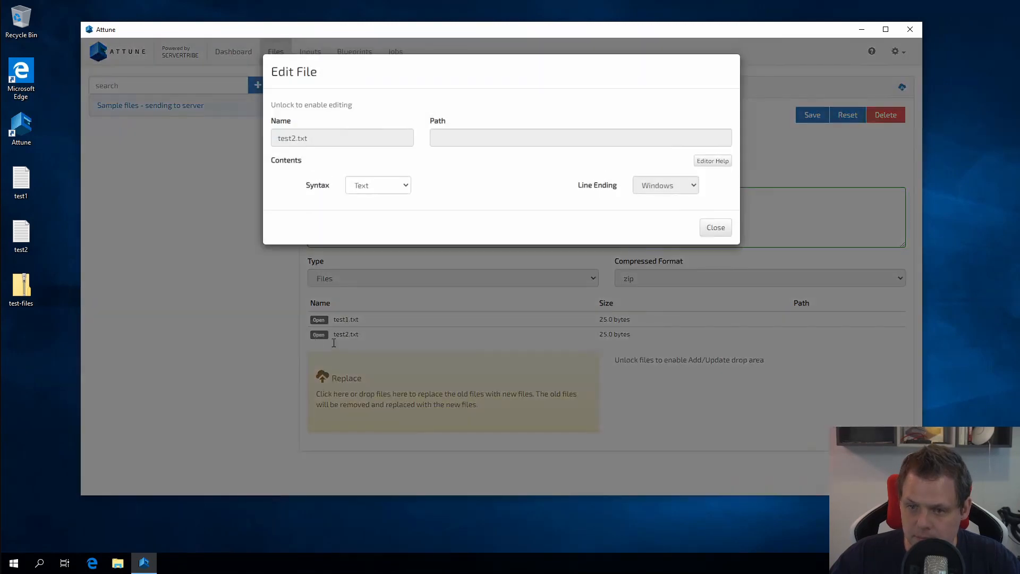
click(715, 462)
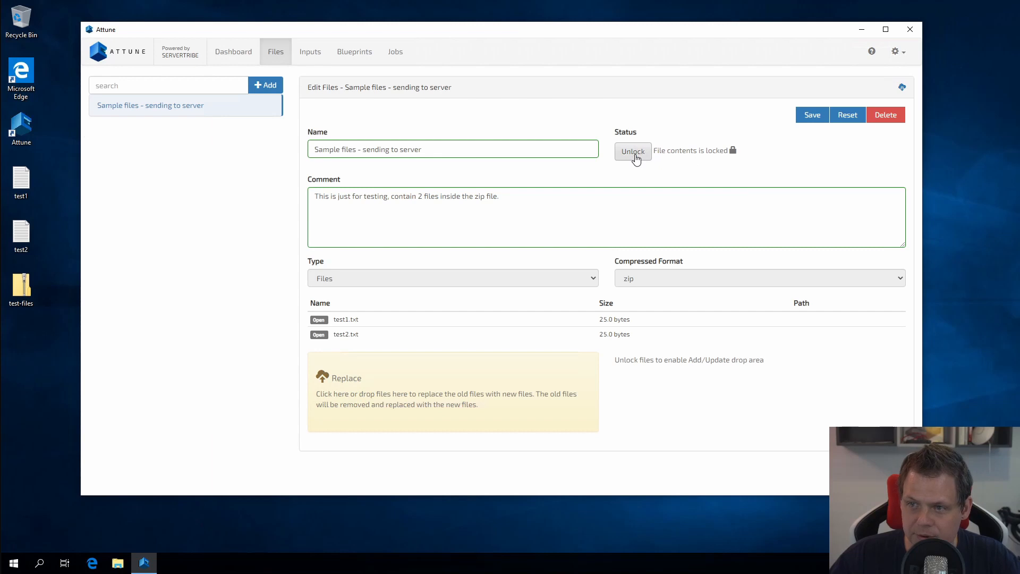
Unlock the set and add 'First file we want to test' to test1.txt with Unix / Linux line endings.
click(634, 153)
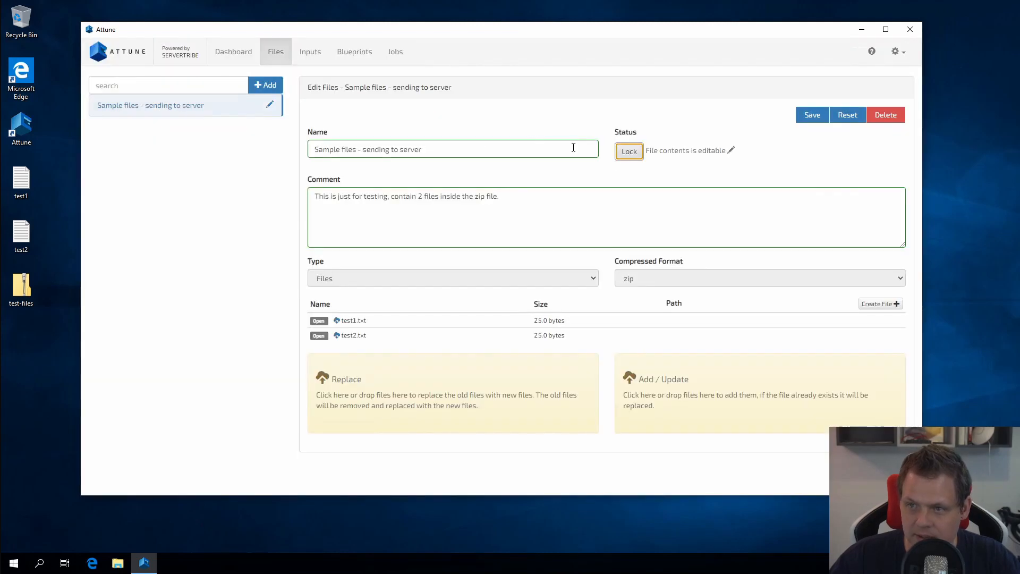
click(326, 327)
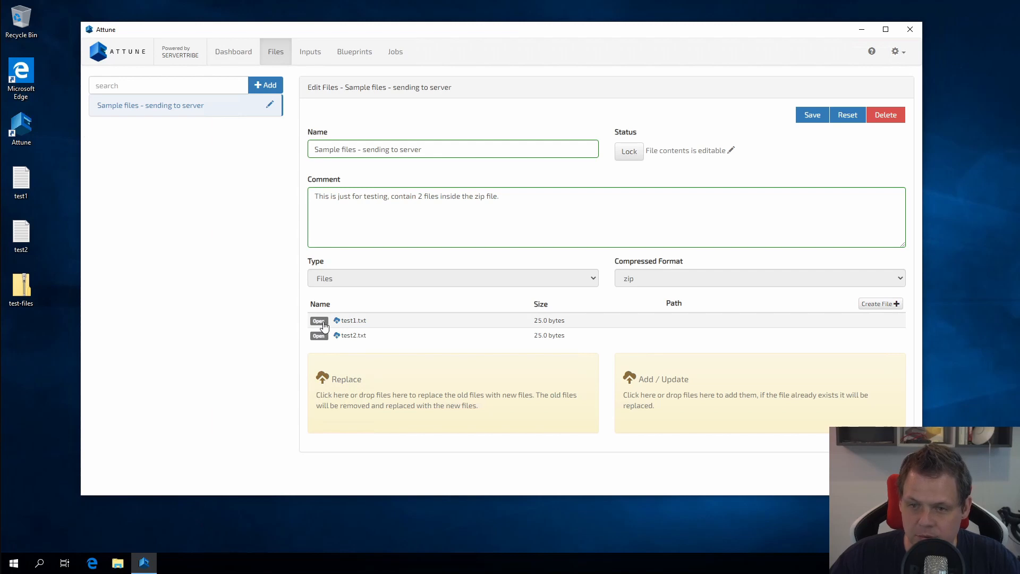
click(431, 162)
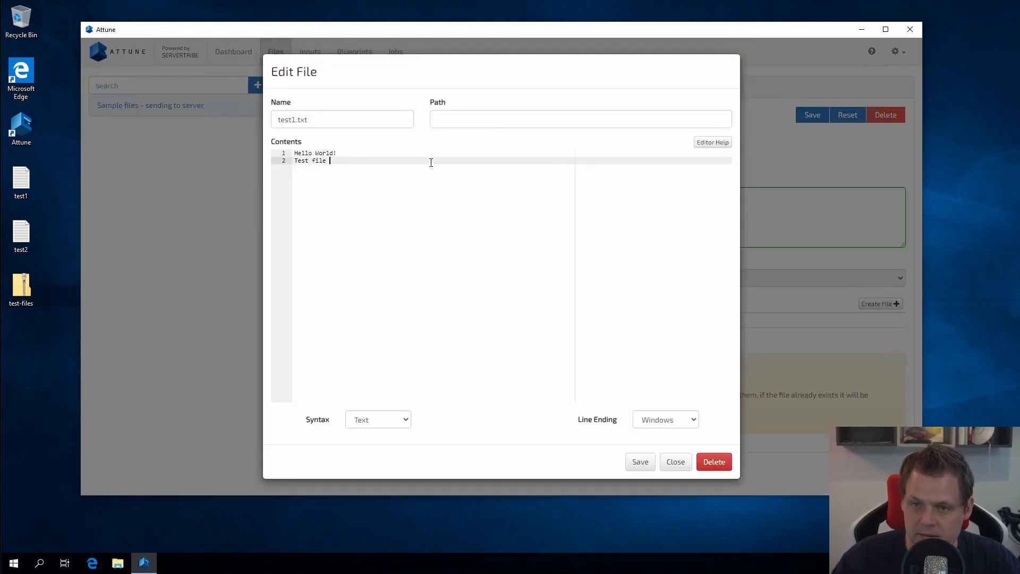
key(Return)
text(First file)
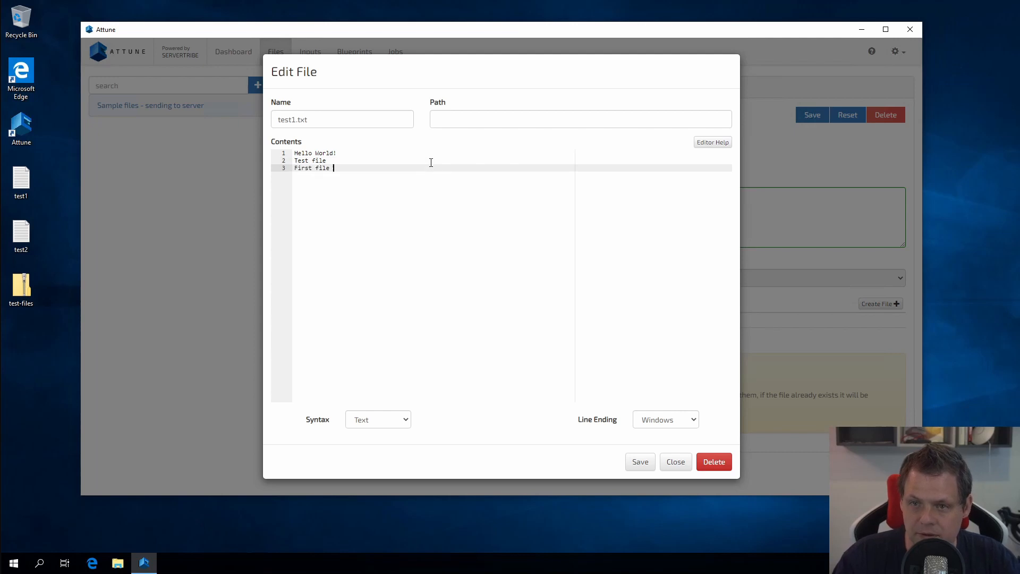
text( we want to test)
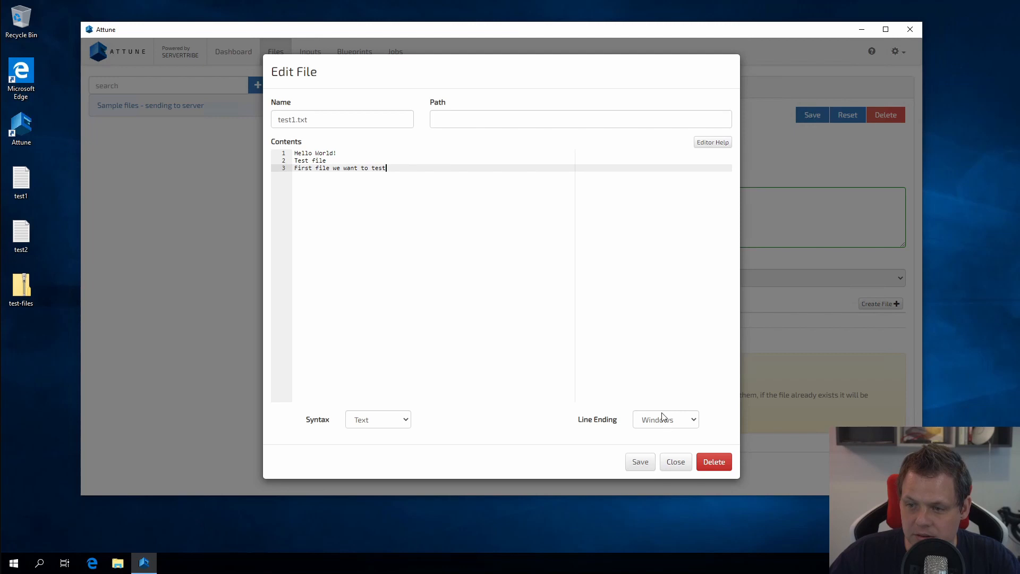
click(657, 430)
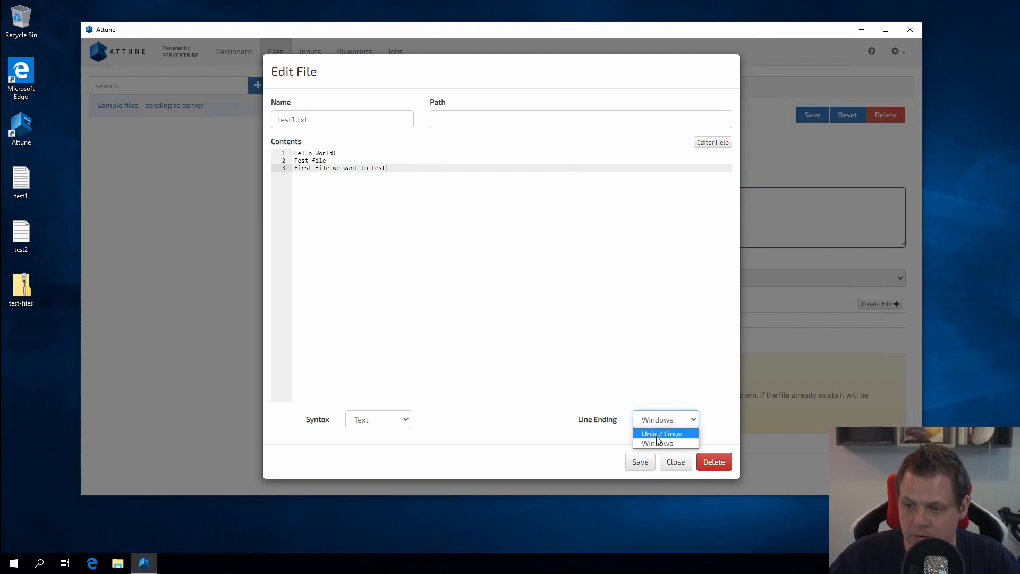
click(662, 434)
click(640, 462)
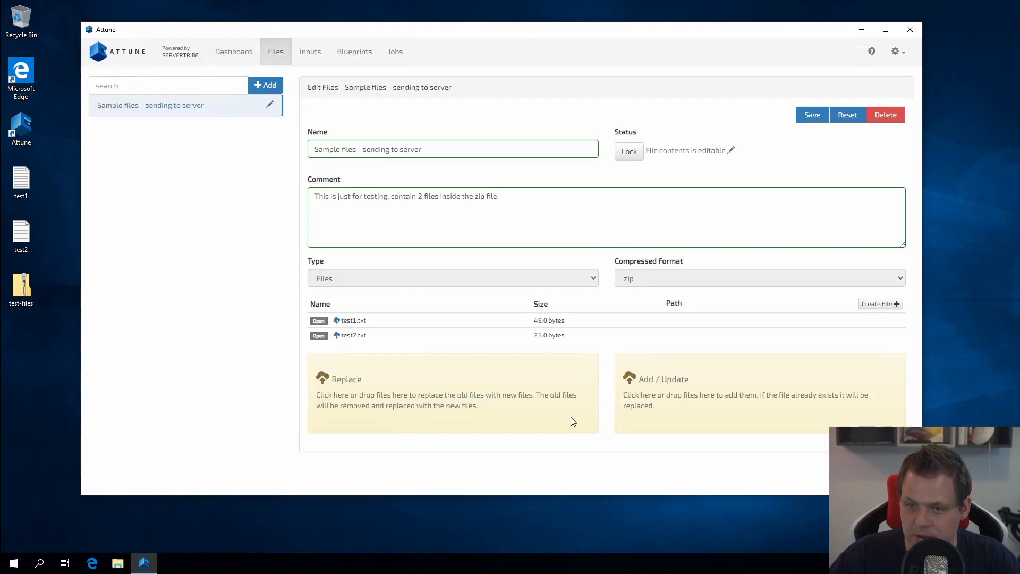
Give test2.txt Unix / Linux line endings, then relock and save the Sample files set.
click(329, 335)
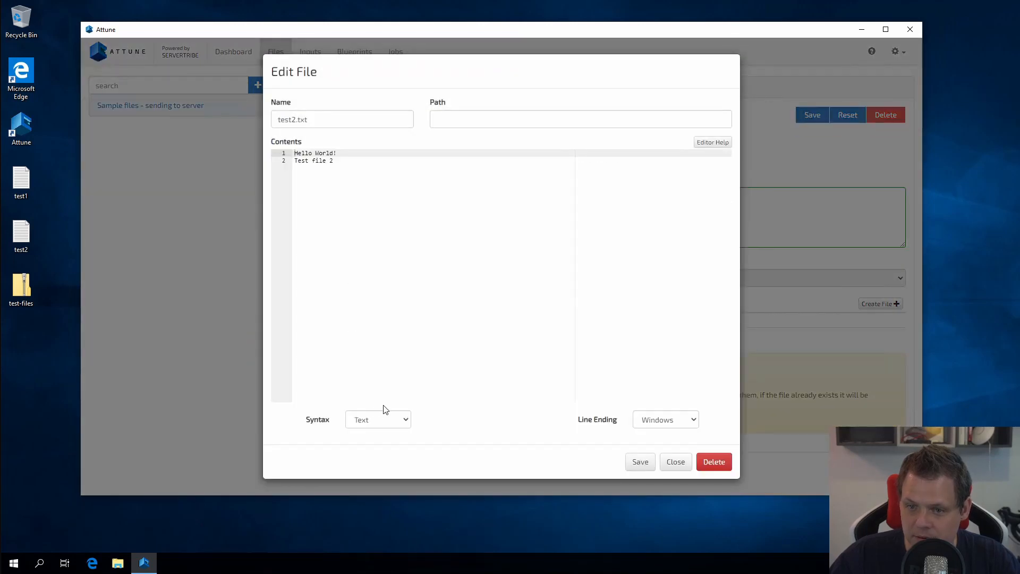
click(382, 420)
click(383, 423)
click(666, 420)
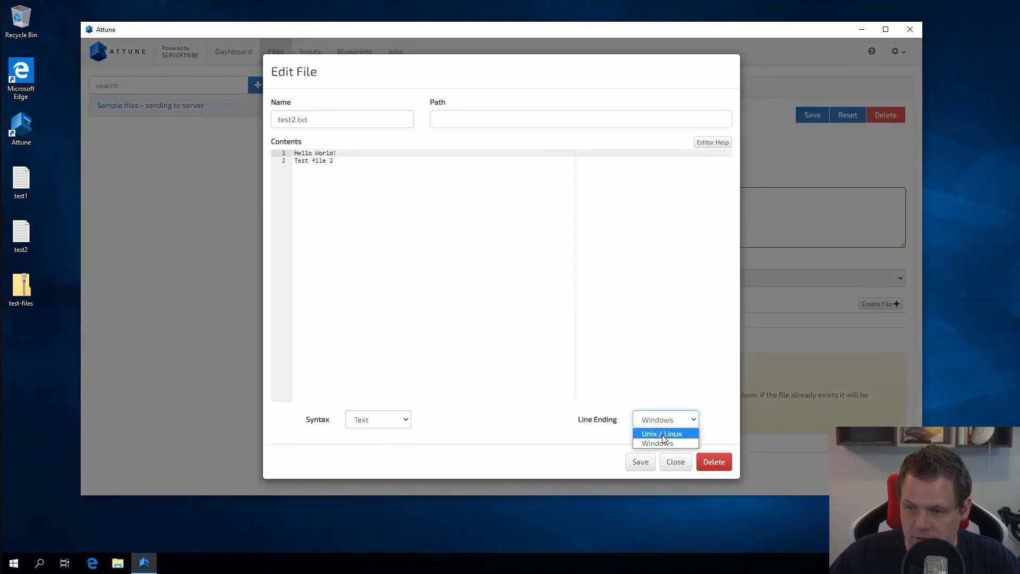
click(663, 434)
click(641, 466)
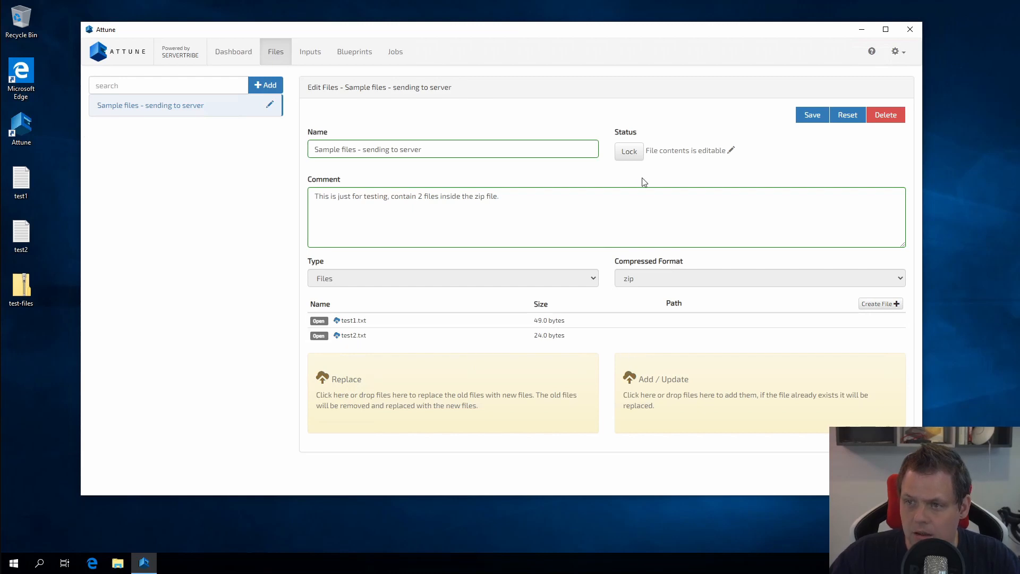
click(634, 151)
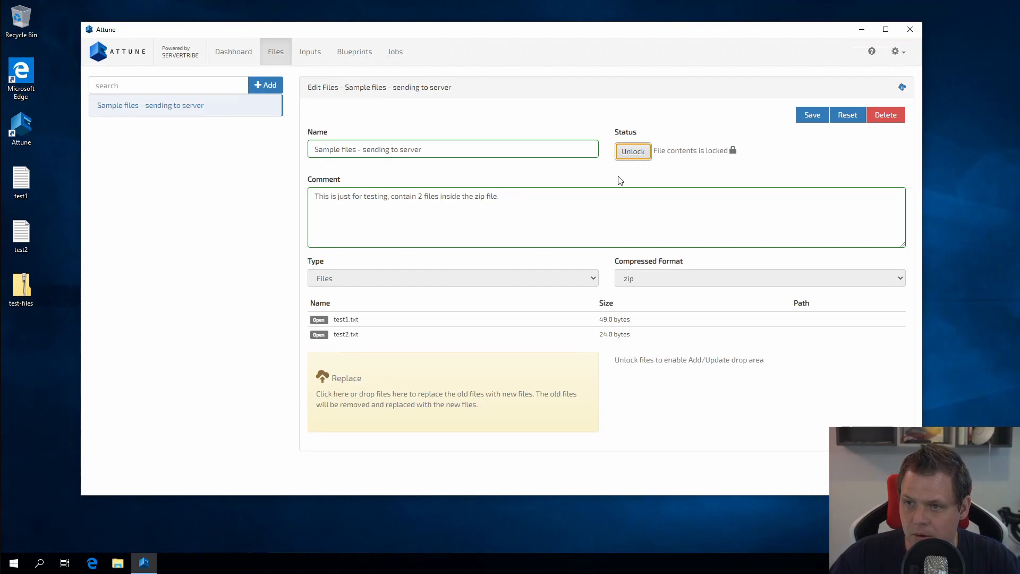
click(805, 124)
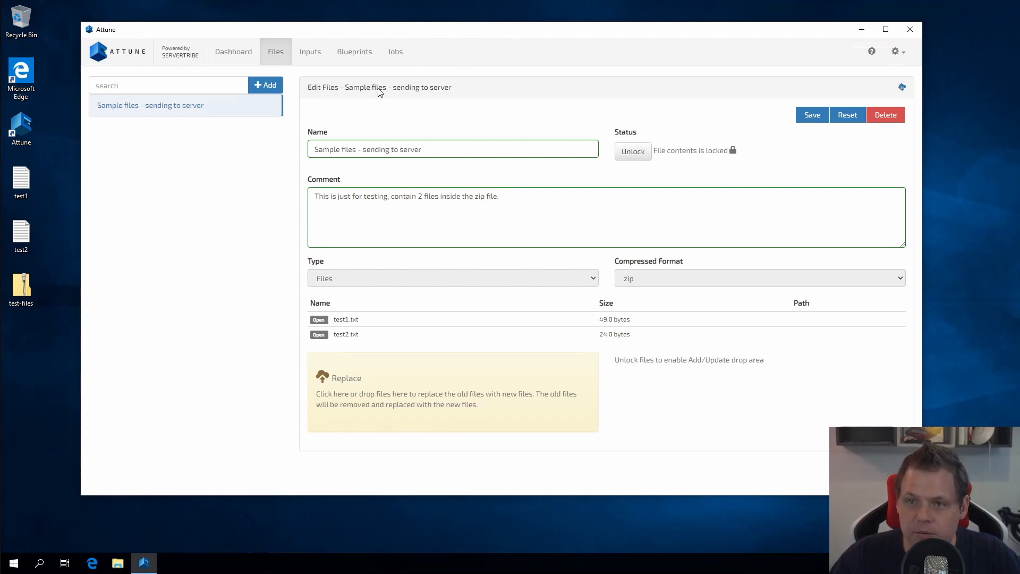
Add a new Push Files step to My first blueprint test task.
click(354, 57)
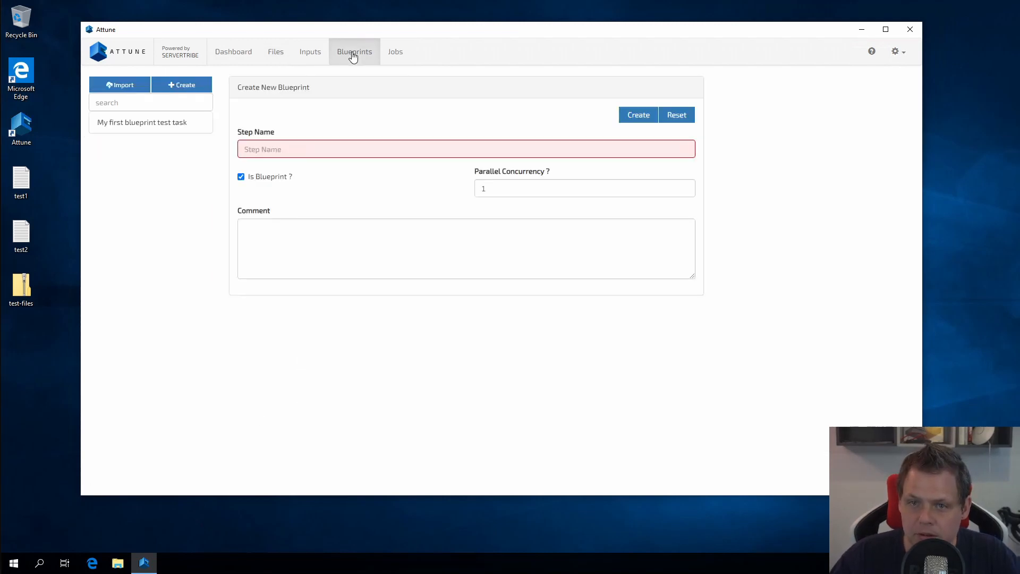
click(165, 126)
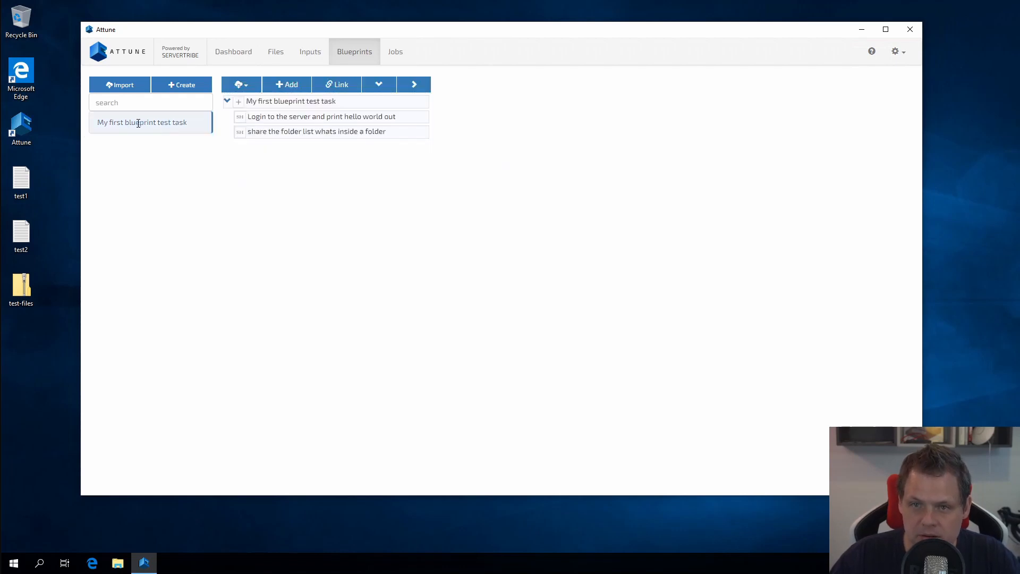
click(270, 102)
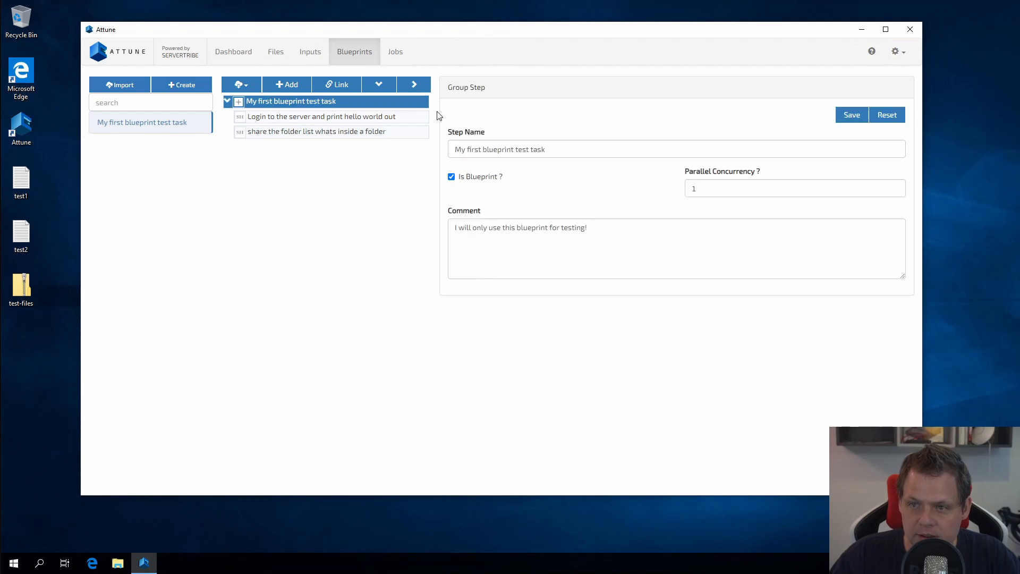
click(291, 86)
click(493, 152)
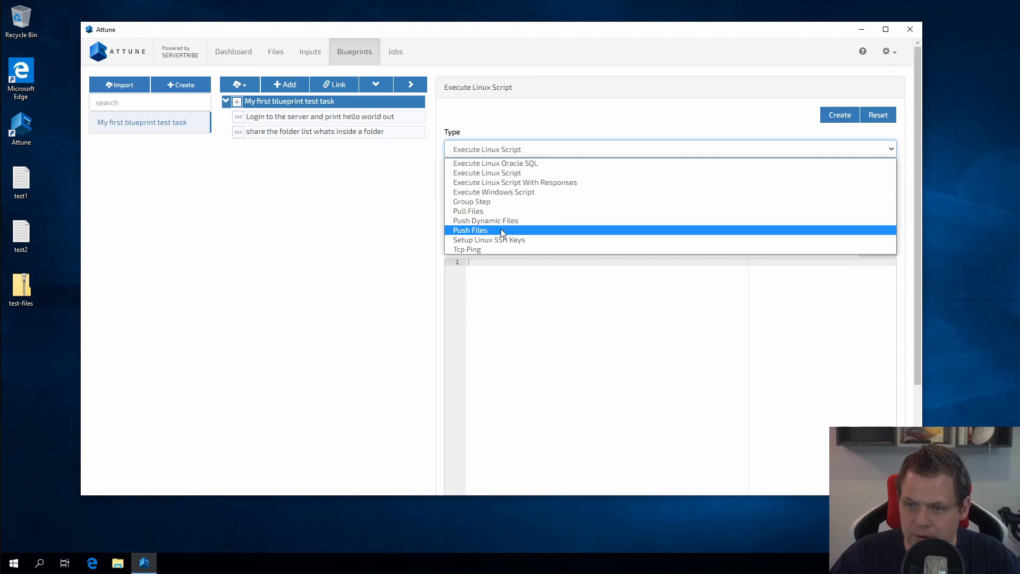
click(463, 232)
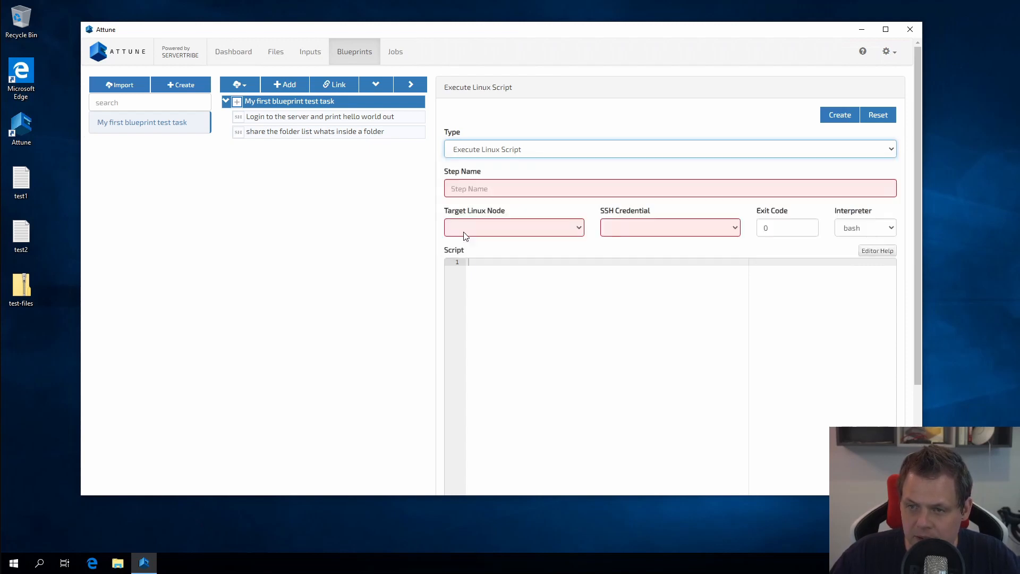
Name it Push files, targeting TestMachineHyperV-Linux with the root credential and Sample files set.
click(487, 186)
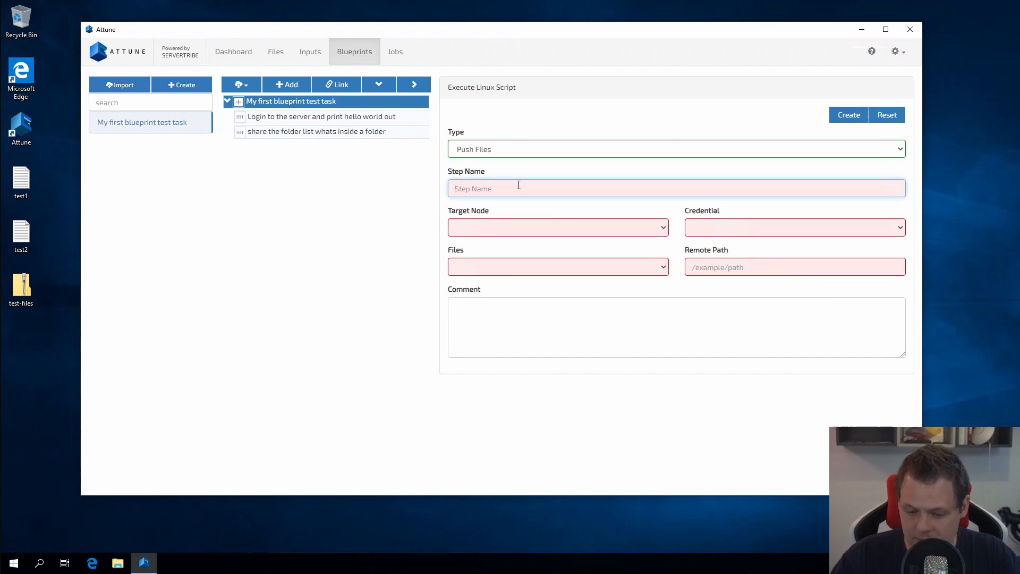
text(First test of push files)
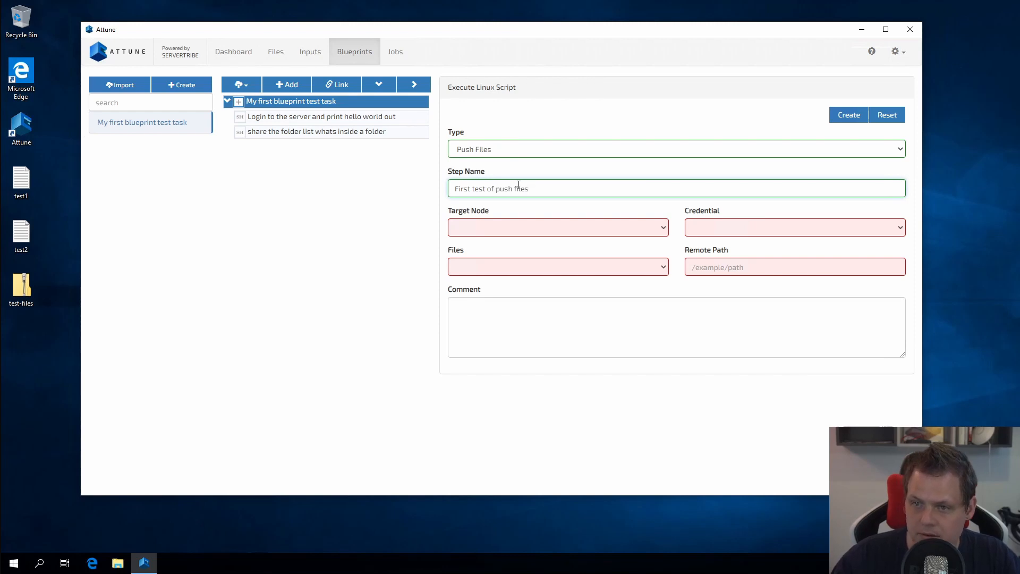
triple_click(519, 185)
text(Pus)
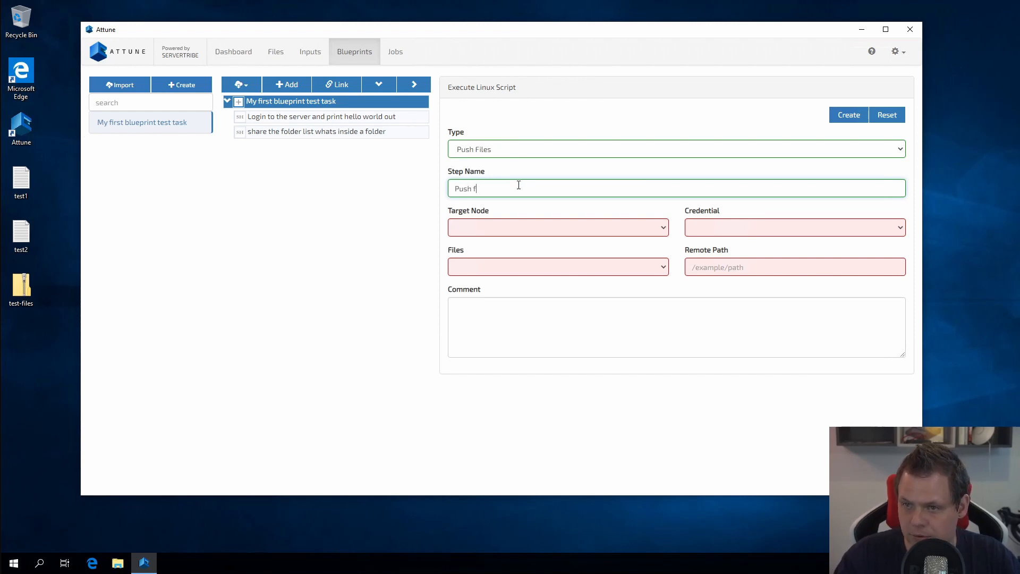
click(506, 224)
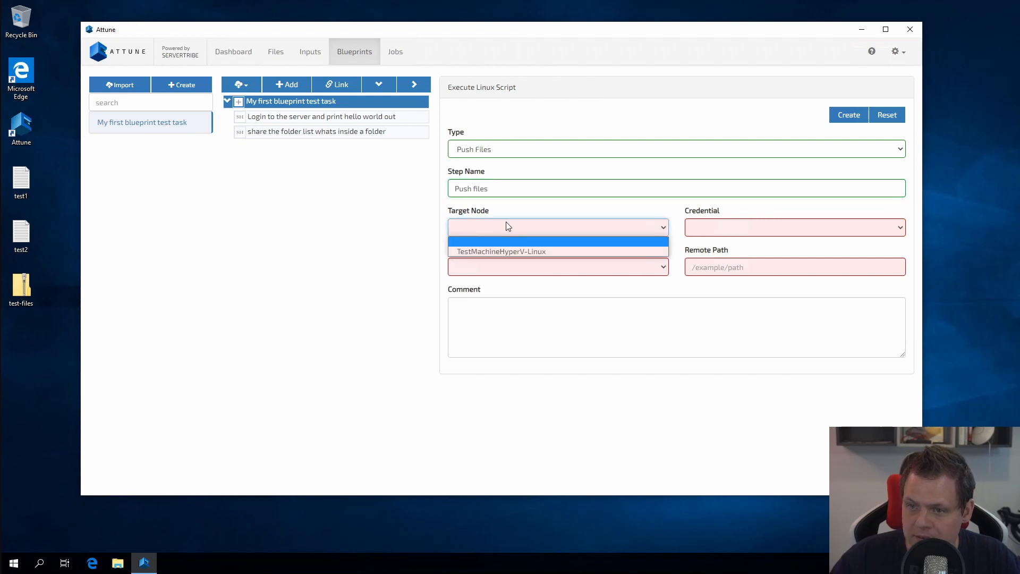
click(508, 253)
click(743, 229)
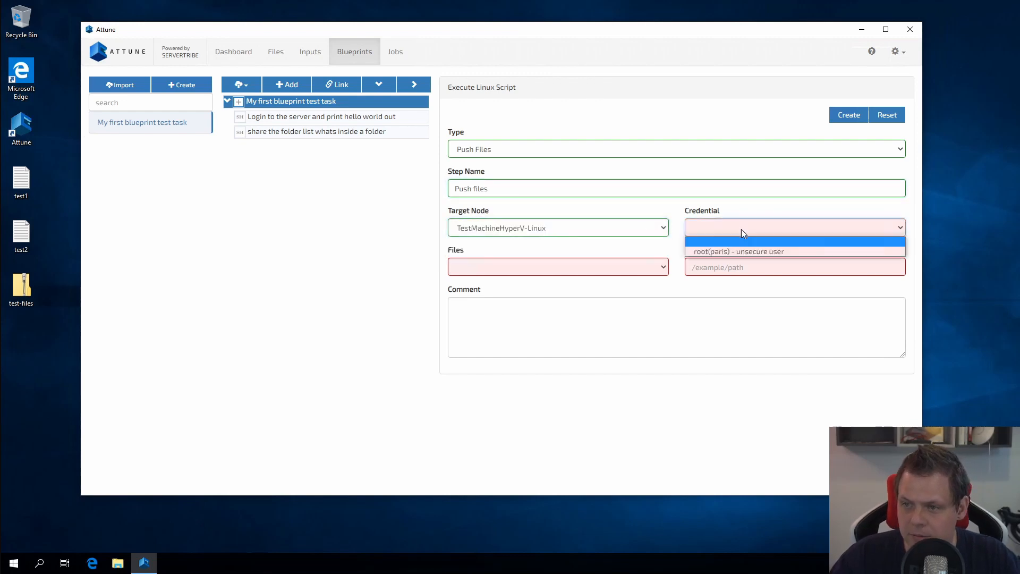
click(729, 255)
click(528, 268)
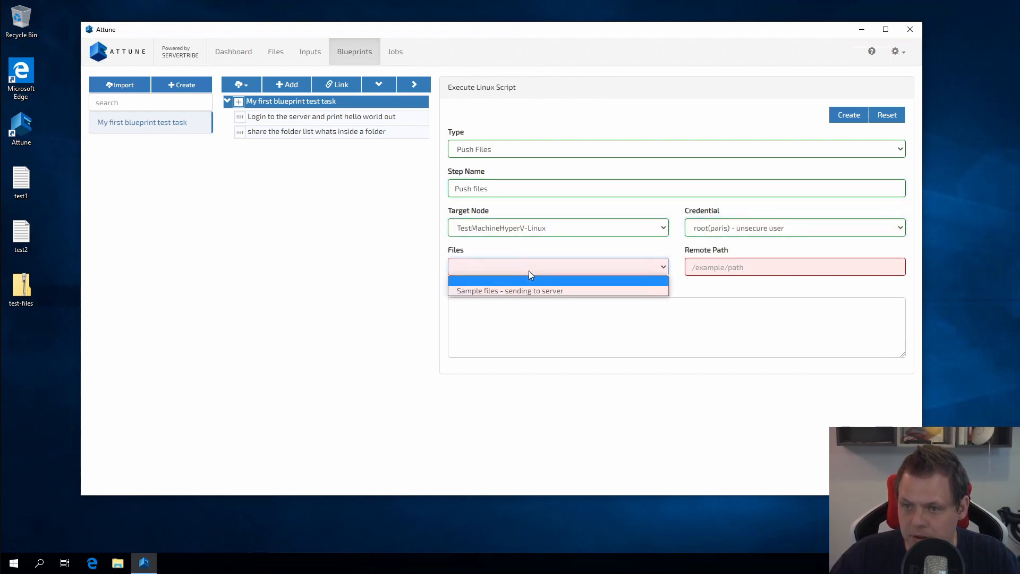
click(525, 289)
Set the remote path to the user's home directory and create the Push files step.
click(729, 268)
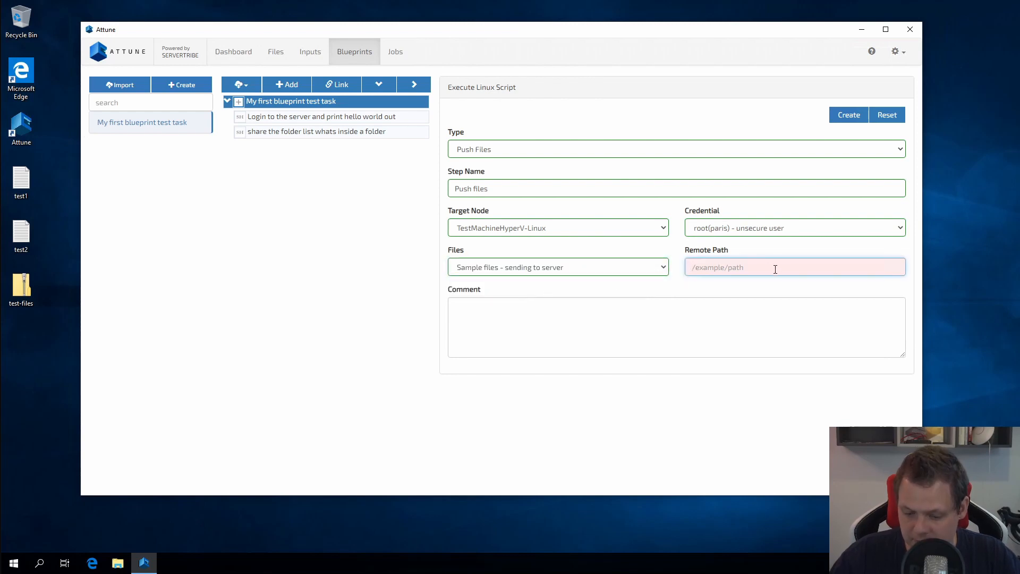
text(/home/paris)
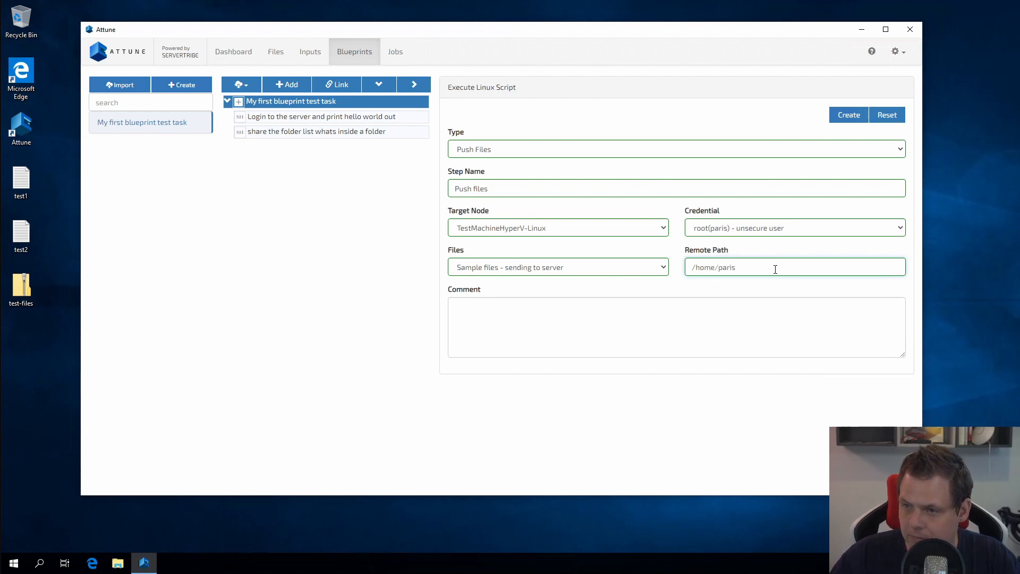
click(773, 290)
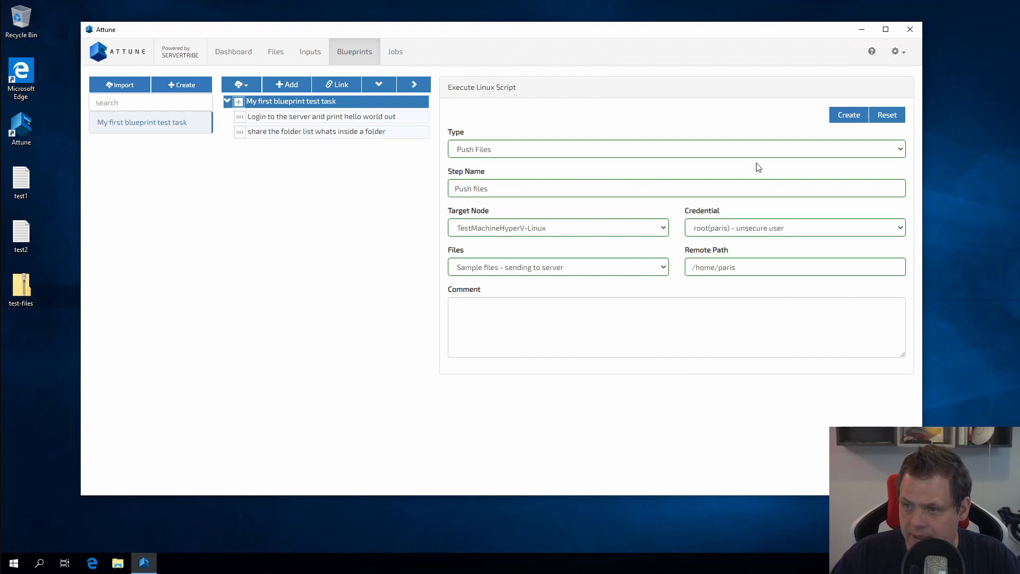
click(849, 117)
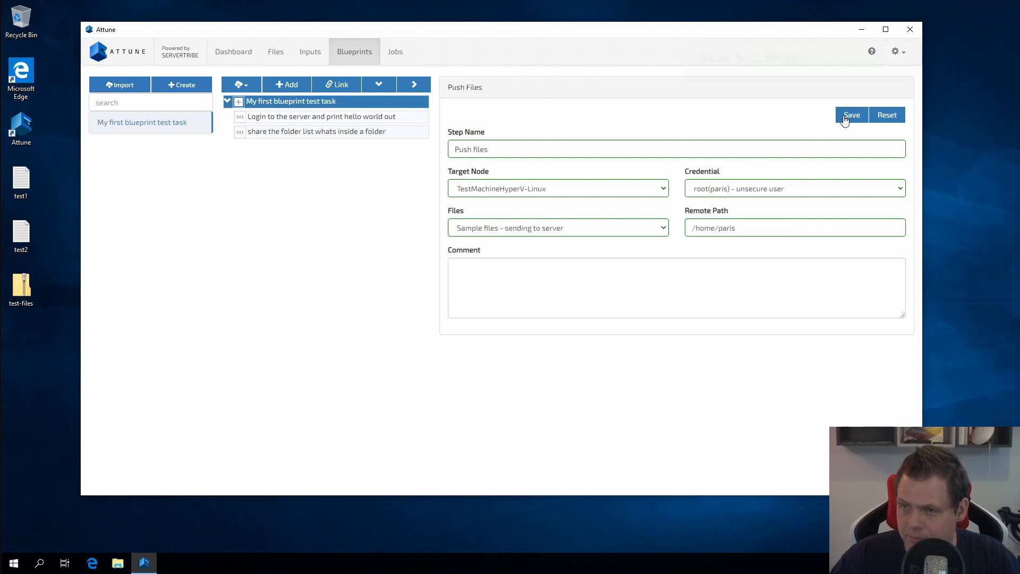
click(319, 147)
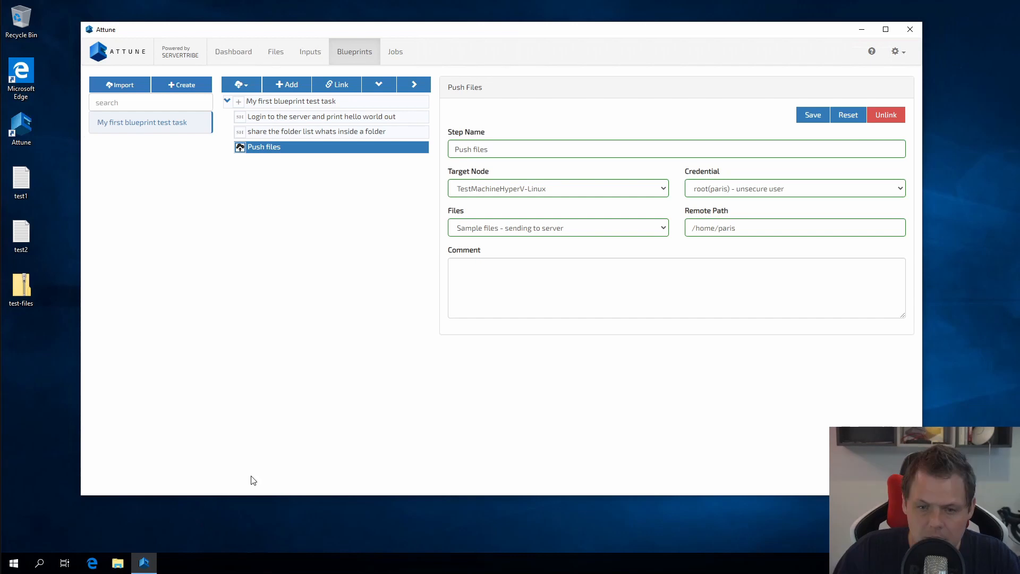
click(16, 563)
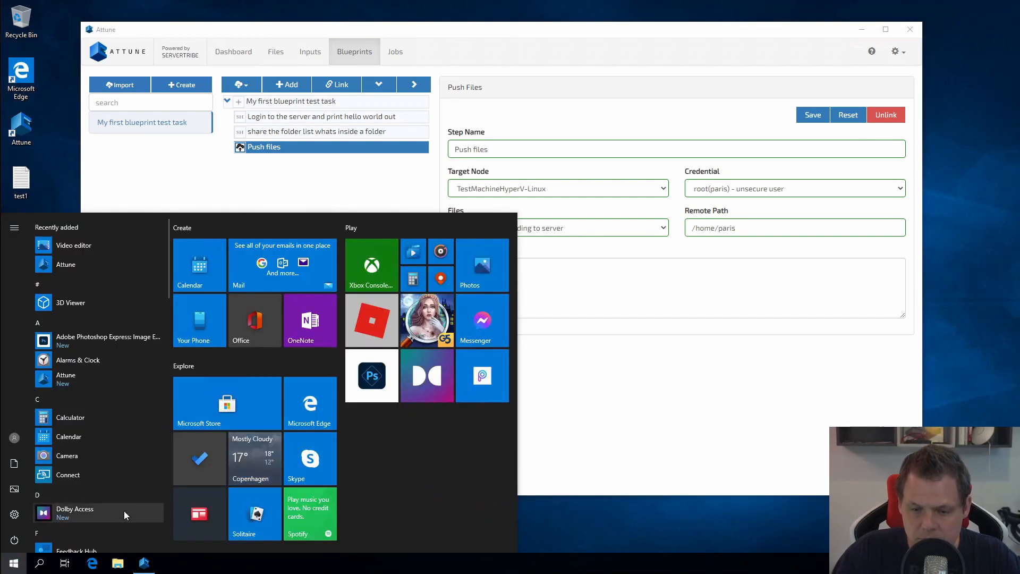
From cmd, SSH into 192.168.1.133, log in, and run ls -la on the home directory.
text(cmd)
key(Return)
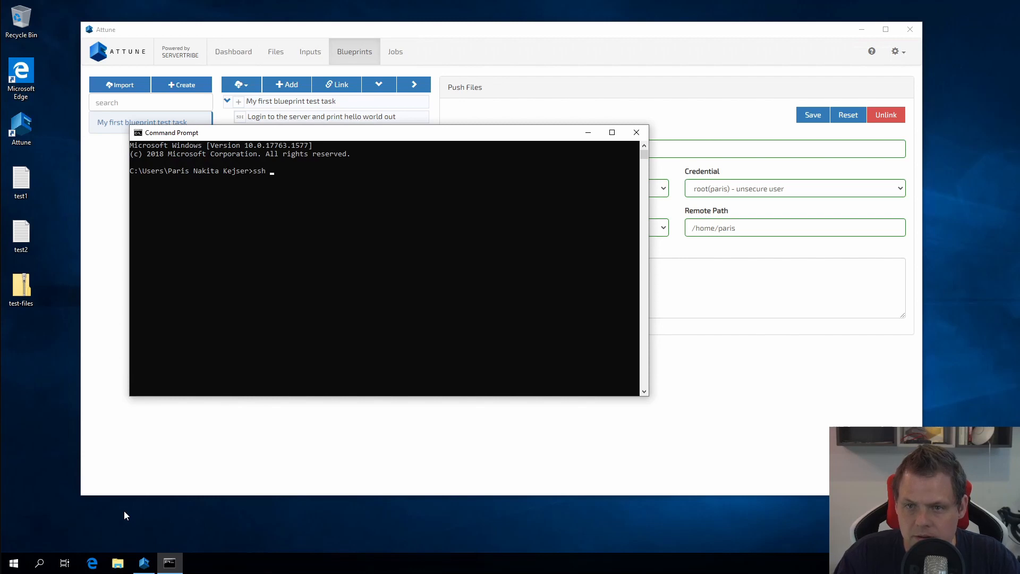
text(ssh paris)
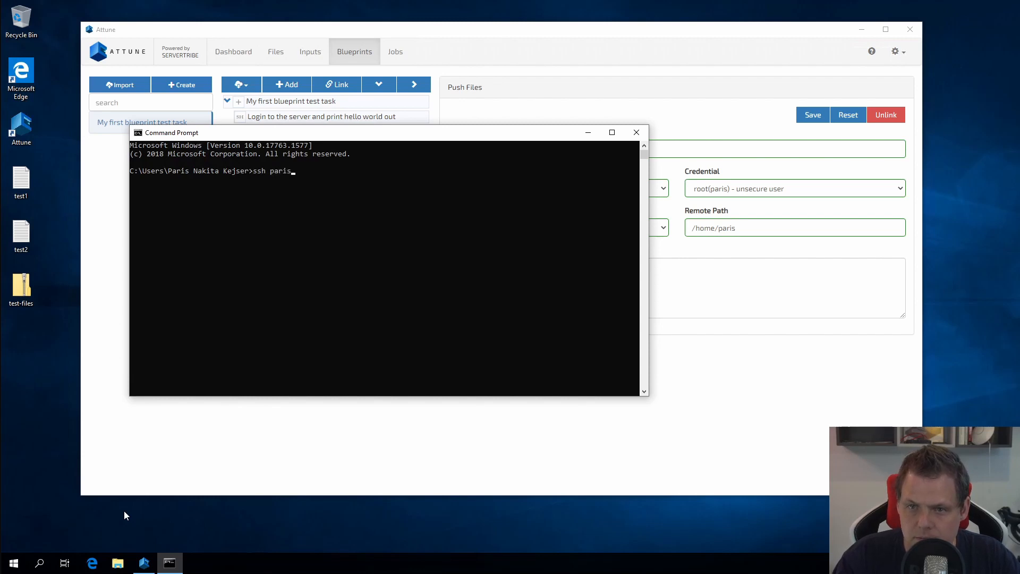
text(@)
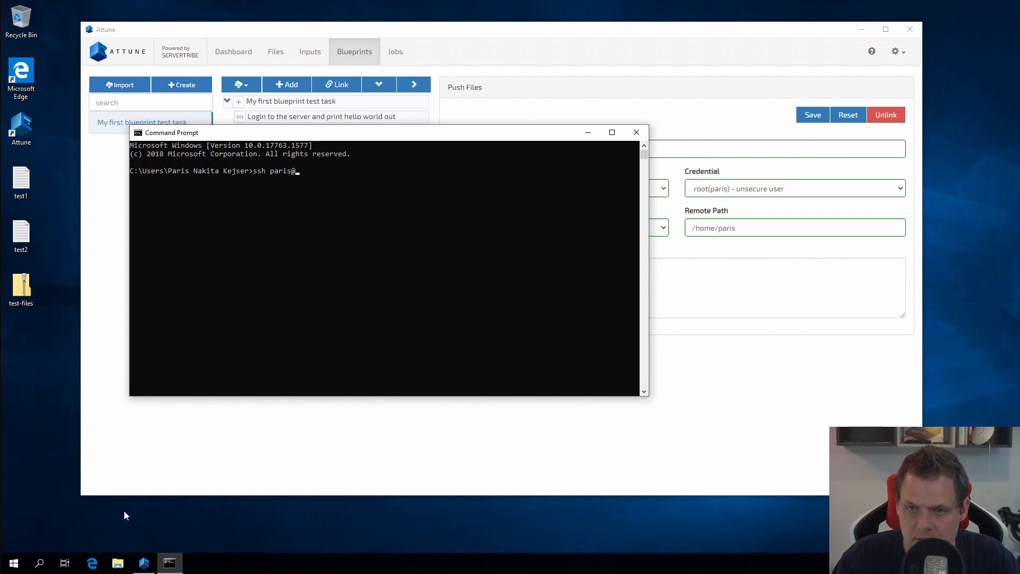
text(192.168.1.)
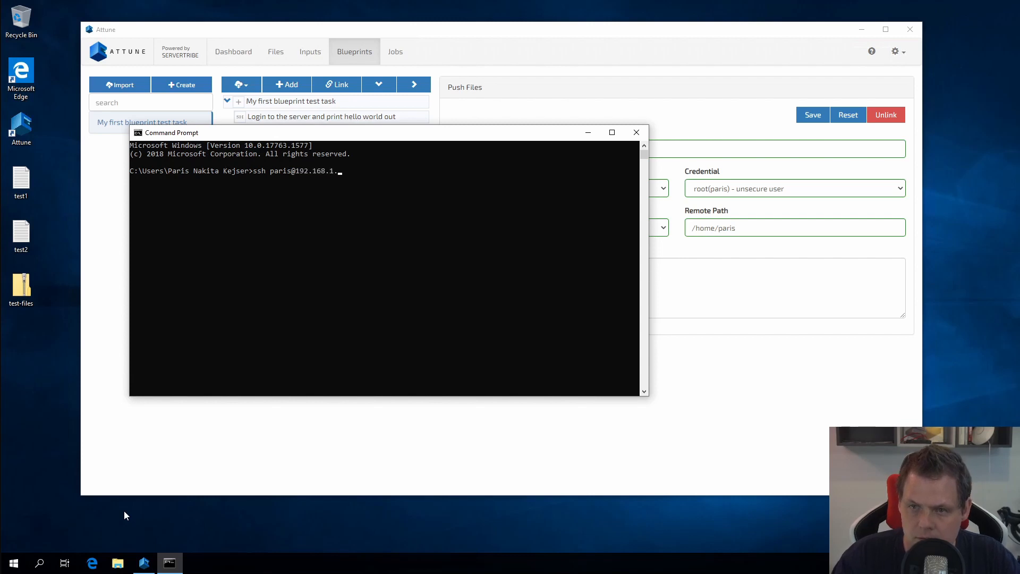
text(133)
key(Return)
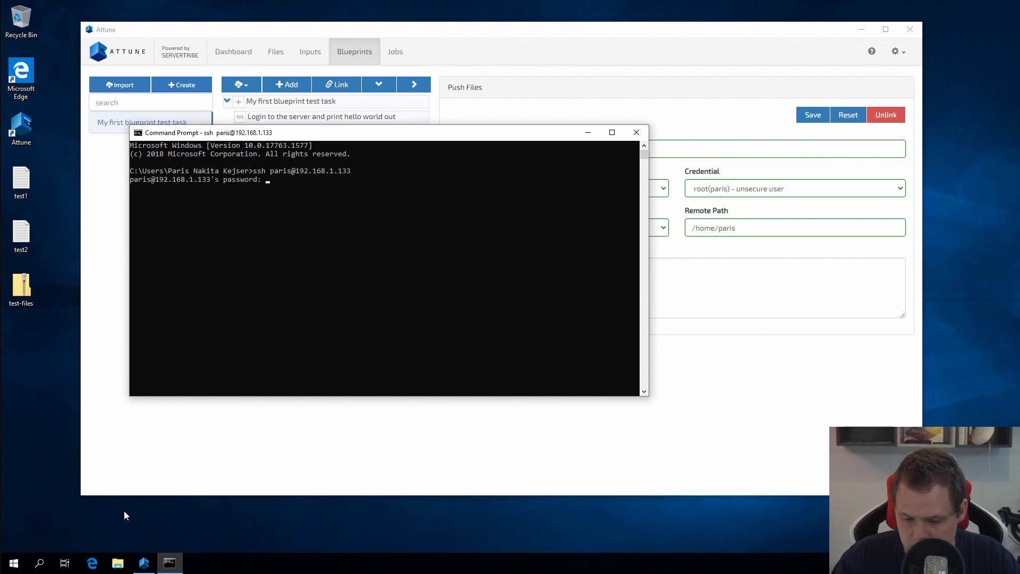
key(Return)
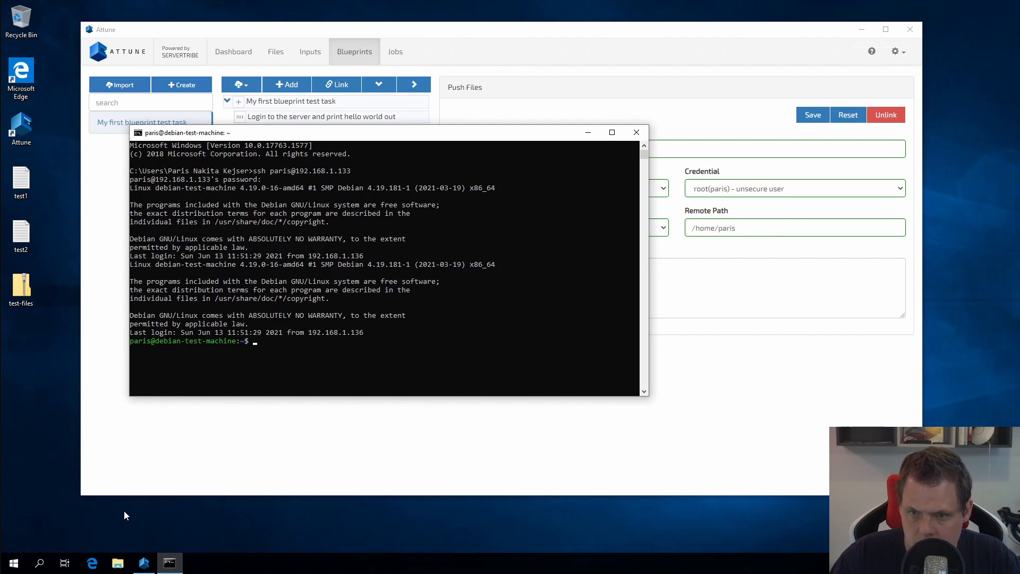
text(ls -la)
key(Return)
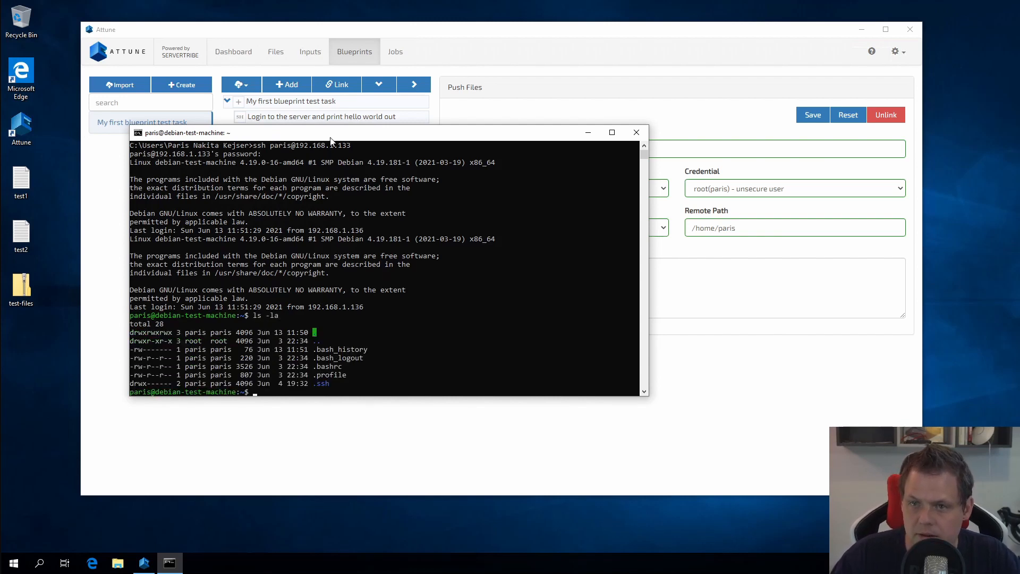
Arrange the terminal at the top right and Attune toward the left.
drag(330, 137, 698, 15)
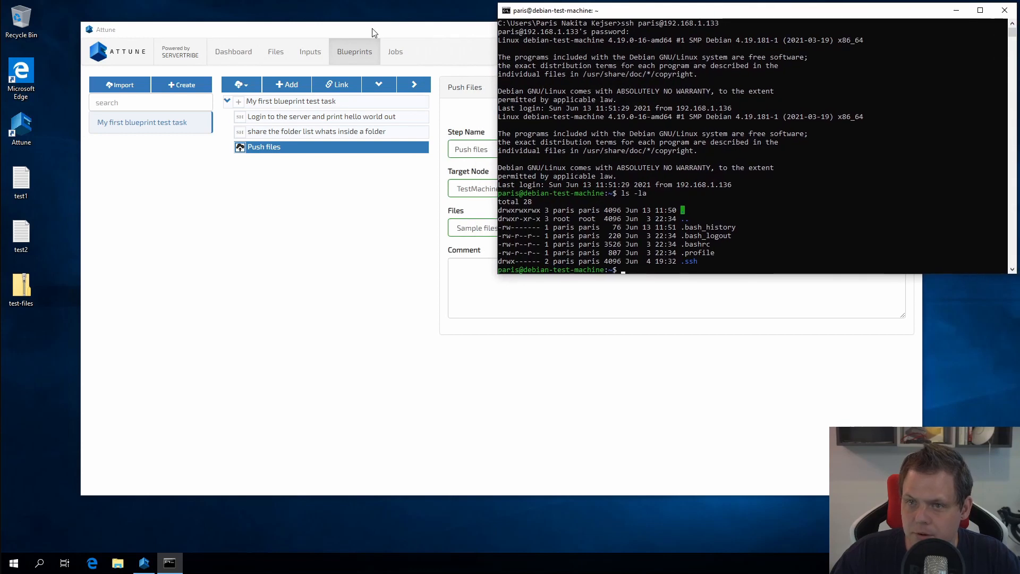
drag(372, 32, 307, 80)
click(625, 64)
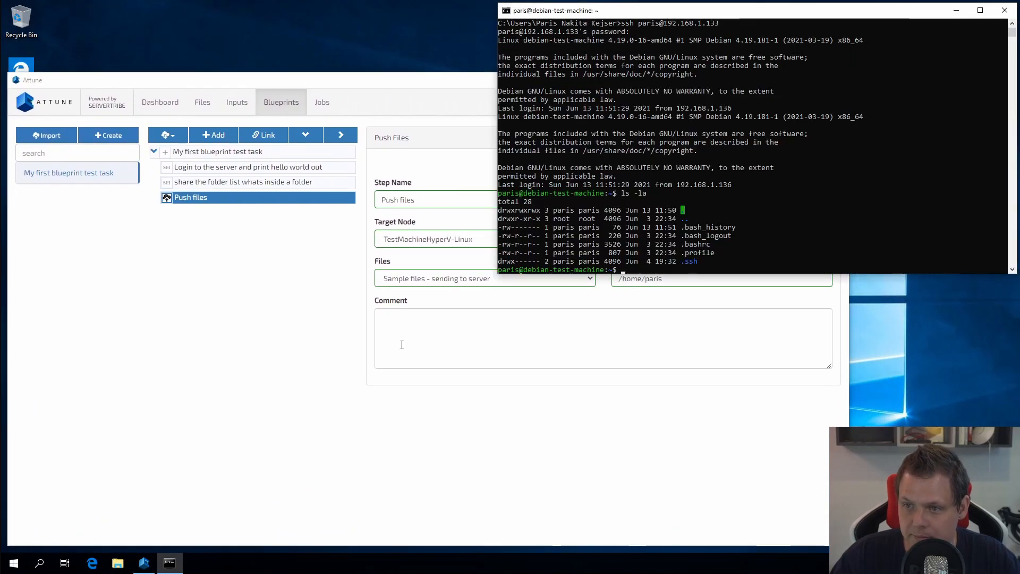
click(289, 343)
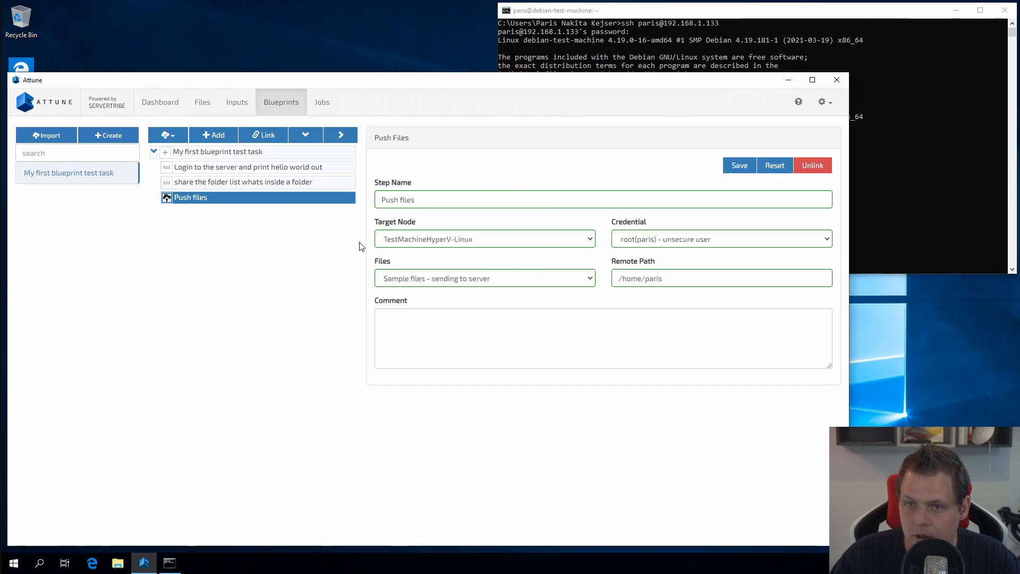
Open Test my job under Jobs and confirm a new job from its plan.
click(323, 103)
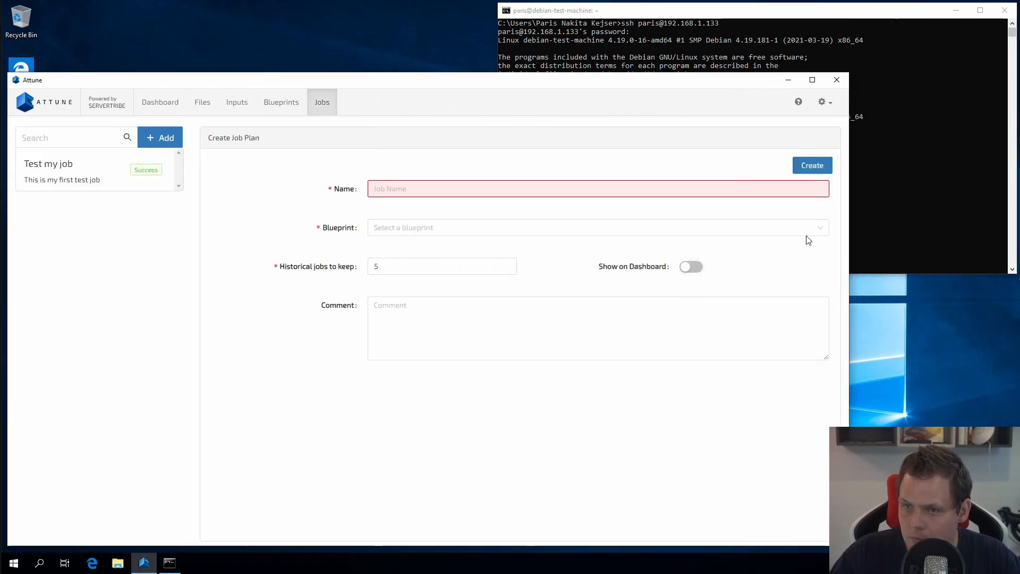
click(80, 179)
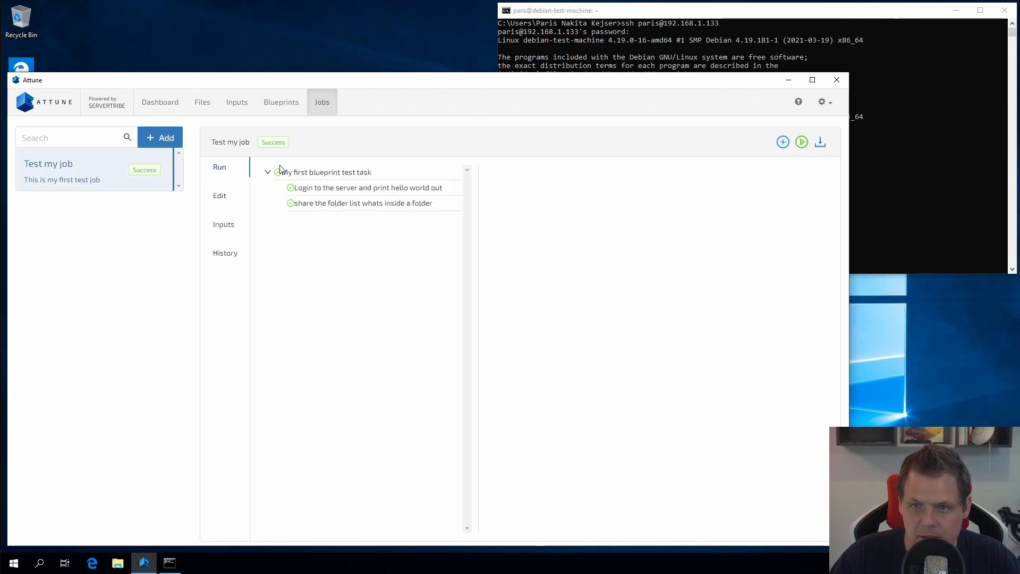
click(784, 144)
click(802, 190)
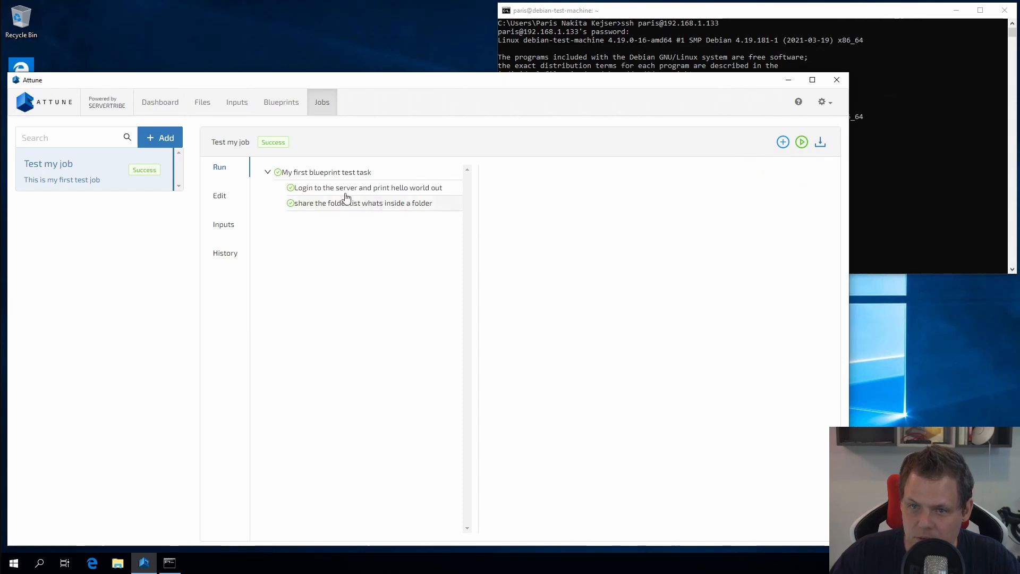
Update Test my job from the blueprint and run its Push files step to Deployment complete.
click(783, 142)
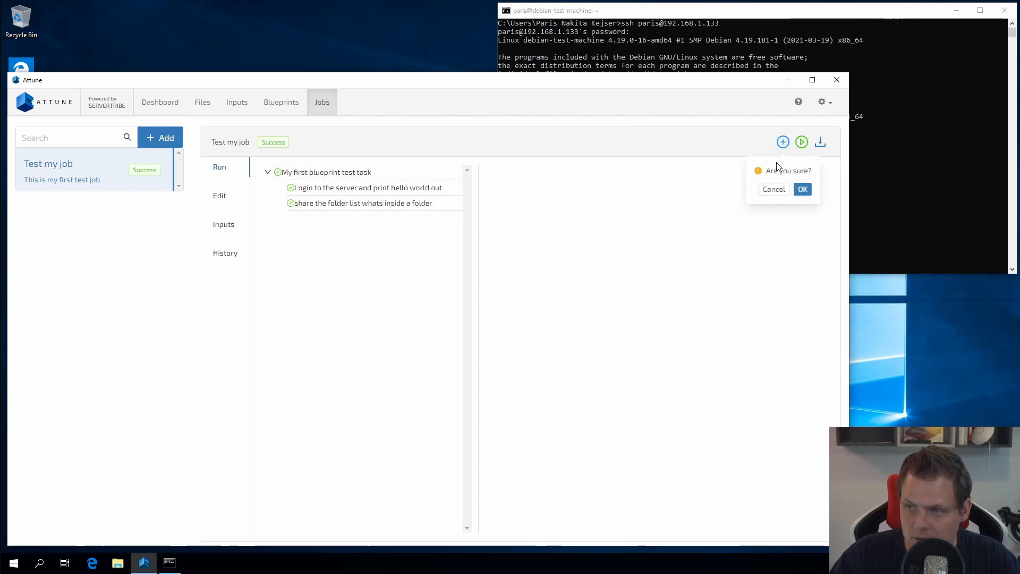
click(803, 190)
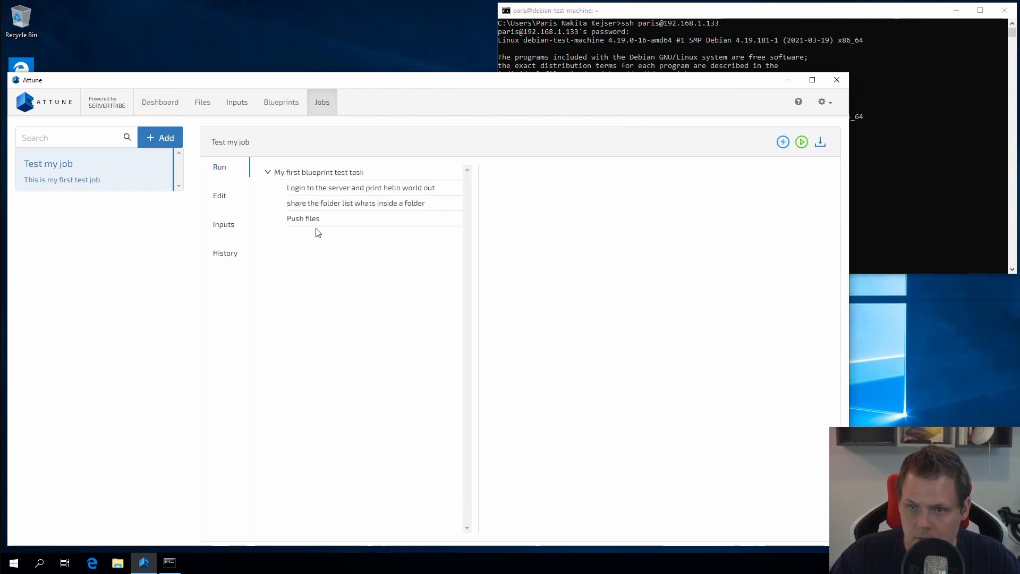
click(306, 219)
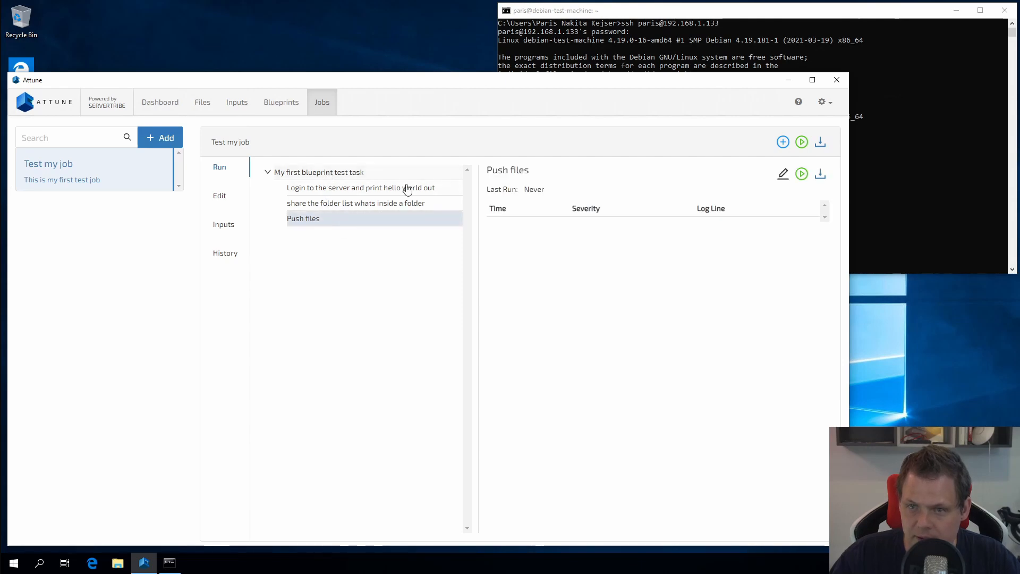
click(801, 173)
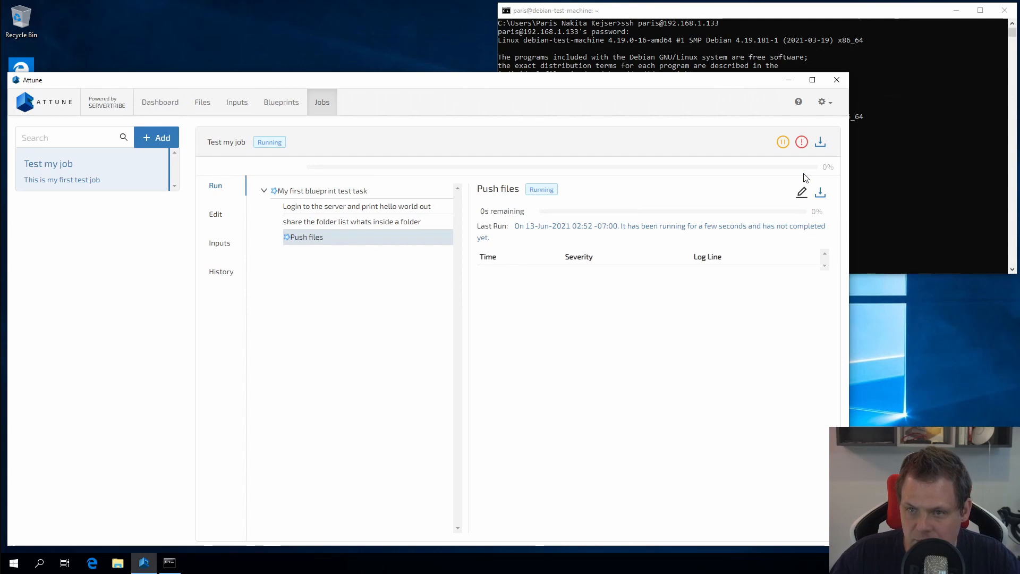
click(942, 186)
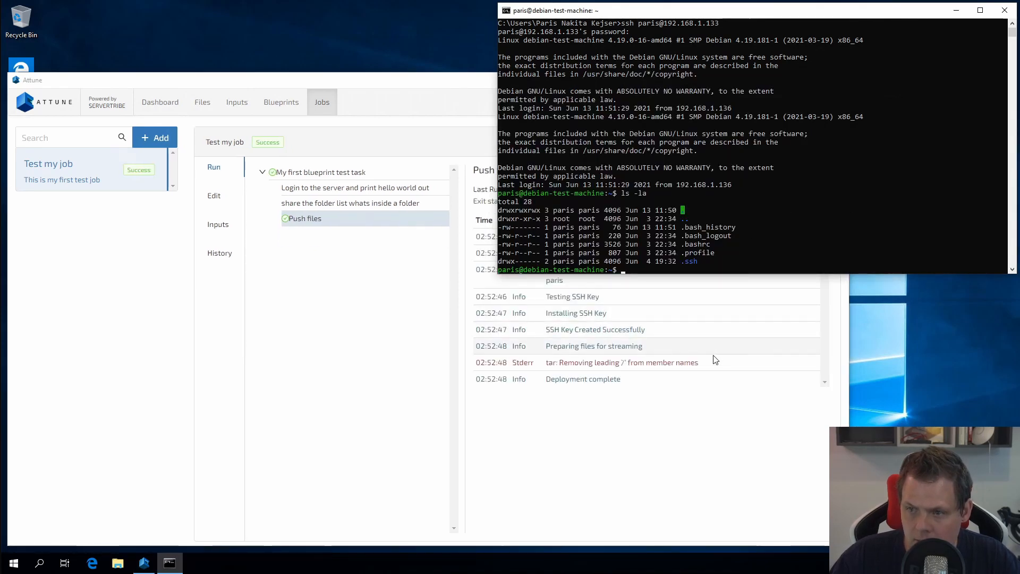
List the home folder with ls -la and print test1.txt with cat.
text(ls -la)
key(Return)
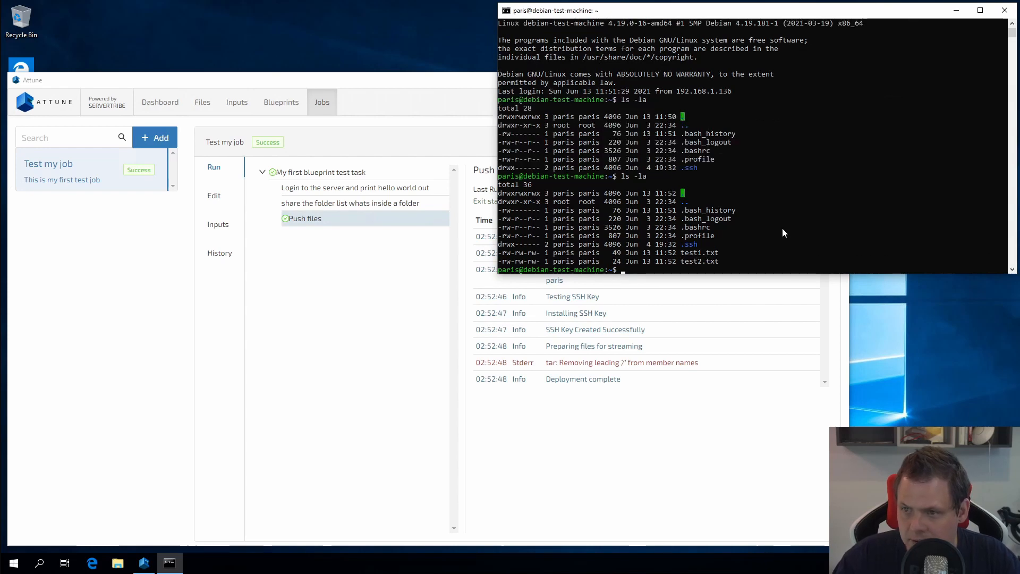
text(cat)
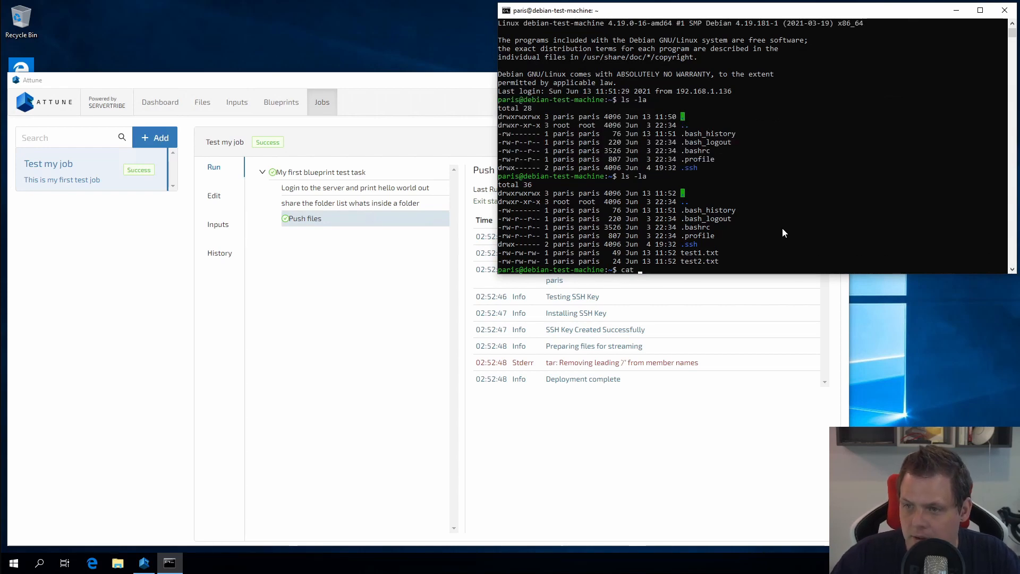
drag(680, 254, 724, 262)
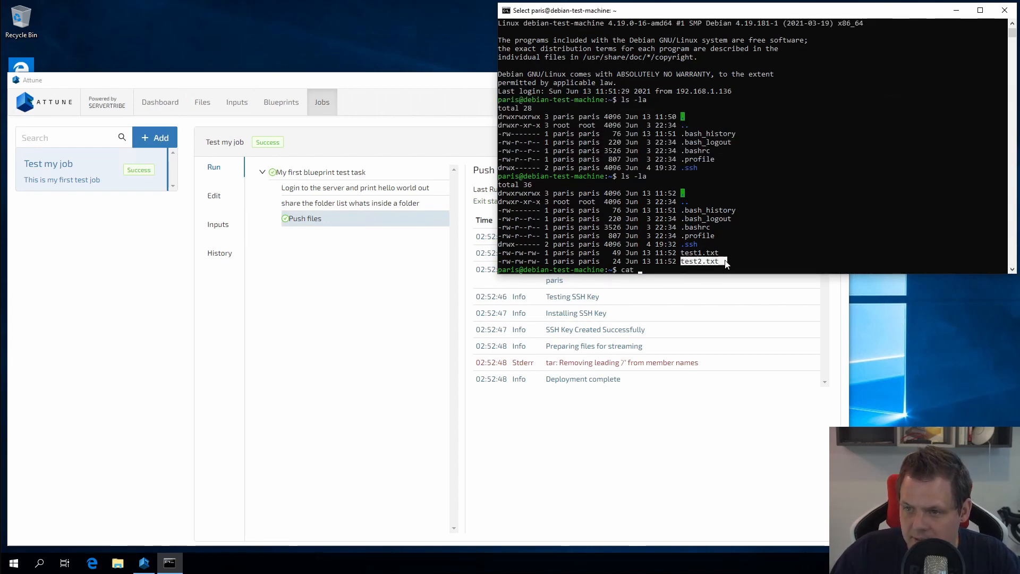
click(681, 265)
text(test)
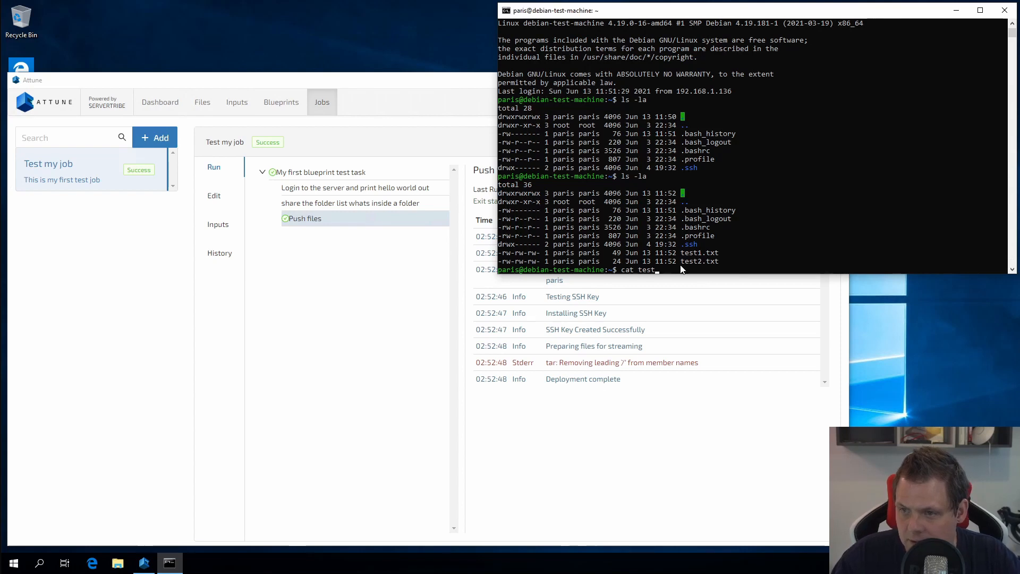
text(1)
key(Tab)
key(Return)
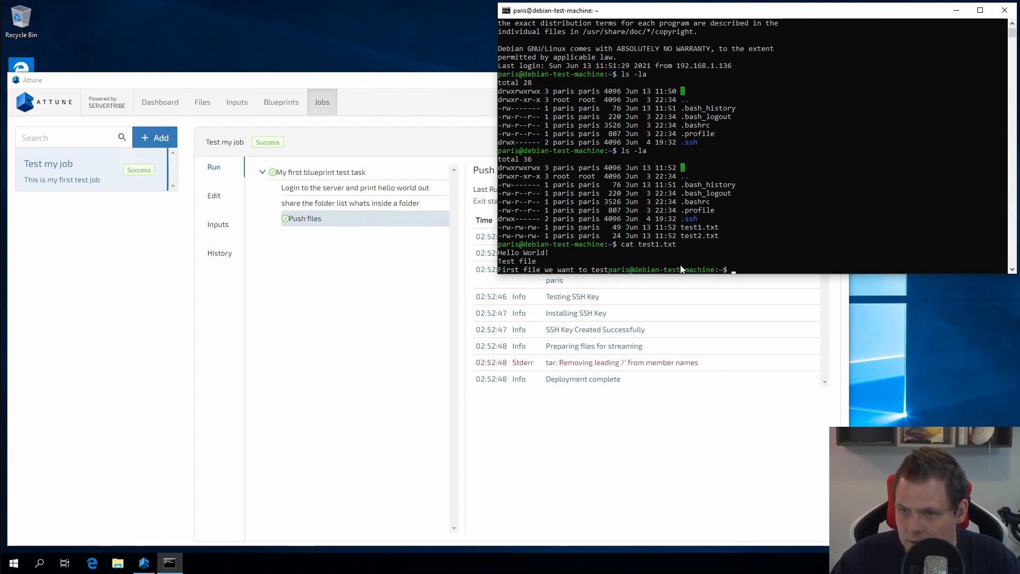
Print the contents of test2.txt, then return to Attune.
key(Up)
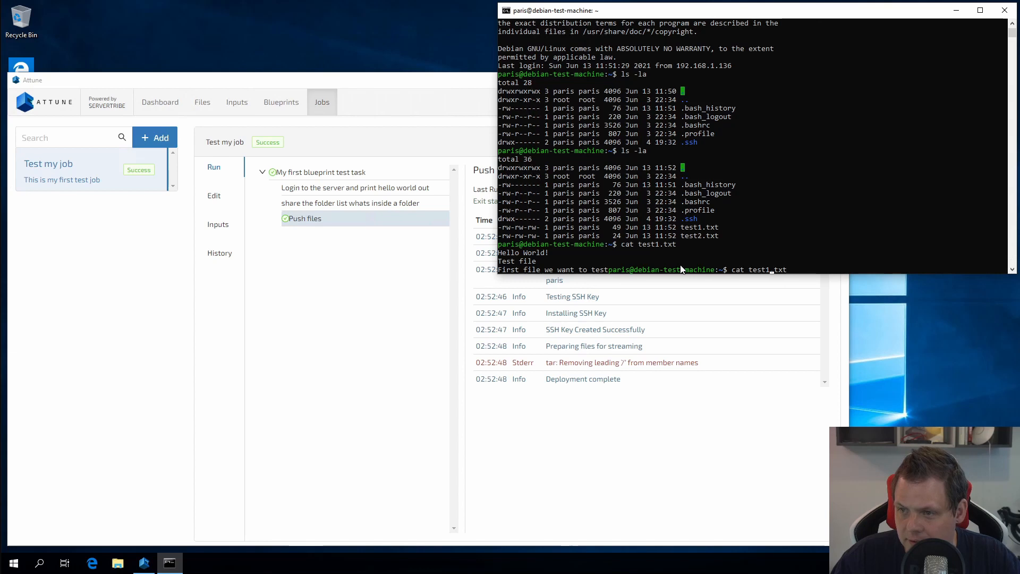
key(BackSpace)
text(2)
key(Return)
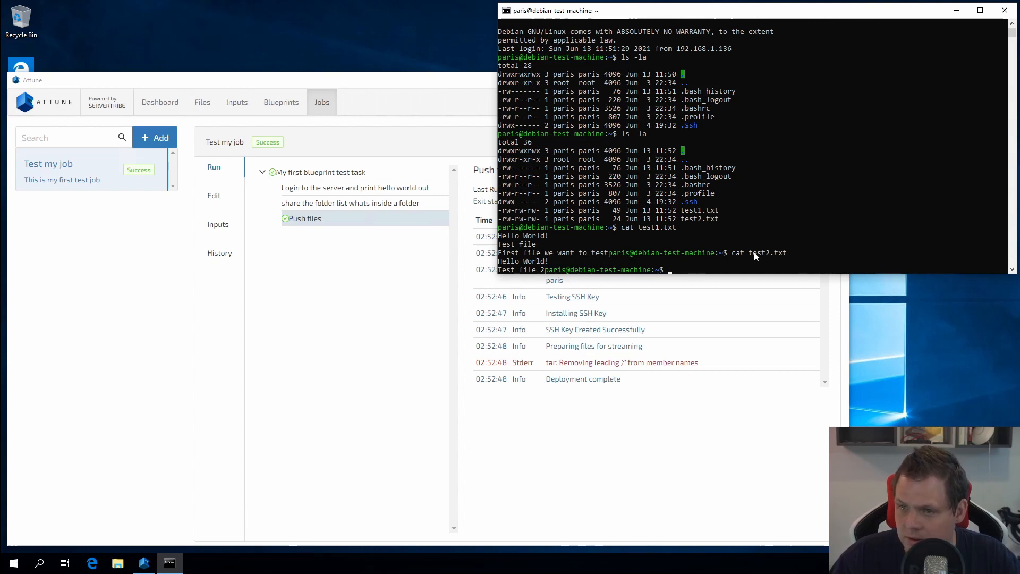
click(655, 433)
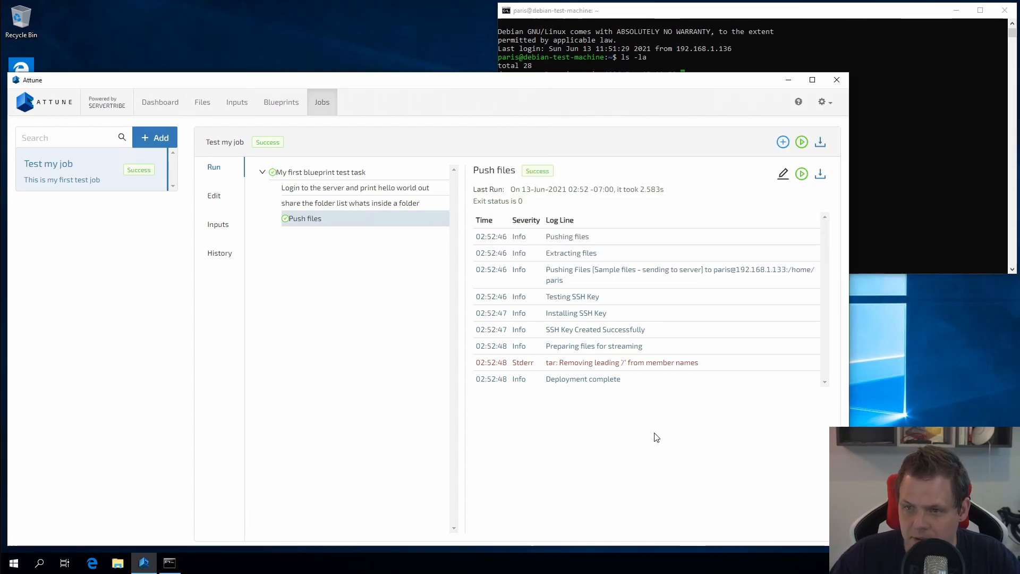
Empty the home folder with rm -rf ./* and confirm it is empty with ls -la.
click(312, 173)
click(901, 171)
text(rm -rf .)
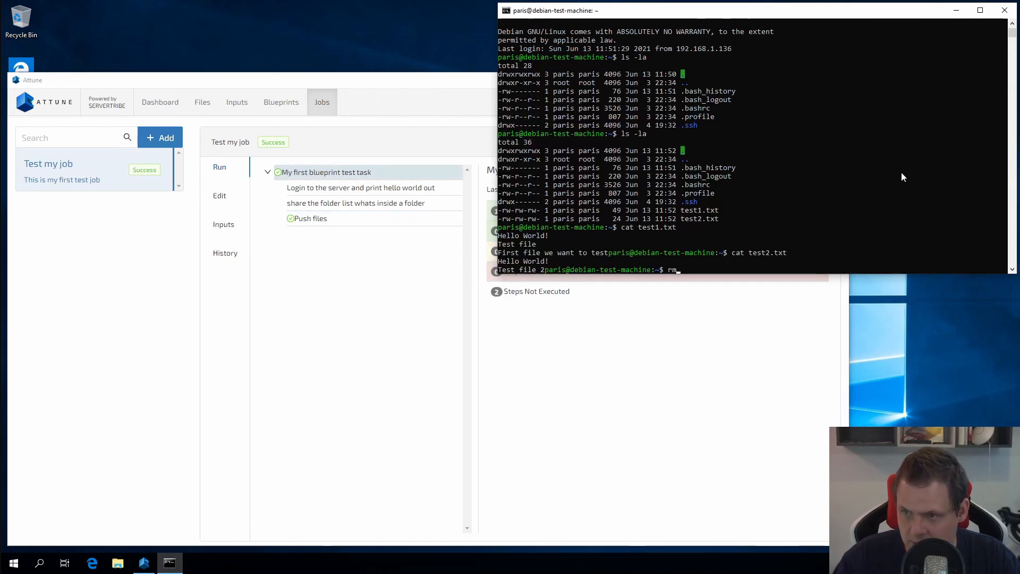
text(/)
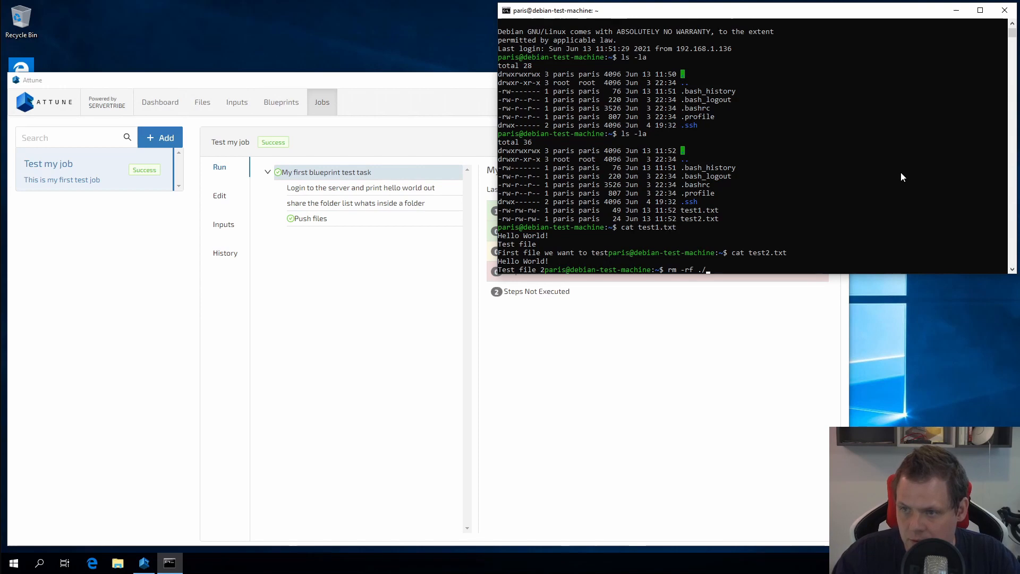
key(Return)
text(rm -r)
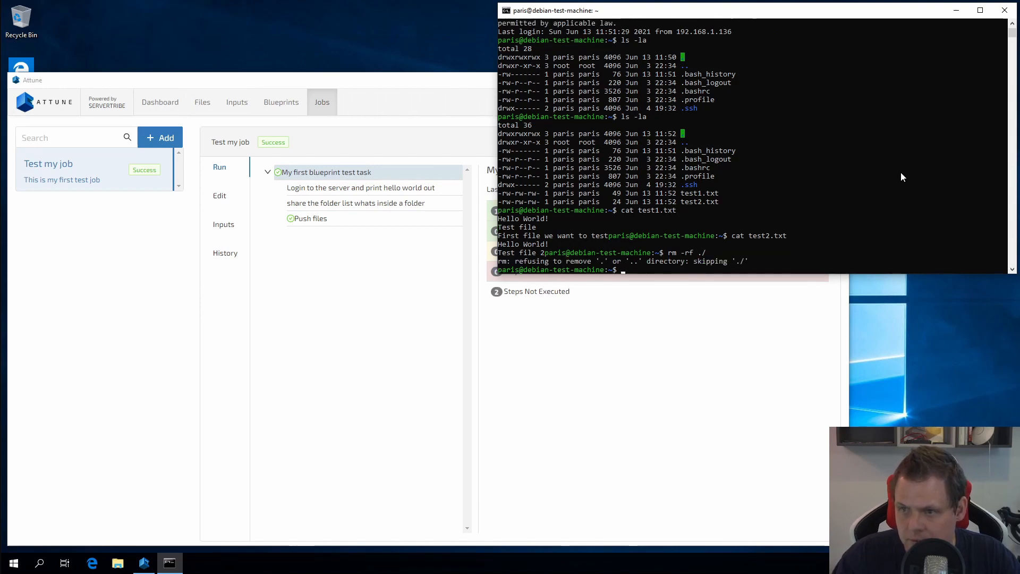
text(f ./)
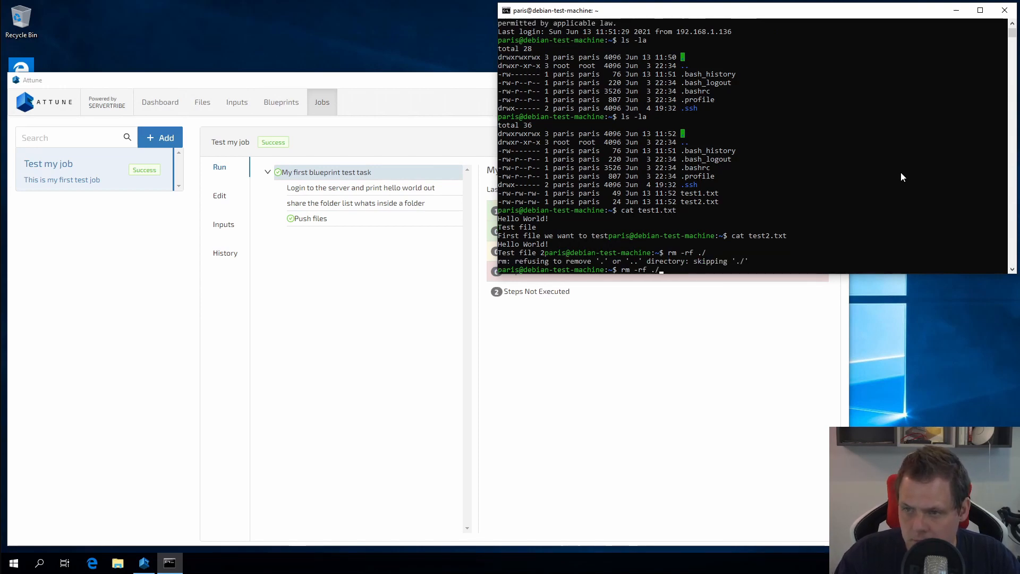
text(*)
key(Return)
text(ls)
key(Return)
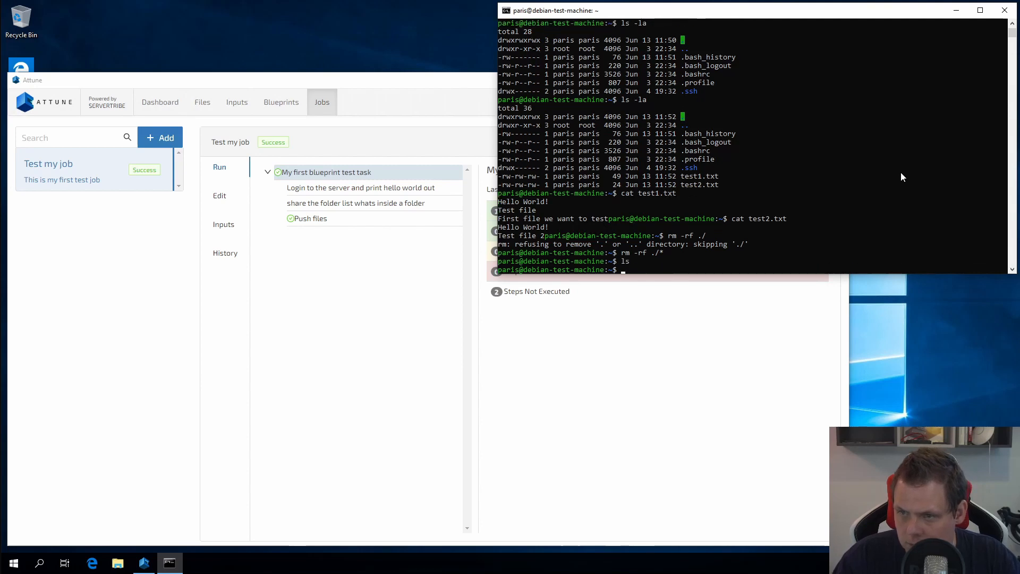
text(ls -la)
key(Return)
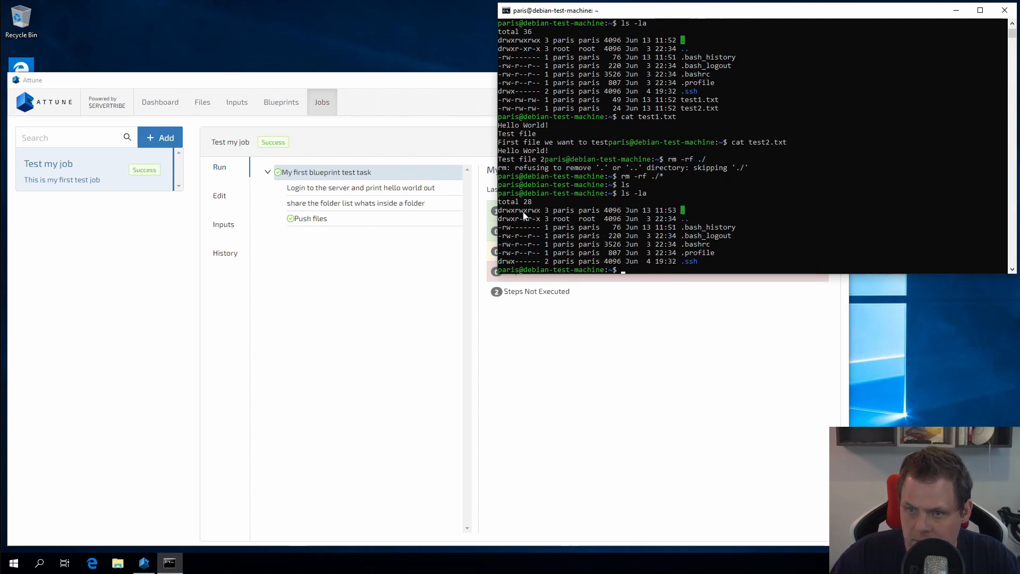
Rerun the whole Attune job and watch the Push files step progress.
click(348, 279)
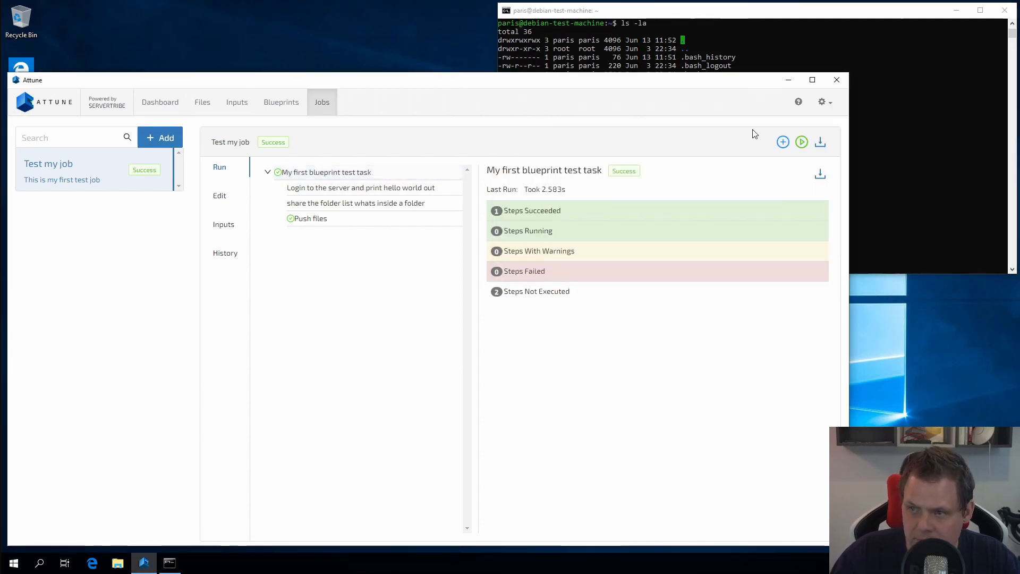
click(801, 144)
click(820, 187)
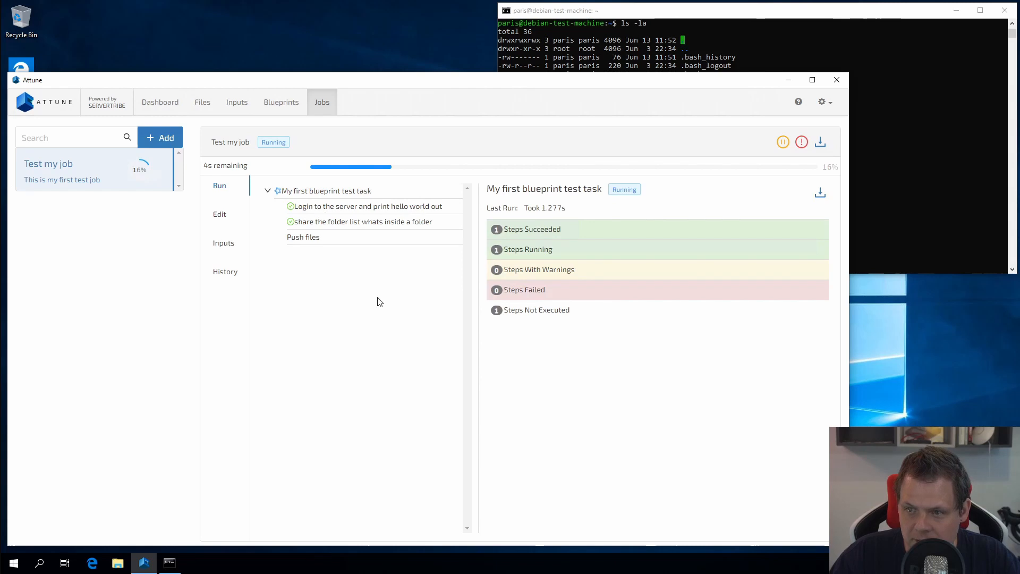
click(327, 240)
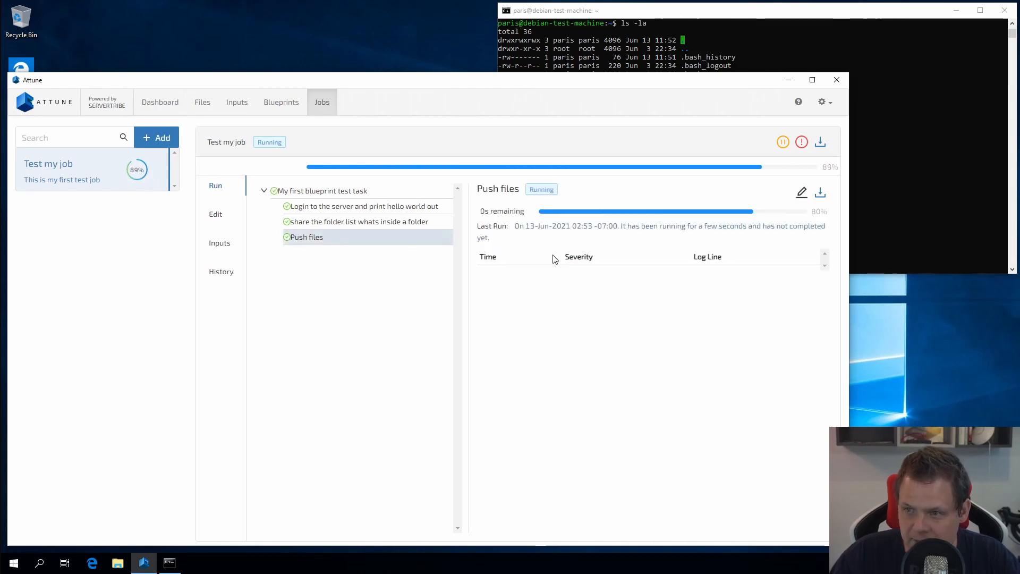
List the home folder again to confirm test1.txt and test2.txt were re-pushed.
click(951, 223)
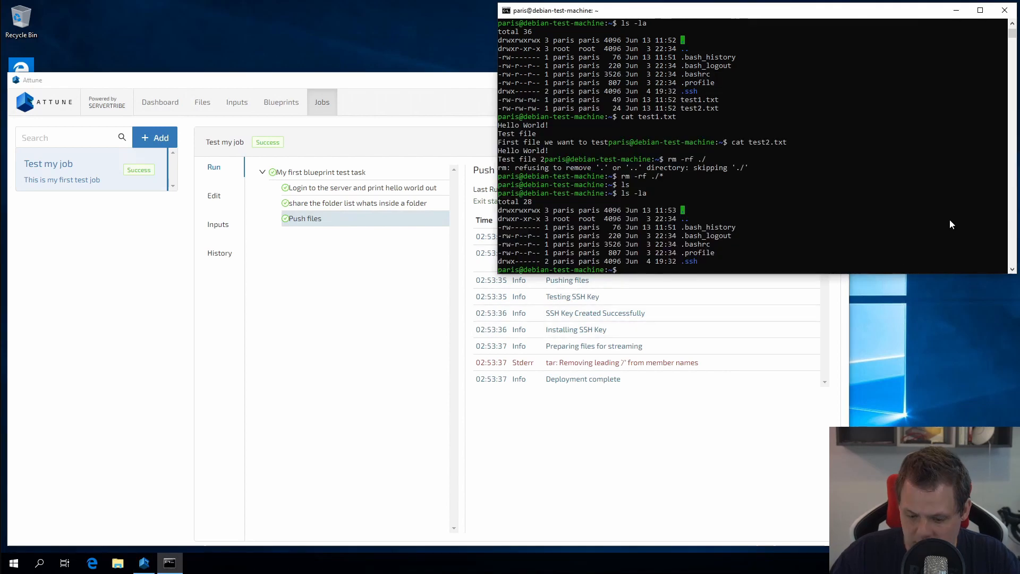
text(ls -la)
key(Return)
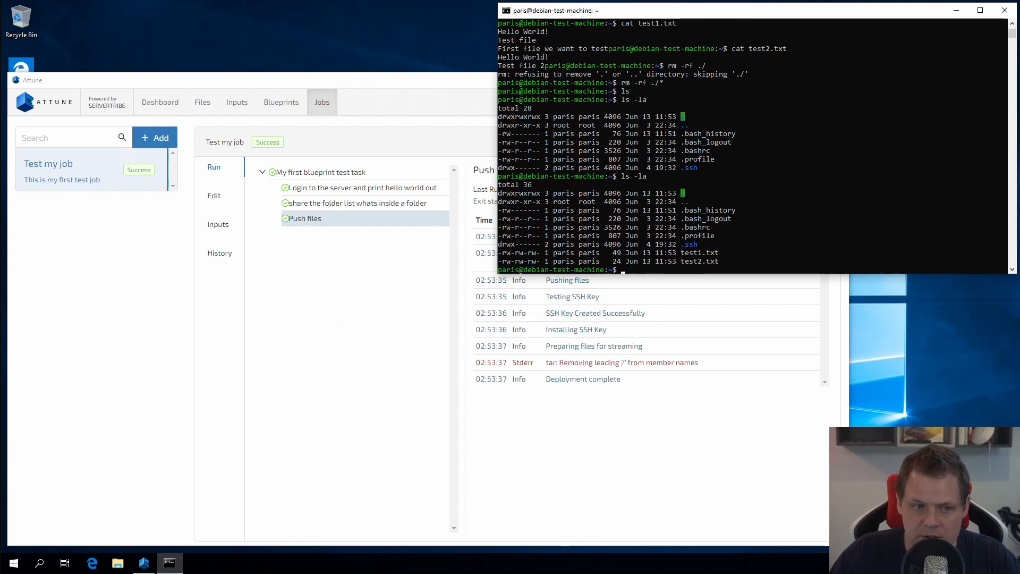
click(325, 319)
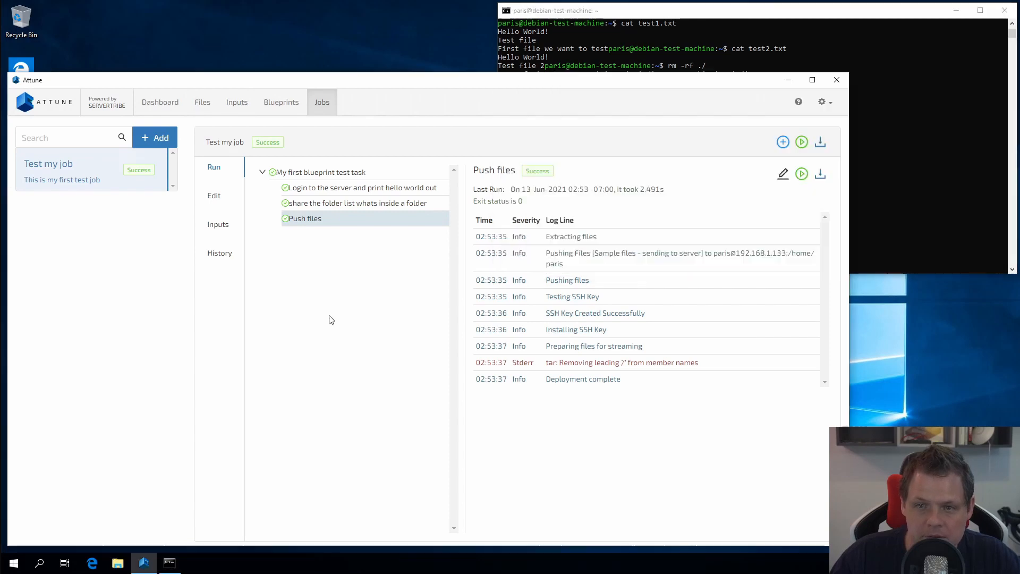
View the existing 'Sample files - sending to server' file set in Files.
click(204, 105)
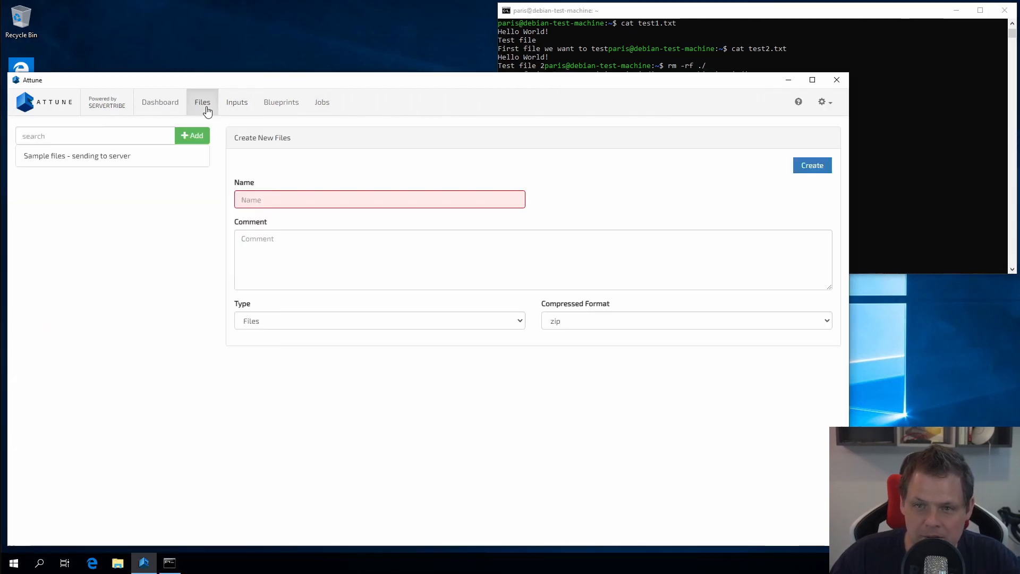
click(104, 156)
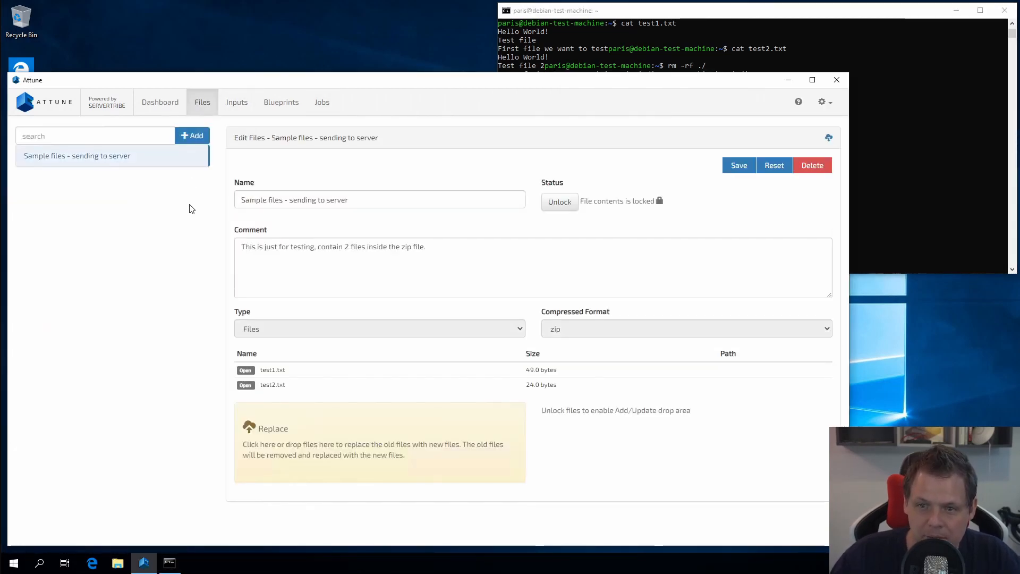
click(277, 199)
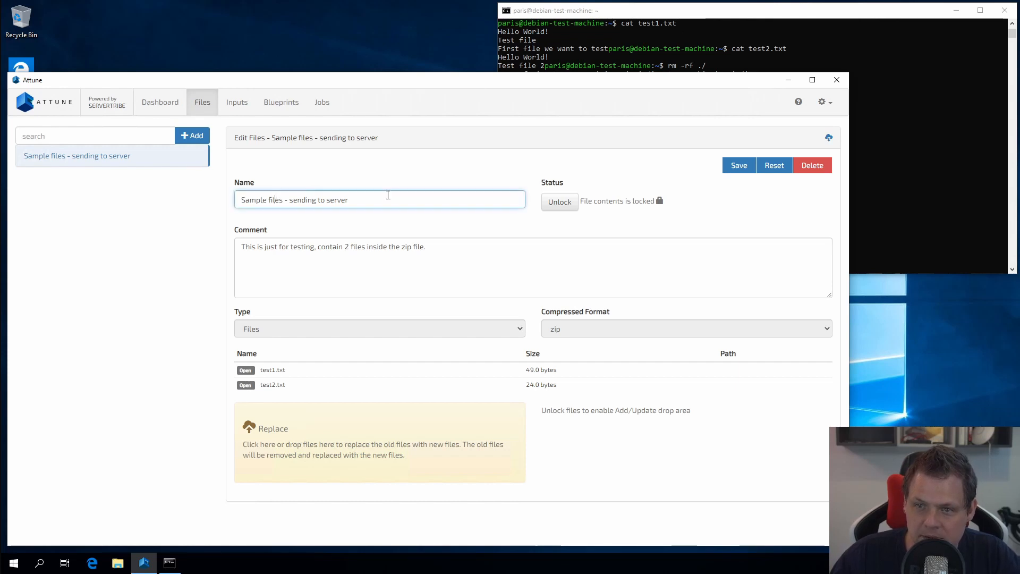
Create a zip file set named 'Test file - custom file created here' and unlock it.
click(194, 135)
click(322, 200)
text(Test )
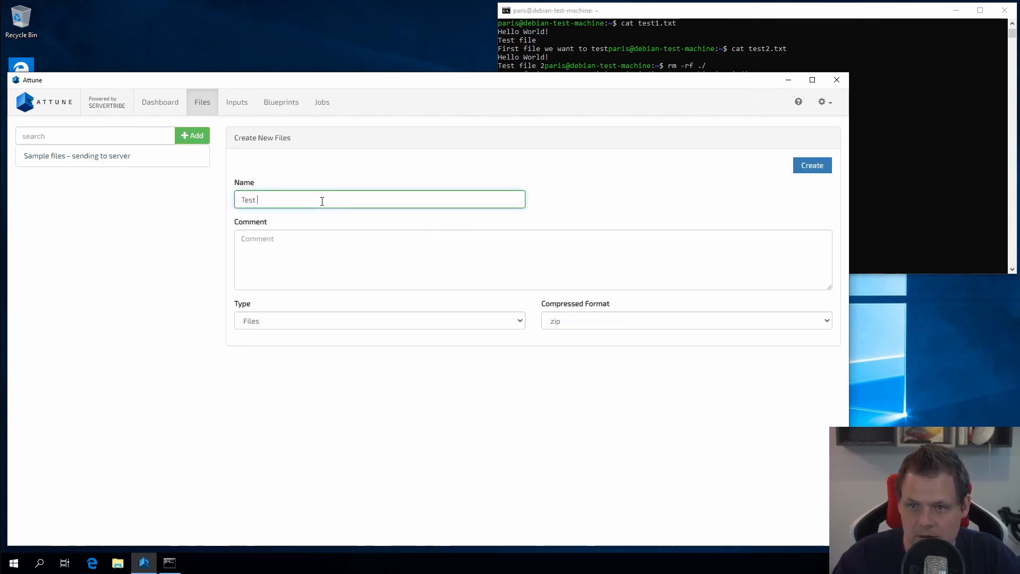
text(fukleile)
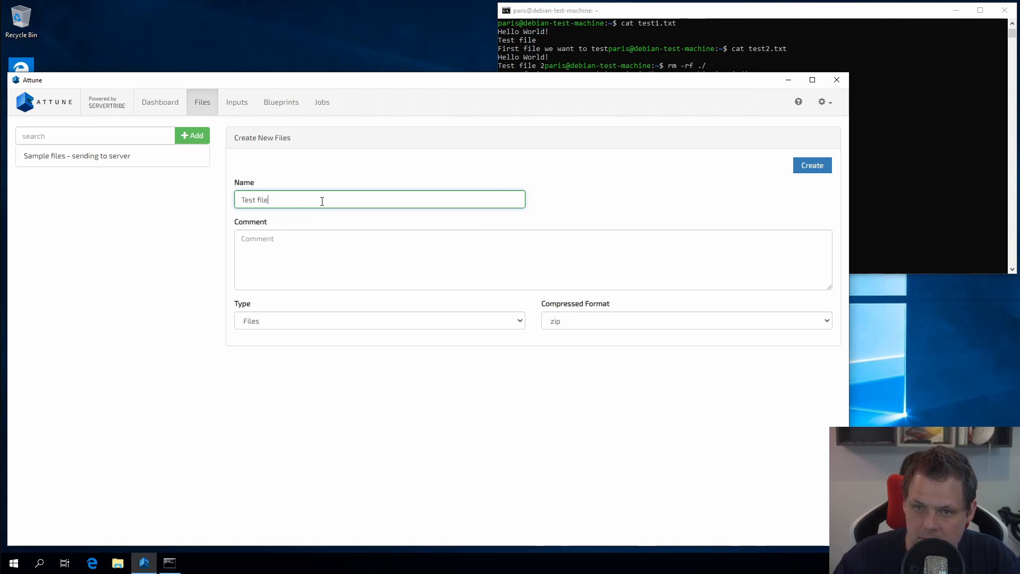
text( - custom file creted here)
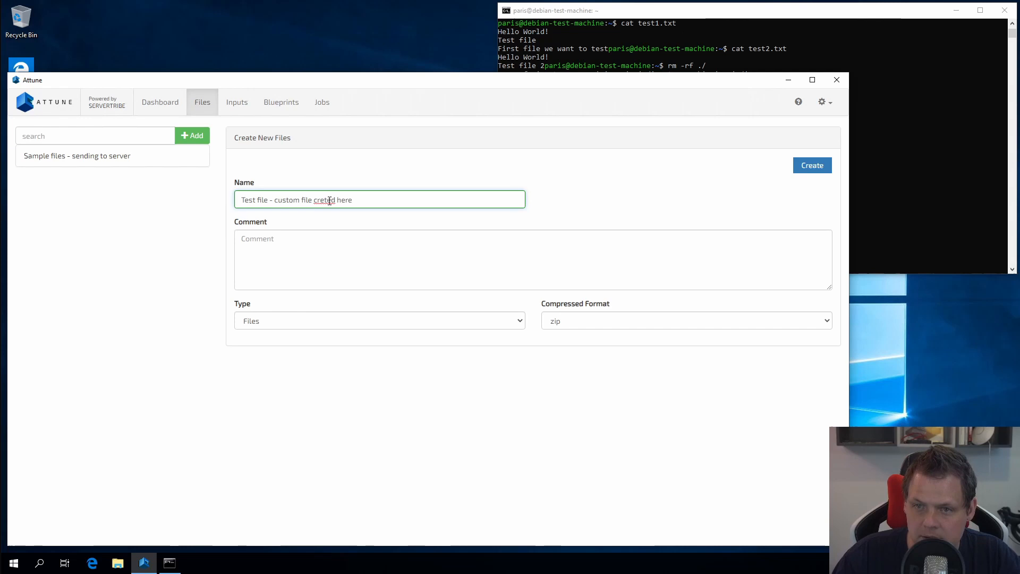
double_click(329, 201)
text(created here)
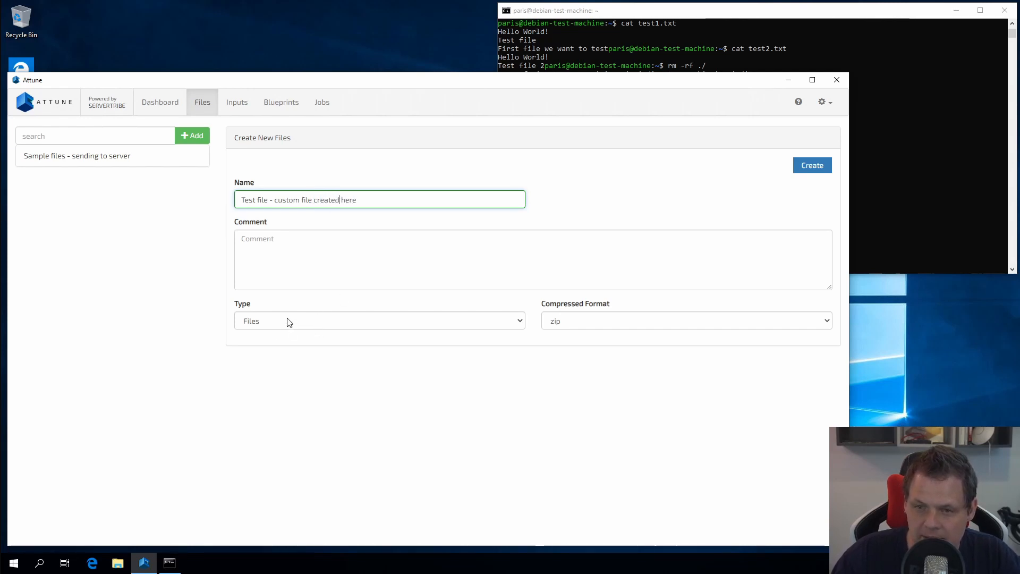
click(594, 324)
click(593, 324)
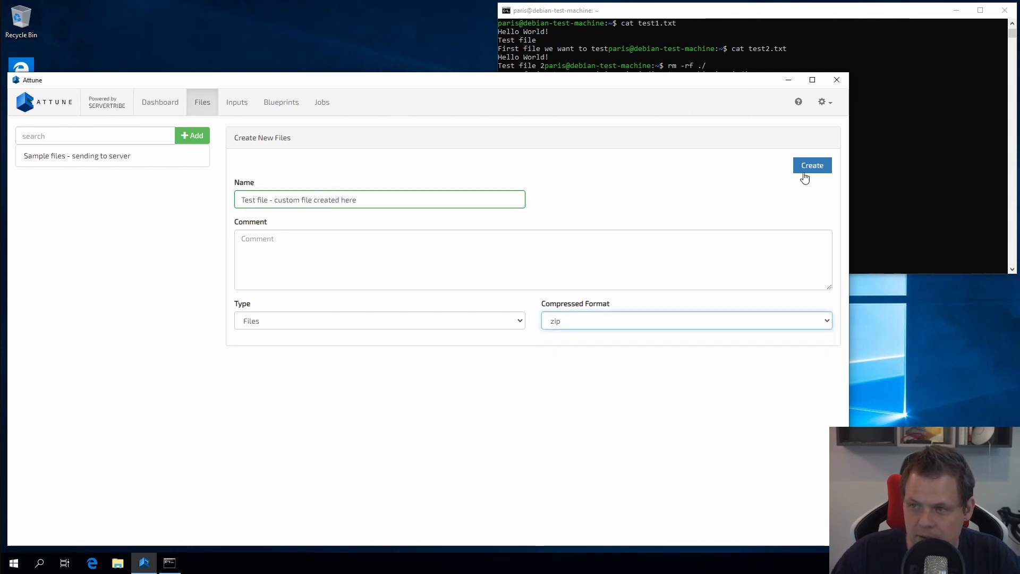
click(805, 169)
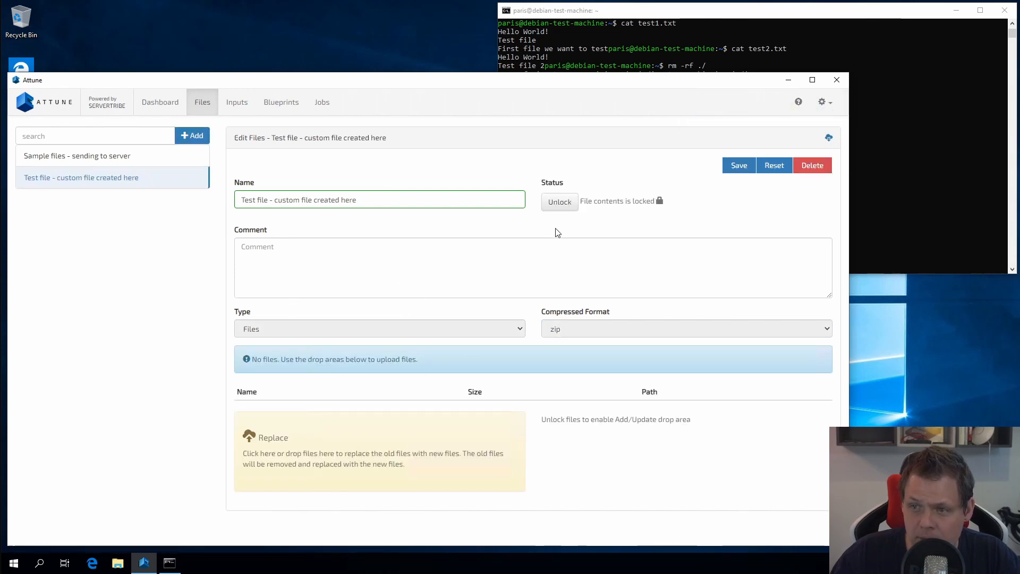
click(560, 203)
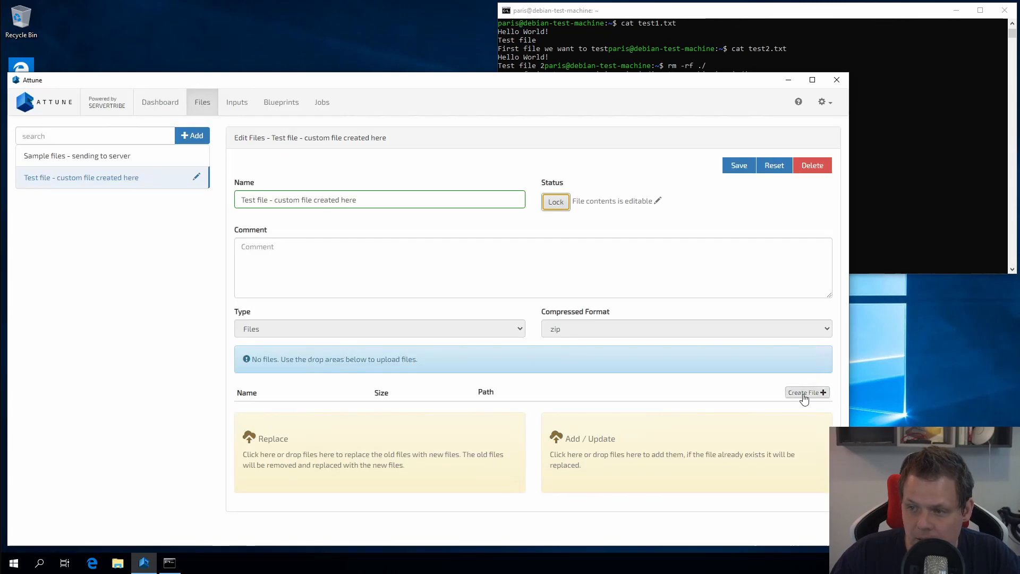
Start a new file custom-file.txt with the text 'This is my custom file, its not uploaded from a zip folder'.
click(804, 393)
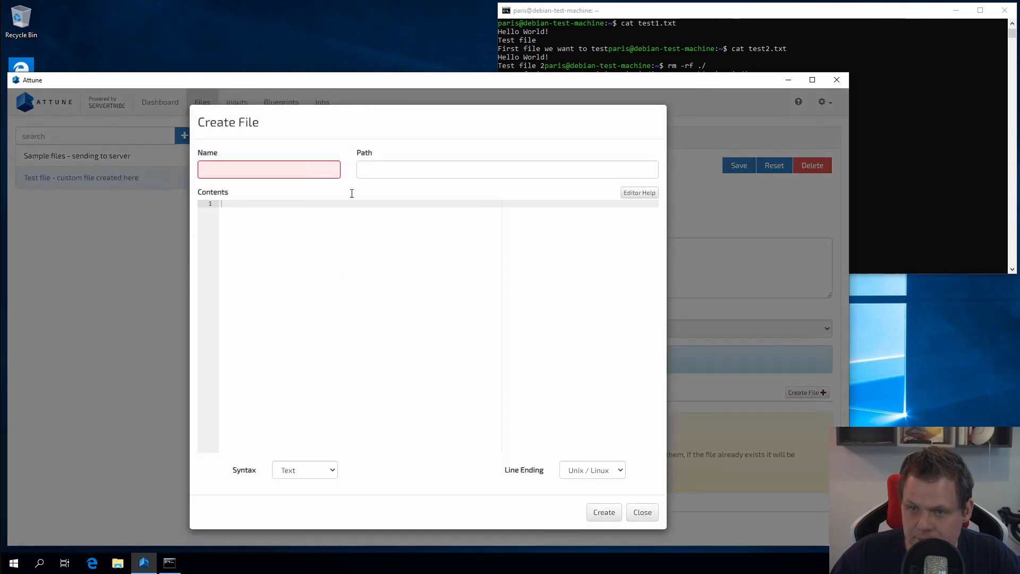
click(287, 166)
text(custom-file.te)
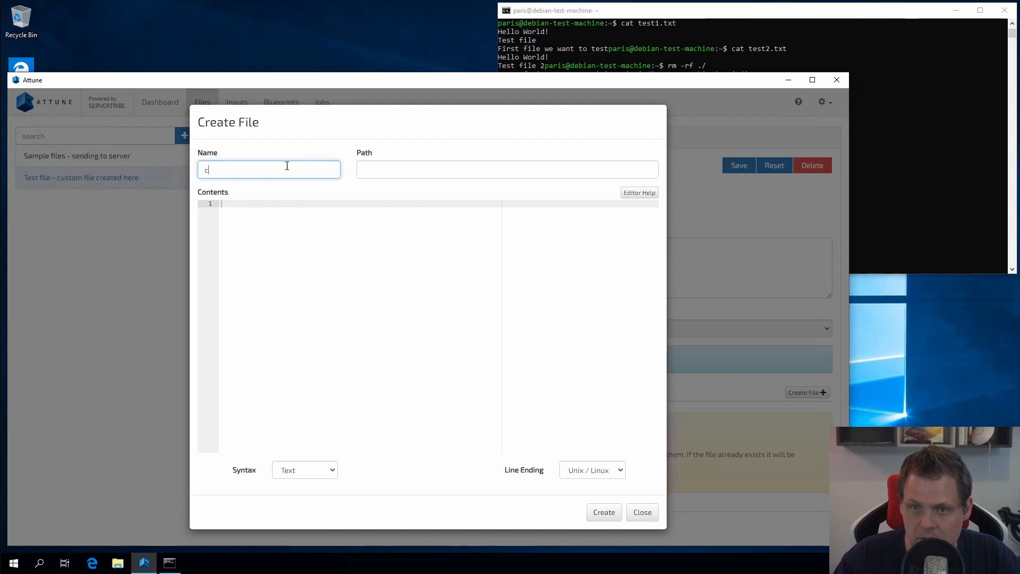
key(BackSpace)
key(BackSpace)
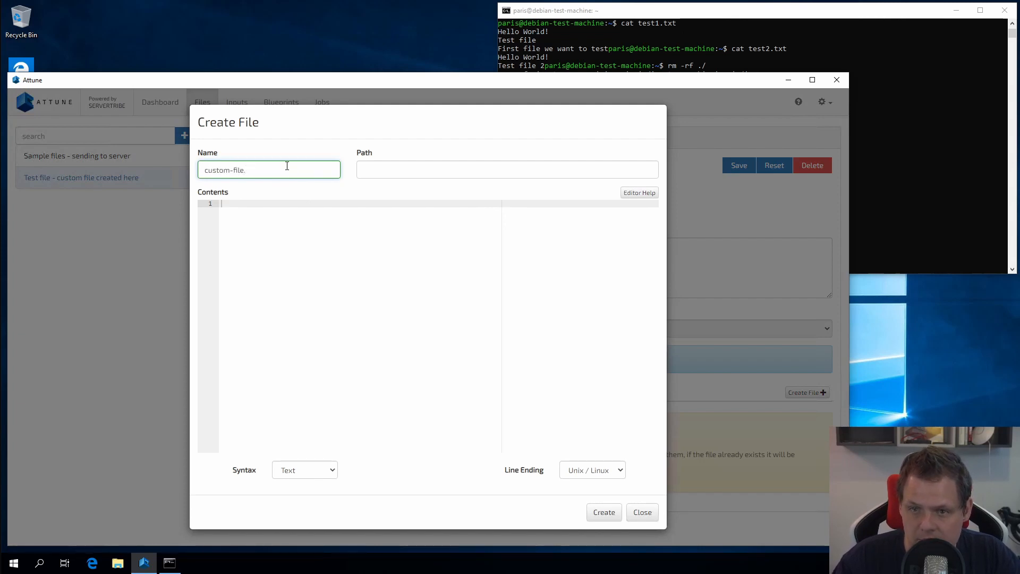
text(txt)
click(309, 254)
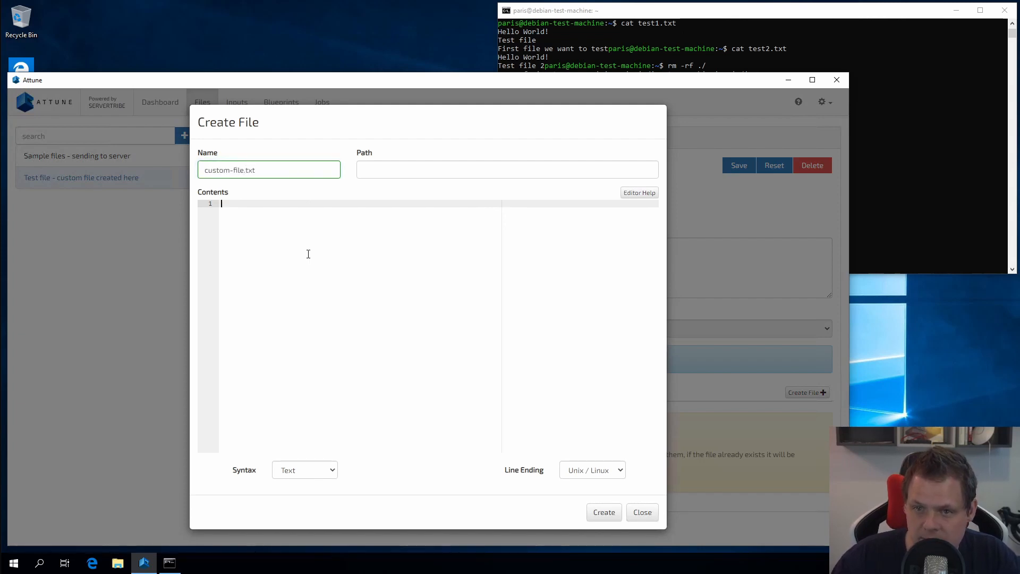
text(This )
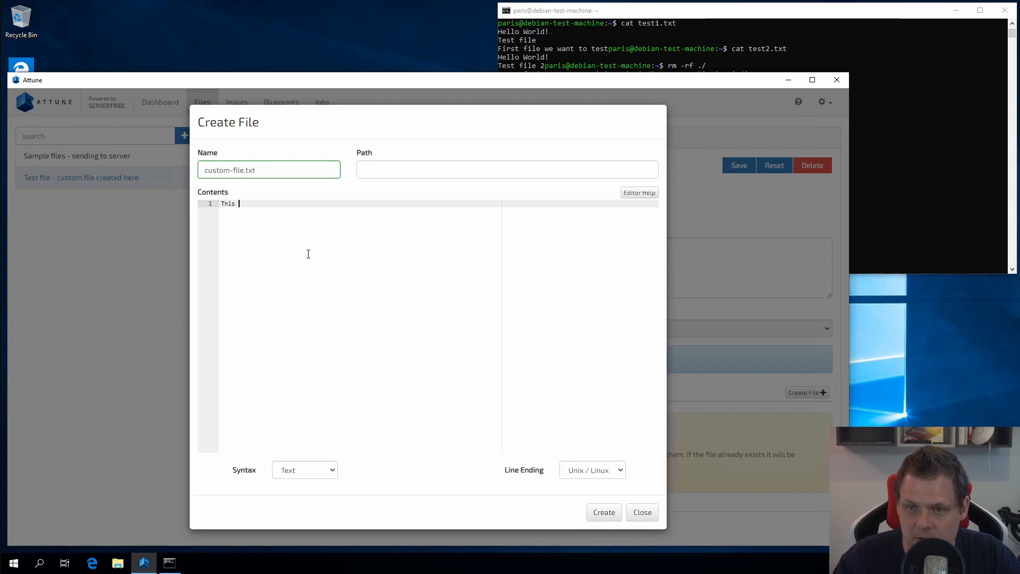
text(is my custom file, its not)
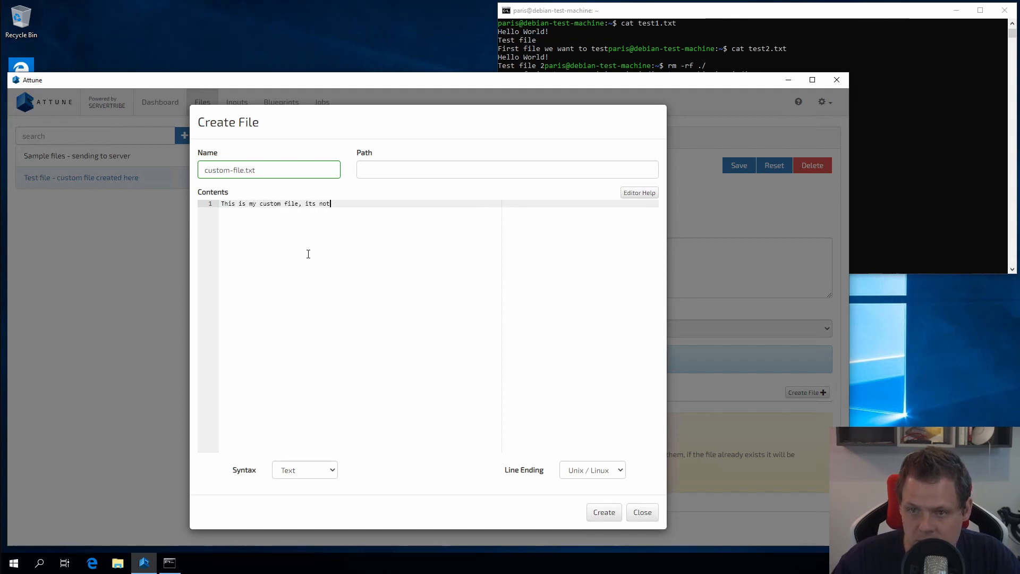
text(w uploaded from a zip folder)
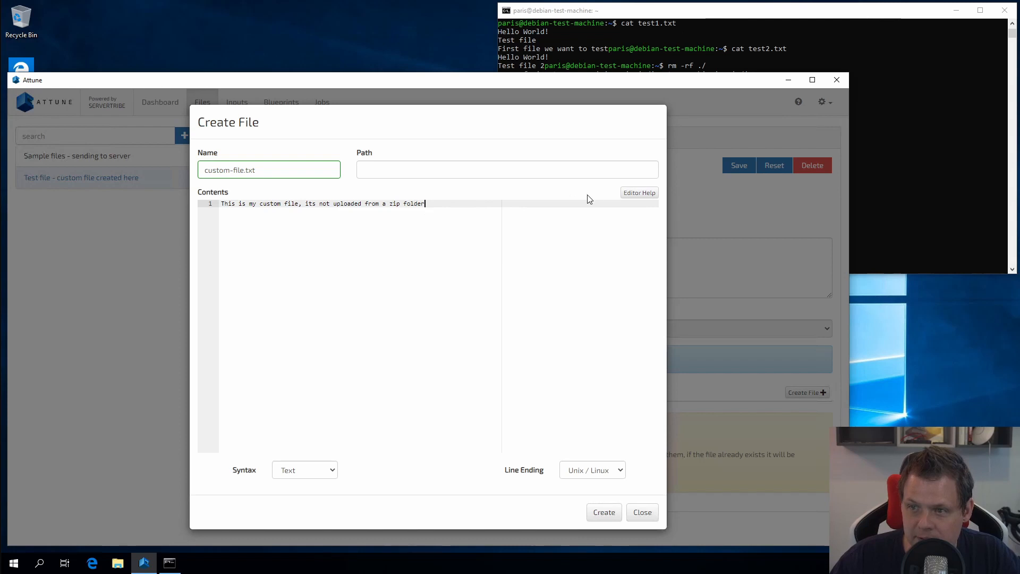
Wrap the text in print(''), set Python syntax, rename it custom-file.py, and add it.
click(321, 472)
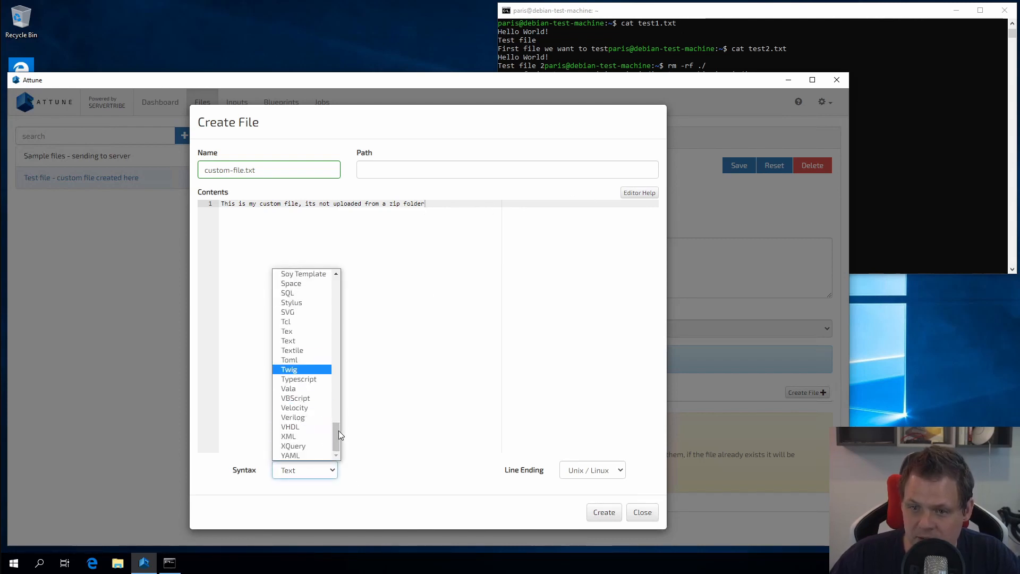
scroll(313, 337, up, 20)
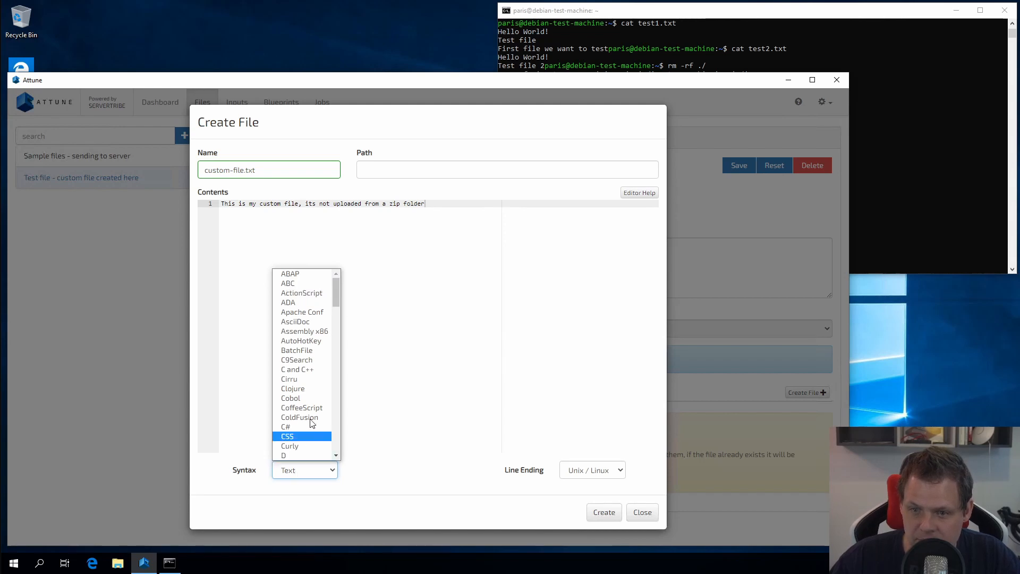
click(440, 348)
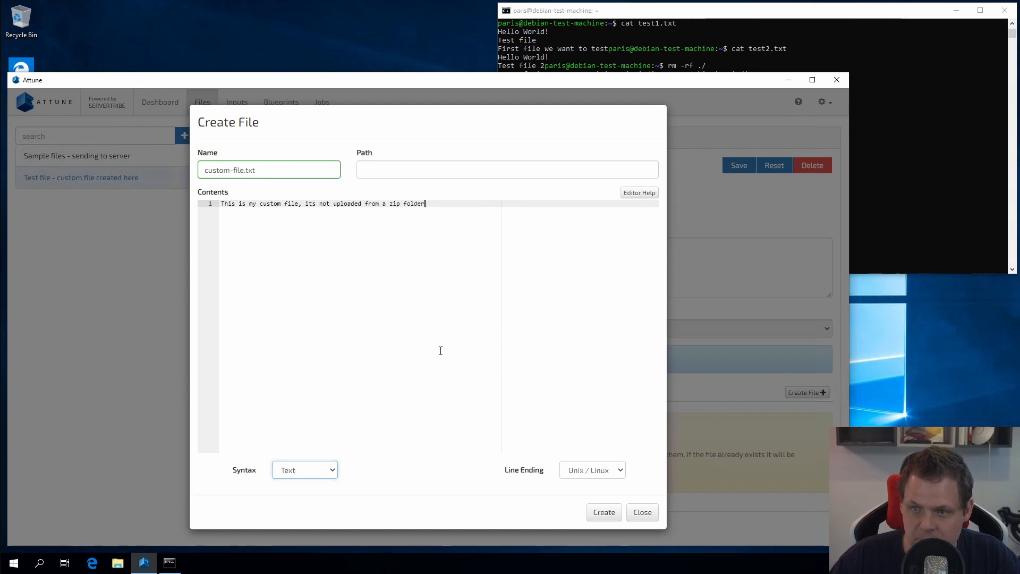
click(306, 471)
drag(338, 422, 338, 440)
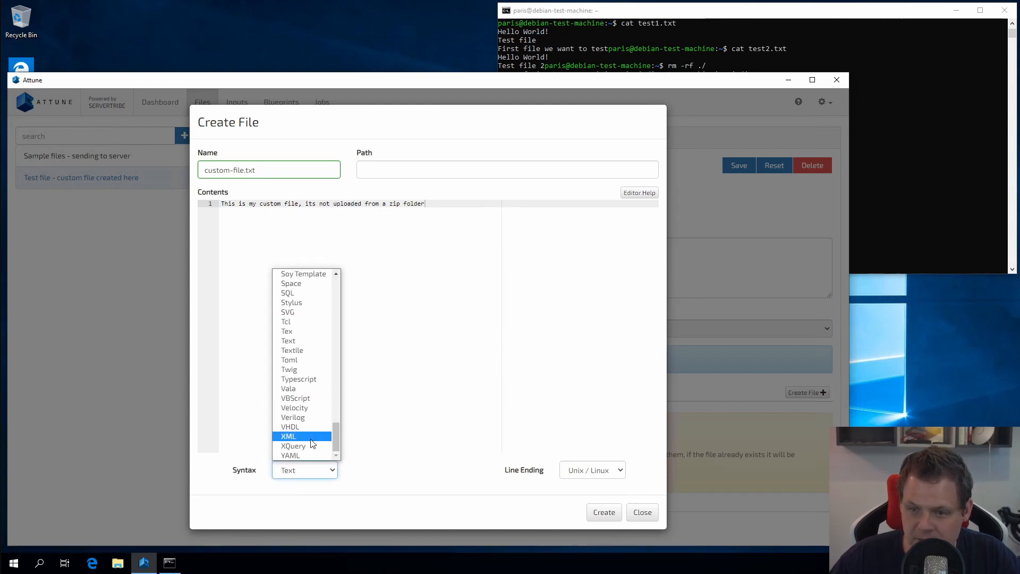
click(312, 439)
text(py)
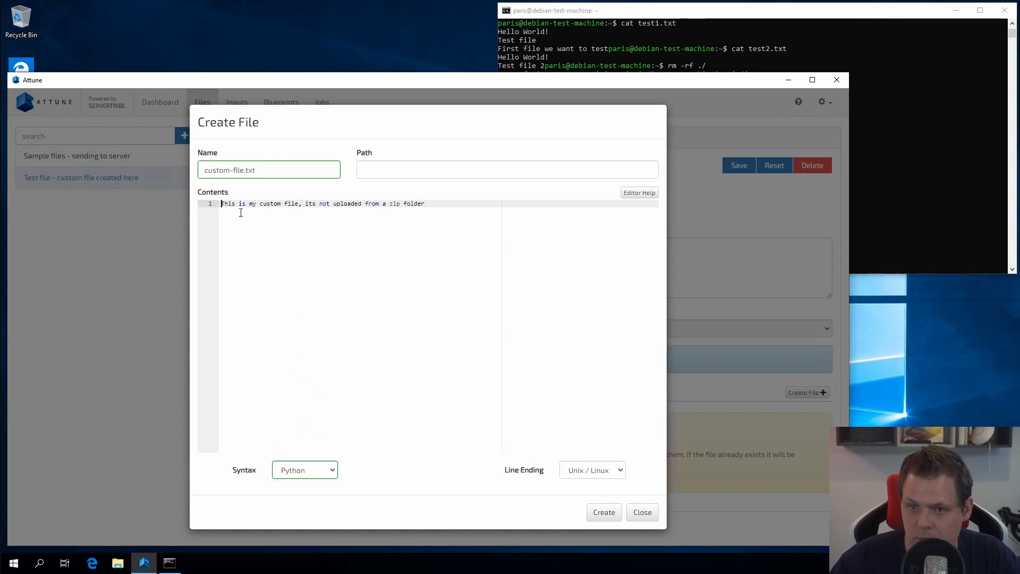
text(print()
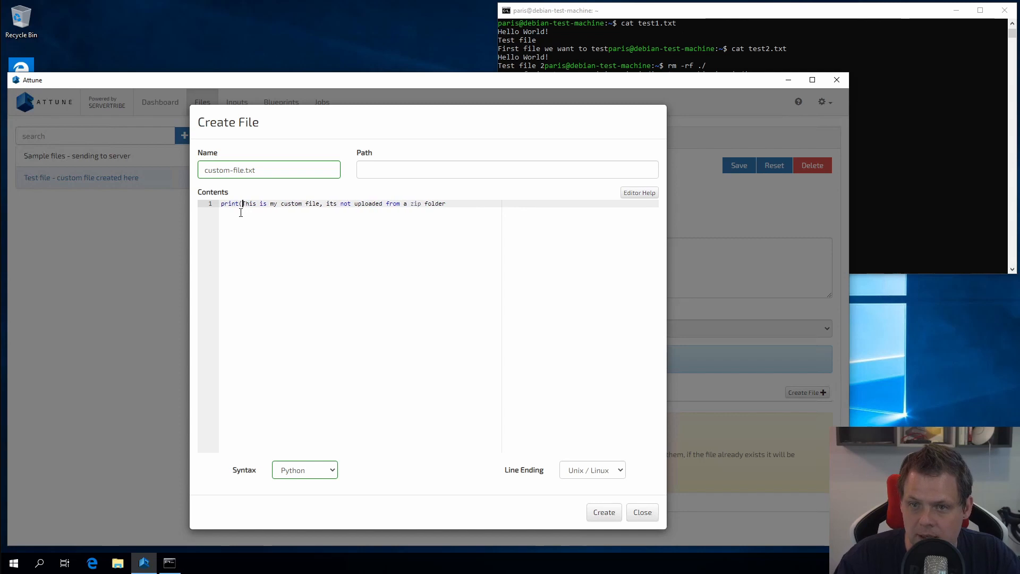
text(')
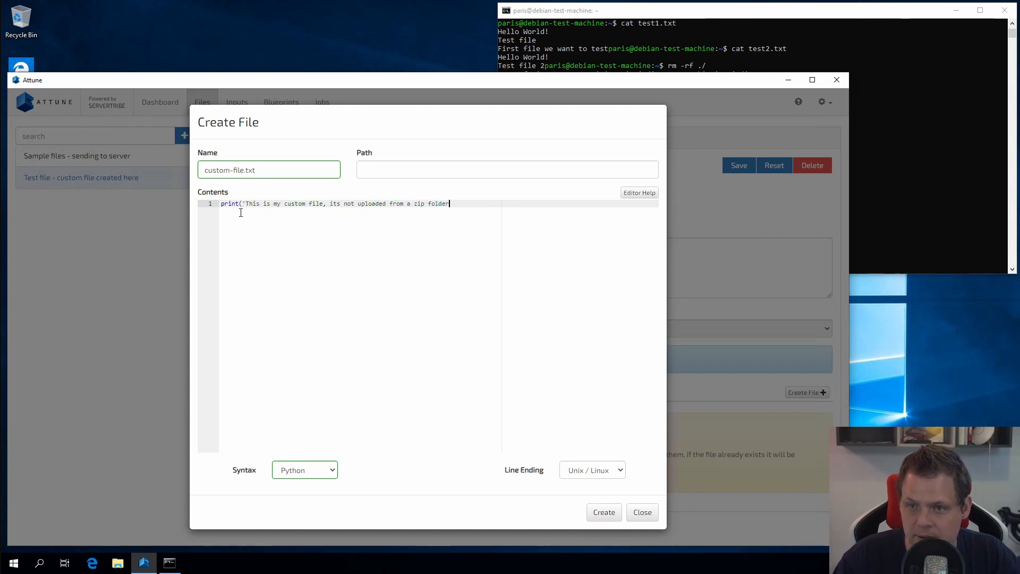
text('))
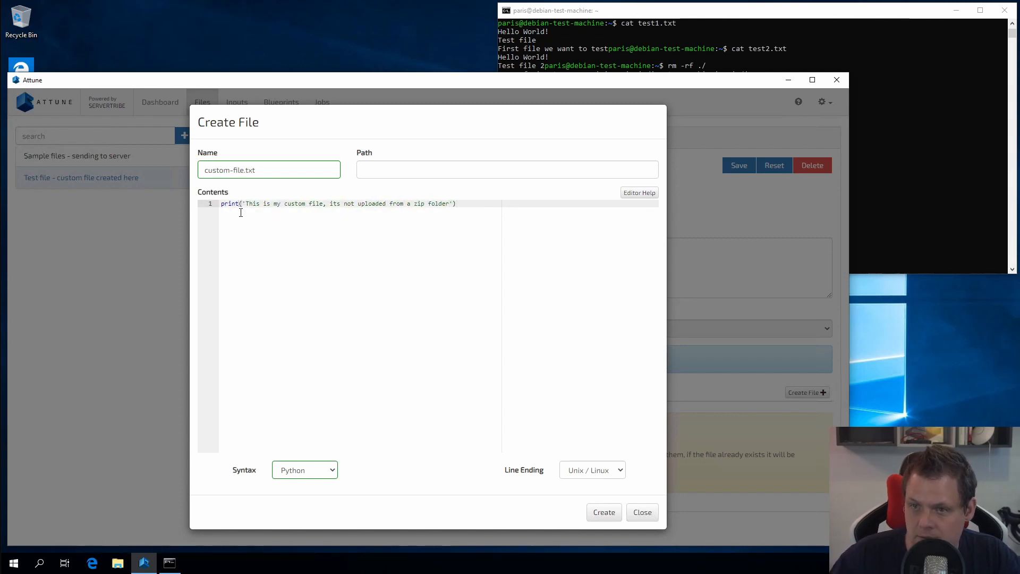
double_click(279, 169)
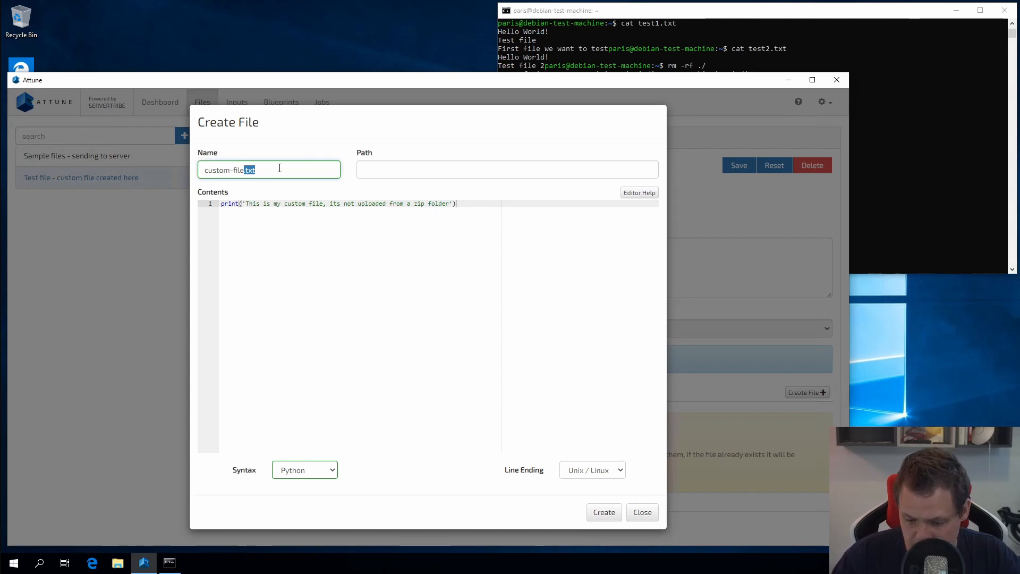
text(py)
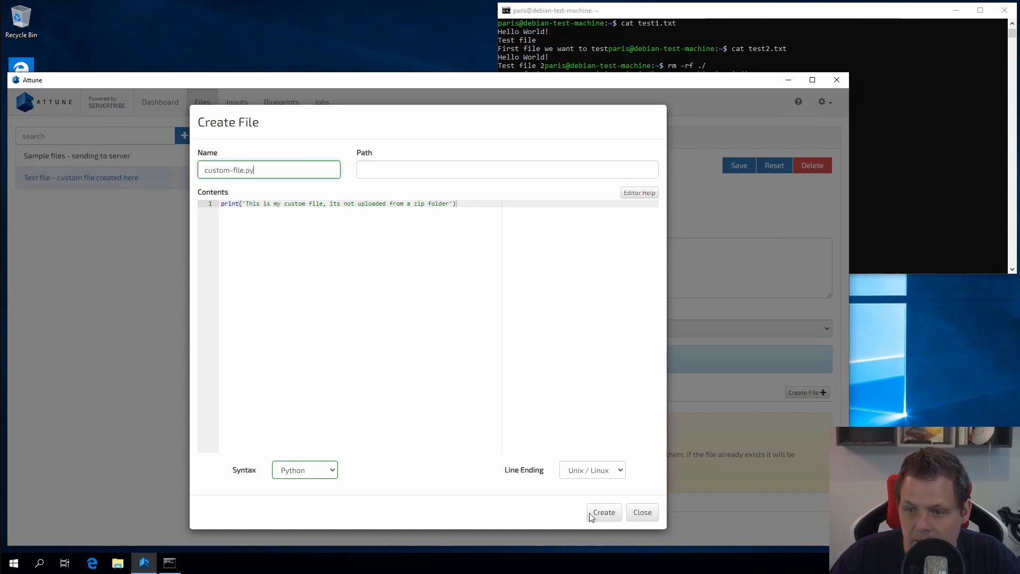
click(603, 513)
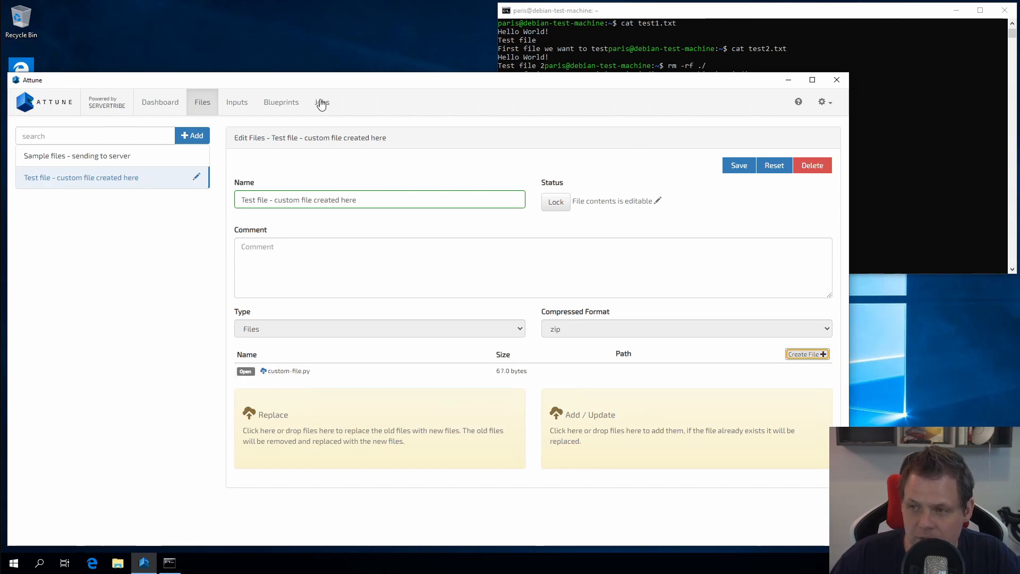
Save the file set and select the top-level group of blueprint My first blueprint test task.
click(745, 167)
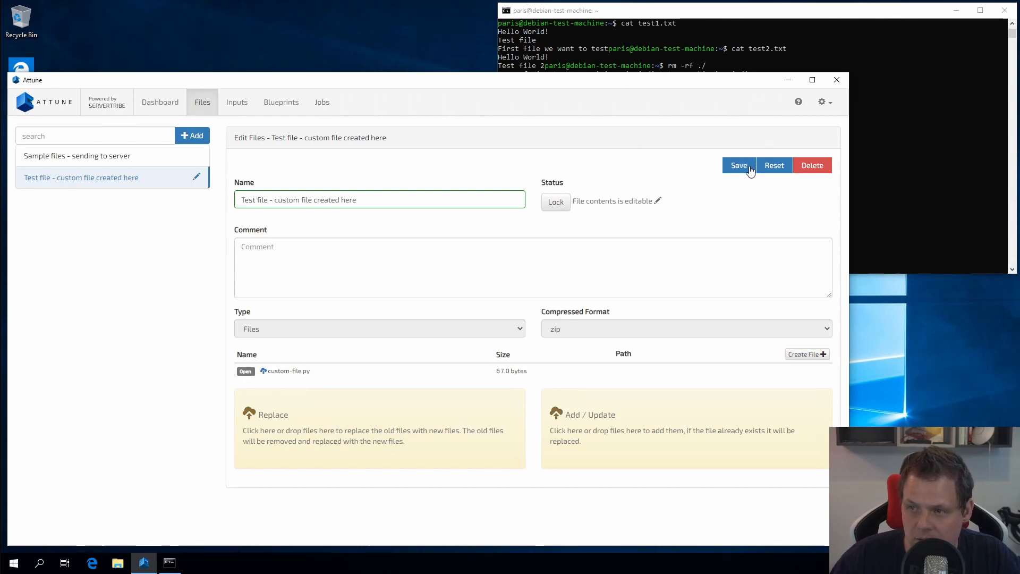
click(322, 103)
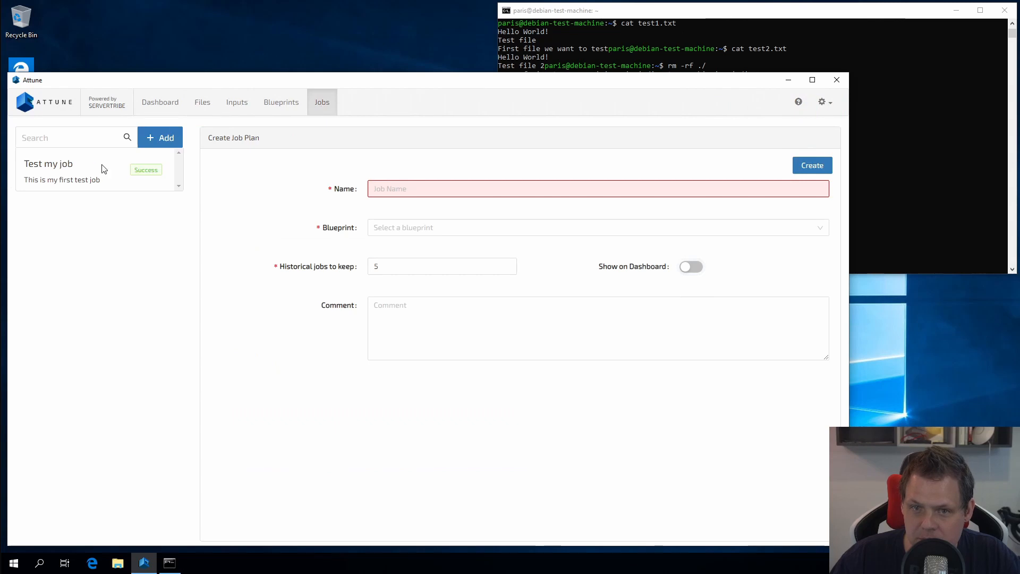
click(271, 106)
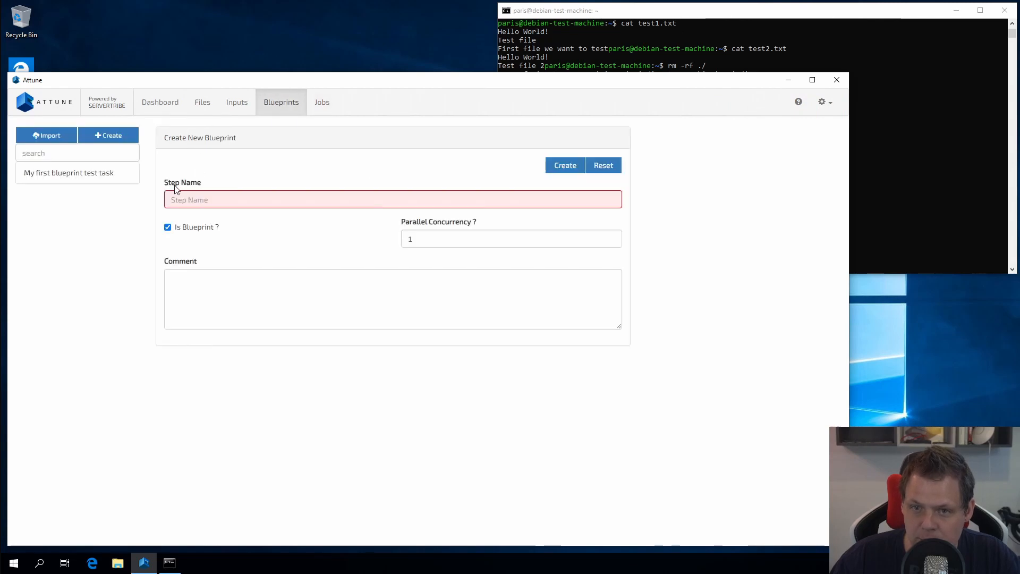
click(80, 173)
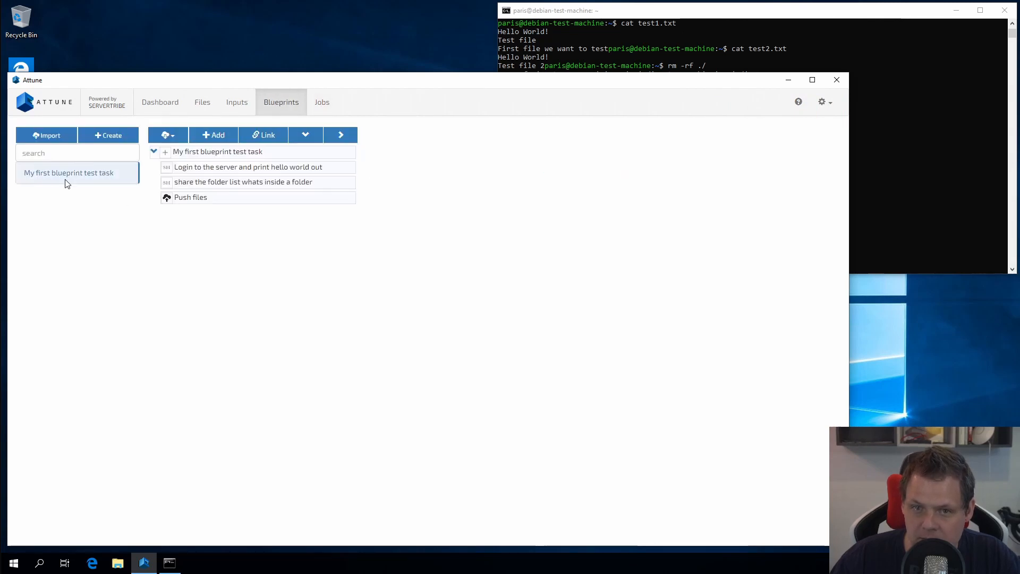
click(191, 151)
Add a Push Files step named 'deploy python file' targeting TestMachineHyperV-Linux.
click(231, 137)
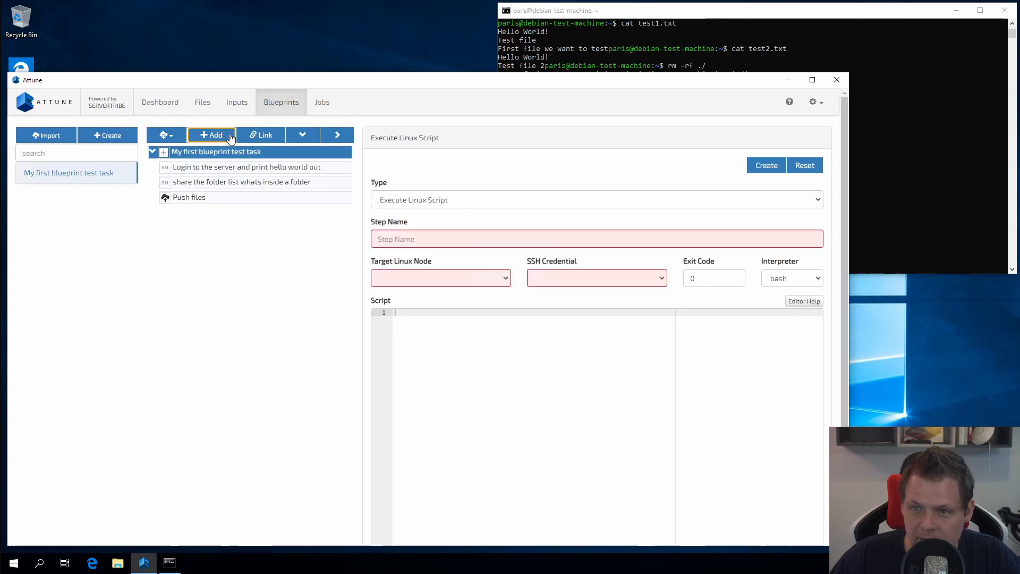
click(435, 202)
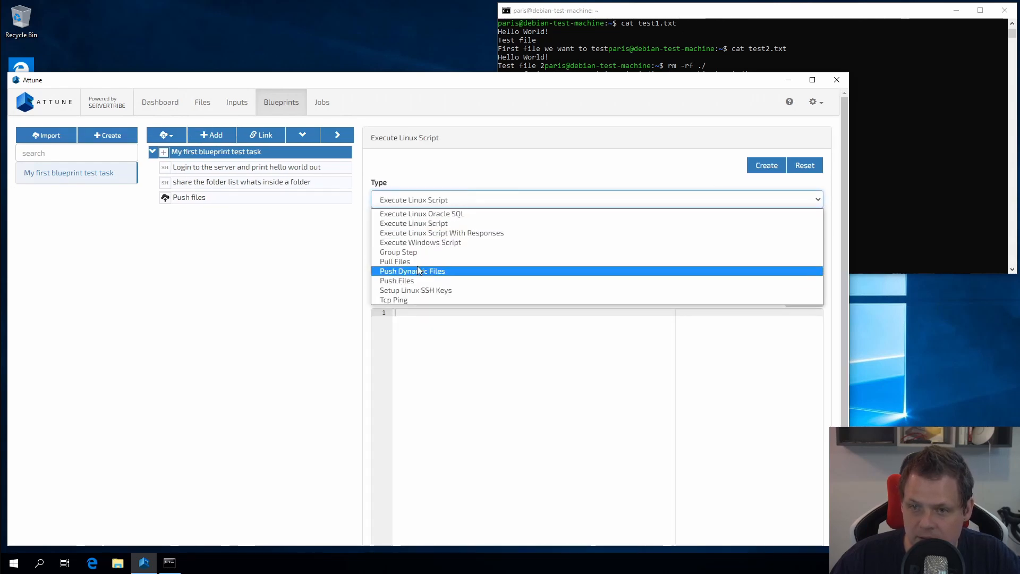
click(408, 280)
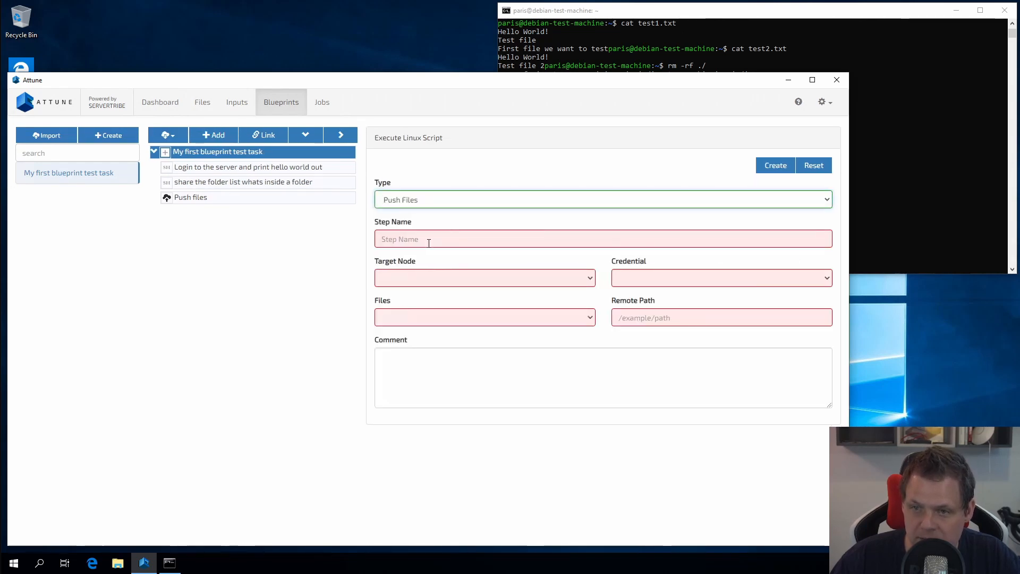
click(429, 243)
text(dep)
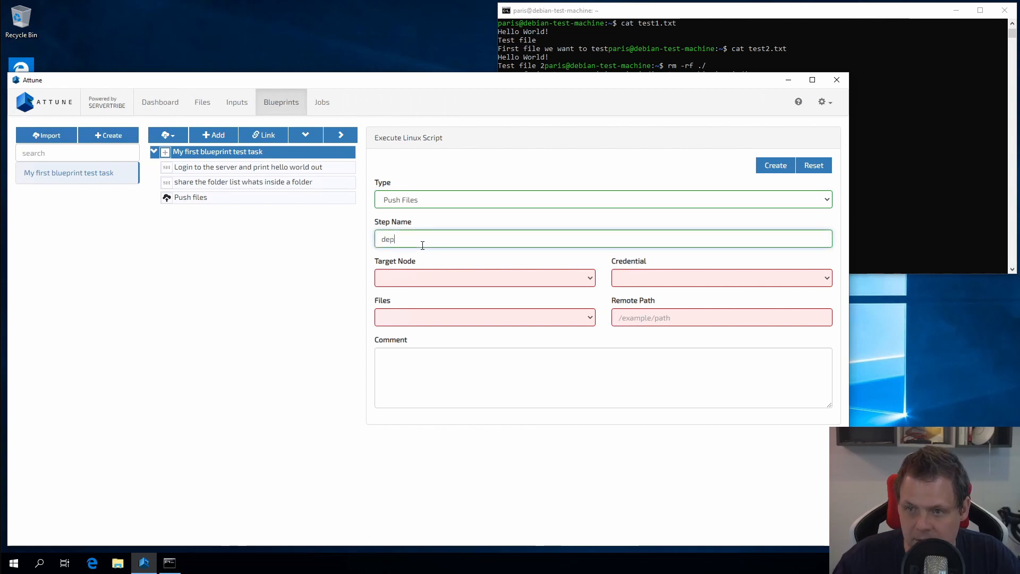
text(loy python file)
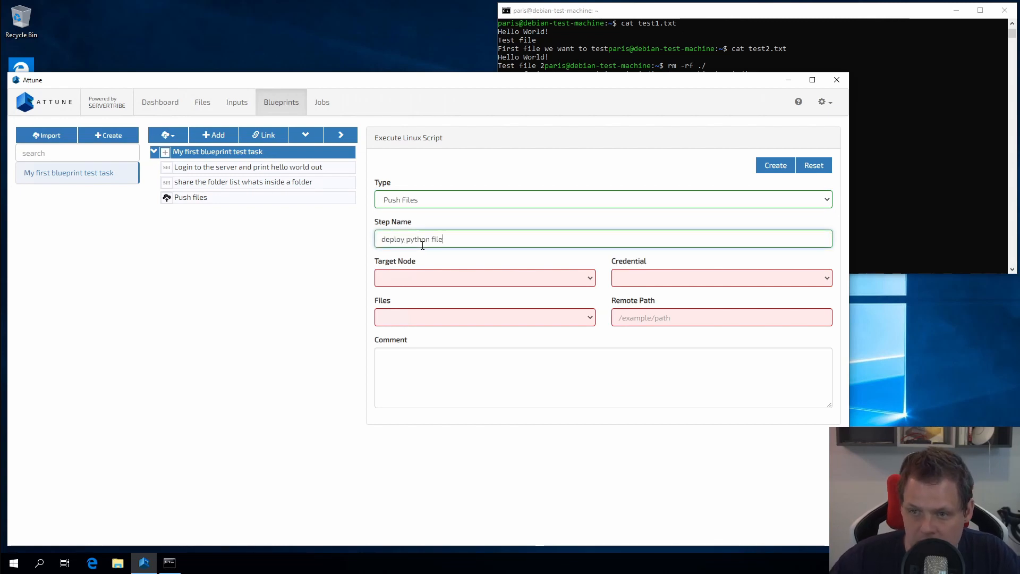
click(414, 280)
click(409, 294)
click(417, 279)
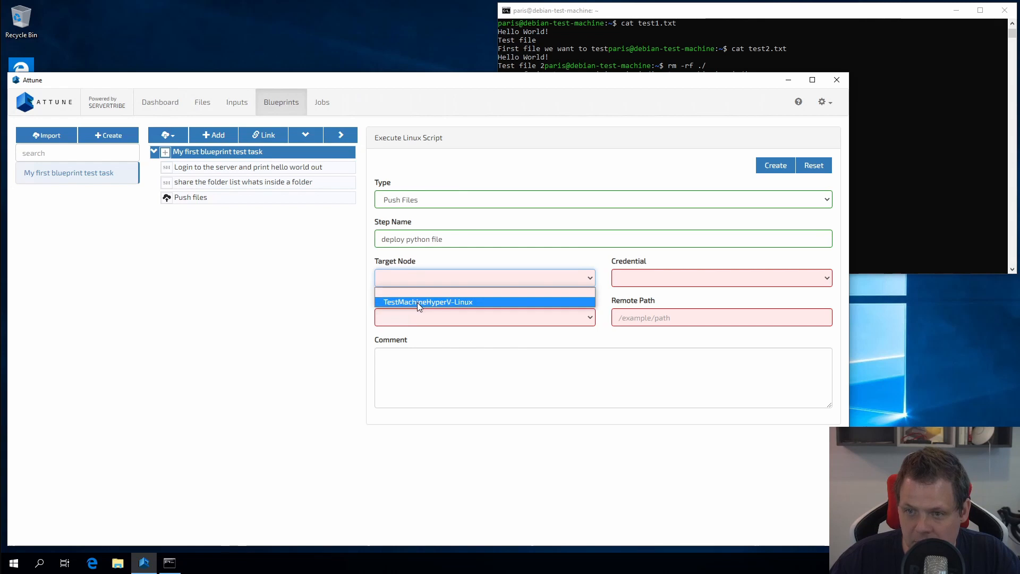
click(417, 302)
Use the unsecure root credential, push the custom file set to /home/paris, comment 'test python application'.
click(638, 278)
click(636, 300)
click(544, 319)
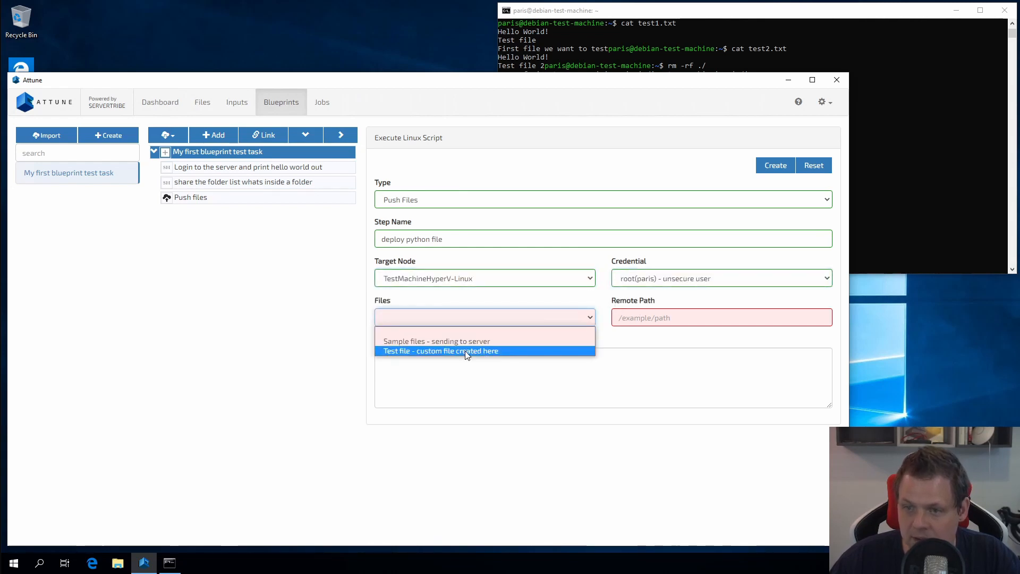
click(464, 350)
click(674, 318)
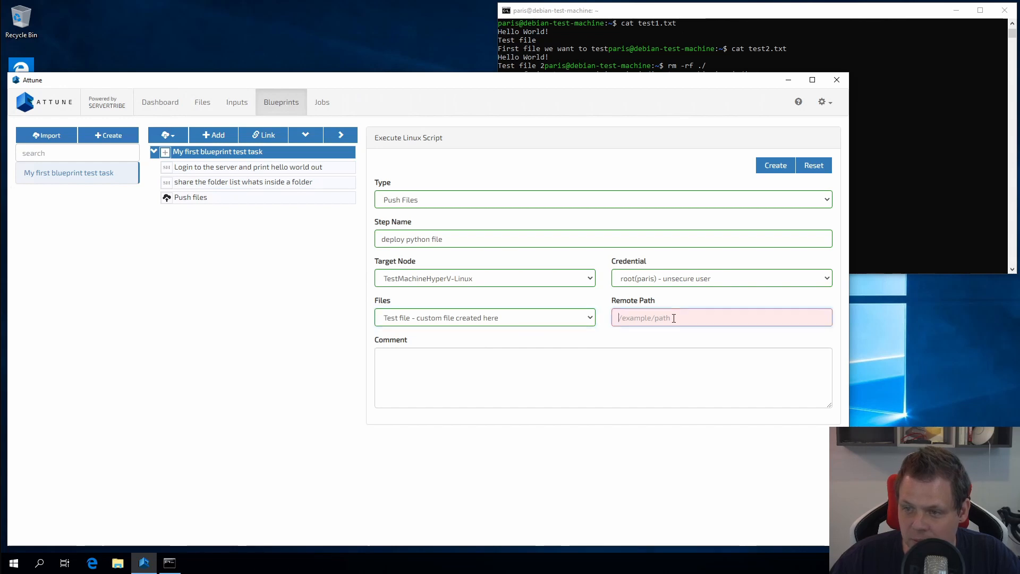
text(/home/paris)
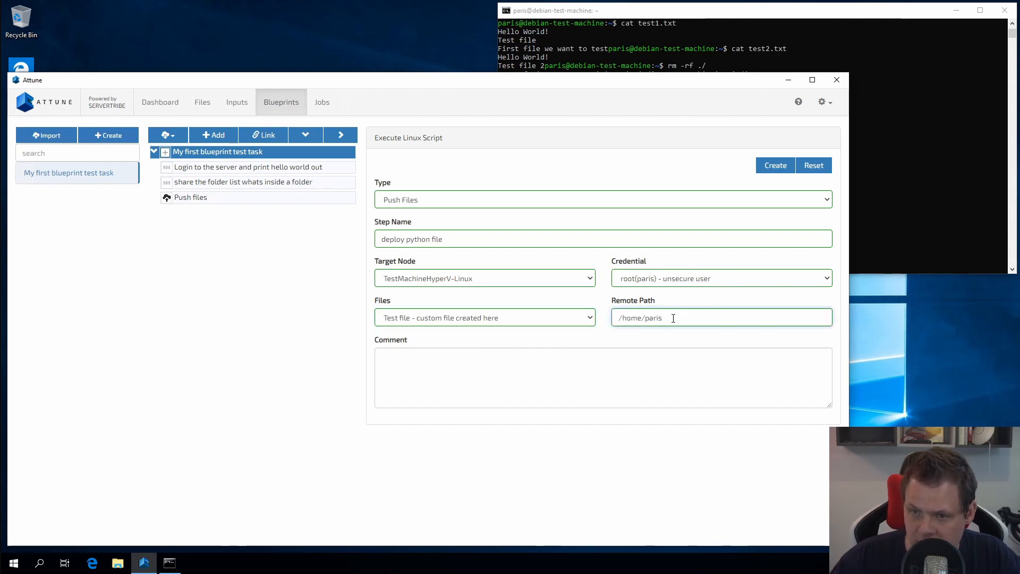
click(652, 369)
text(test pyt)
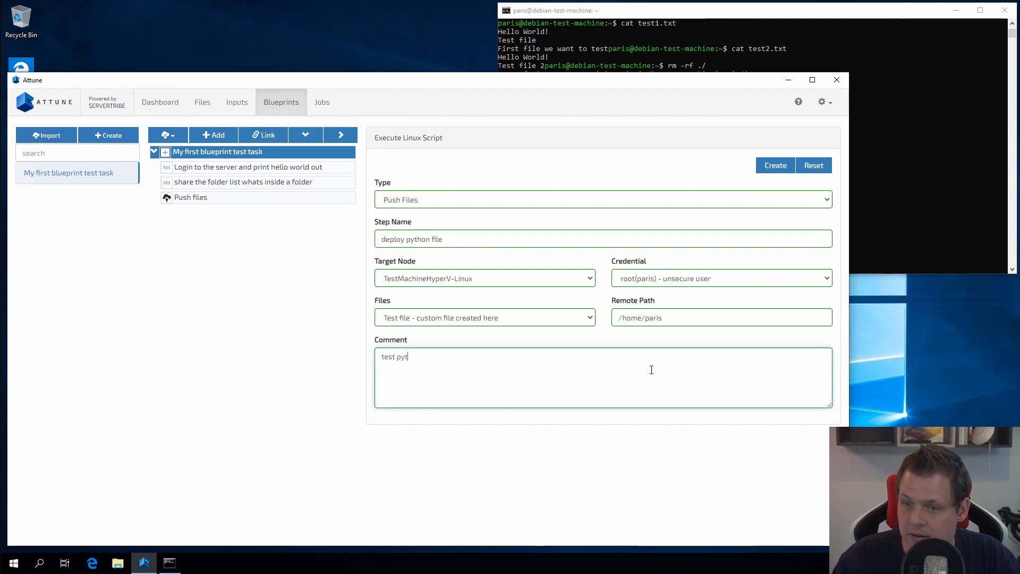
text(hon application)
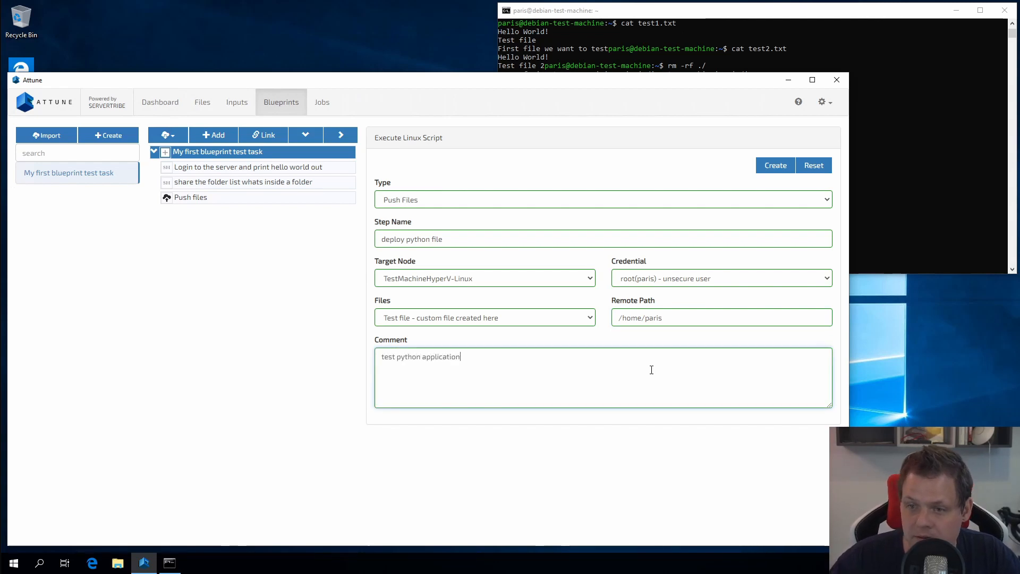
click(775, 166)
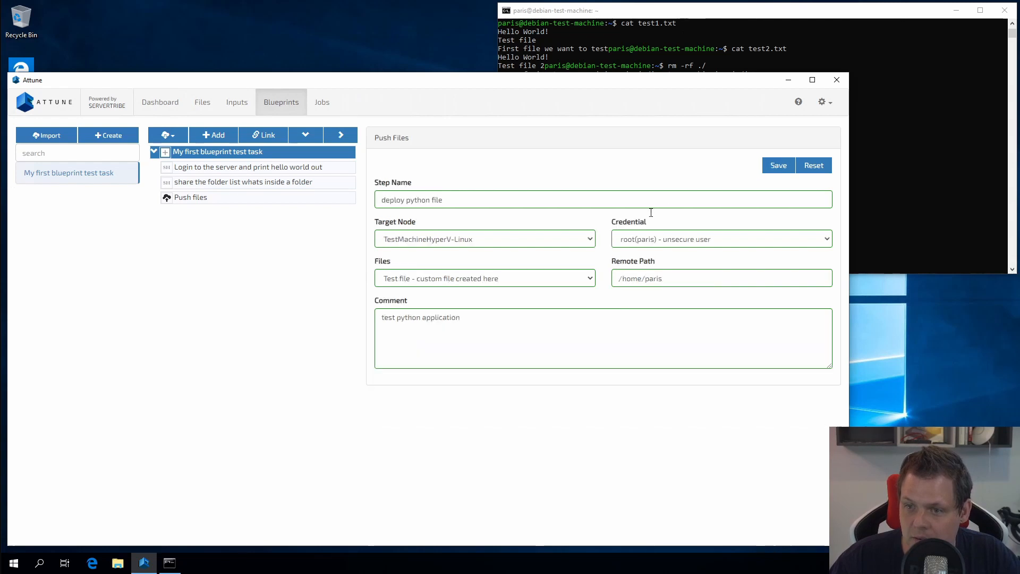
Save the blueprint and update Test my job from it.
click(246, 215)
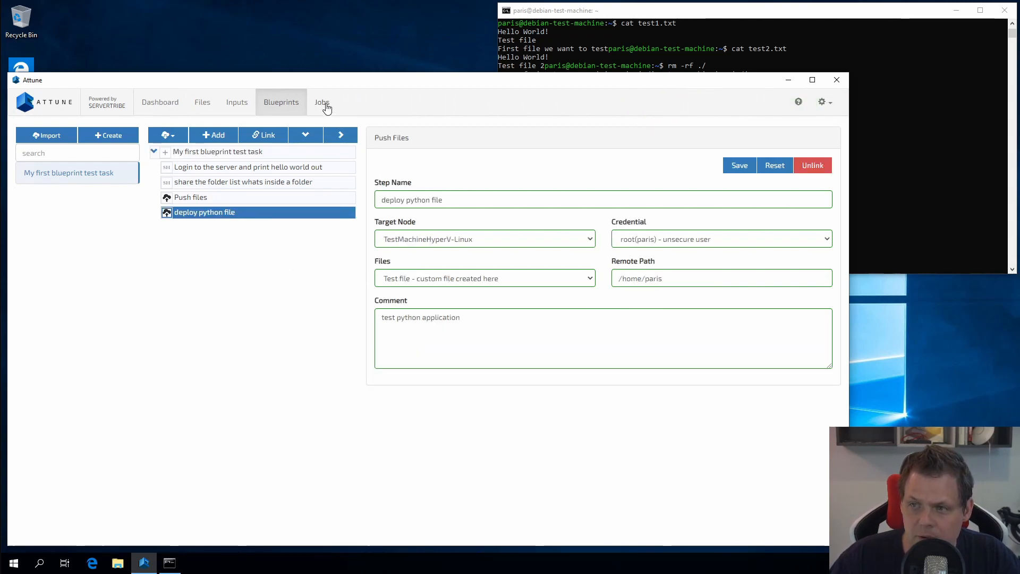
click(740, 165)
click(340, 109)
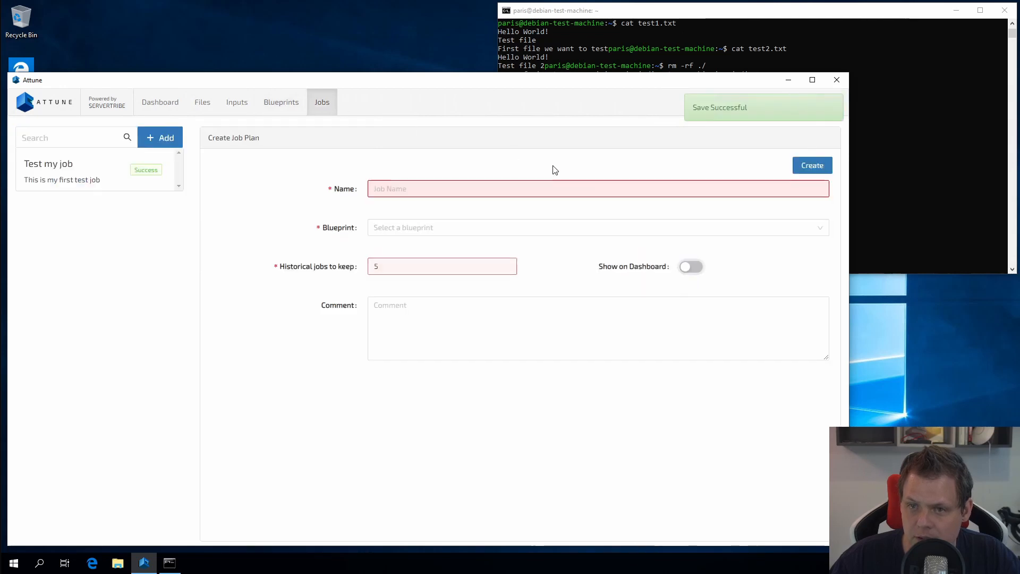
click(91, 184)
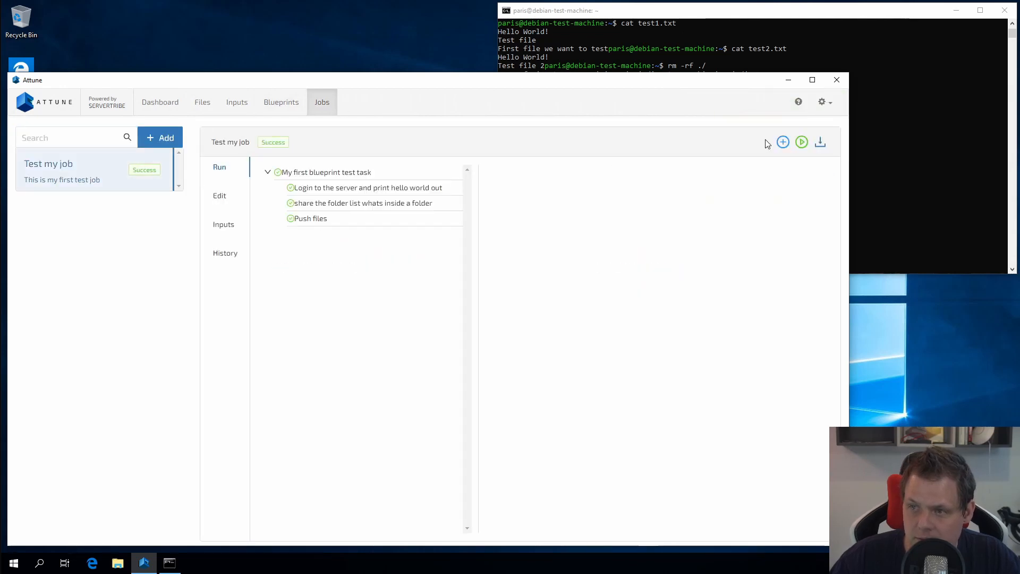
click(786, 142)
click(803, 189)
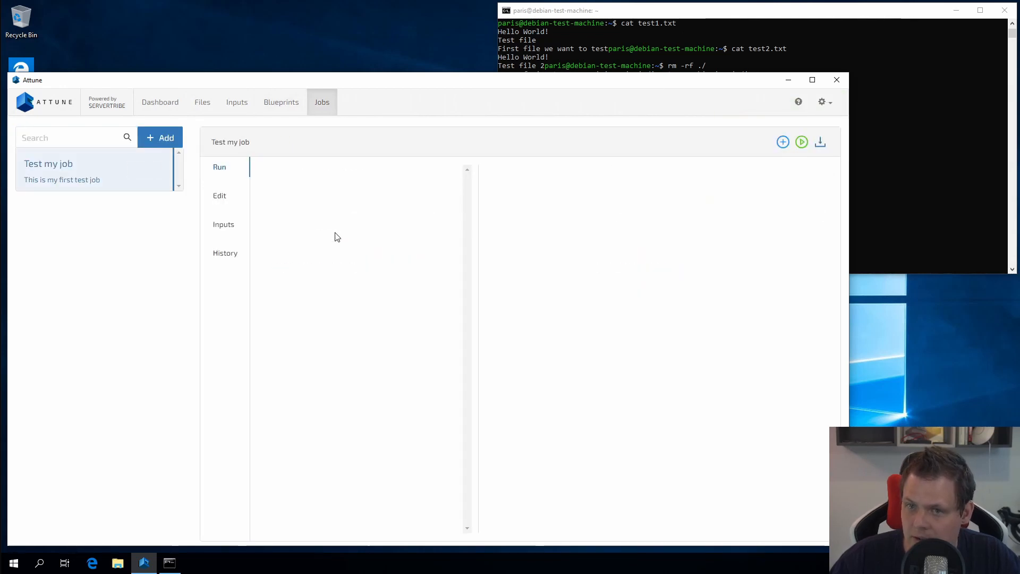
Run only the deploy python file step, then check the SSH terminal.
click(325, 234)
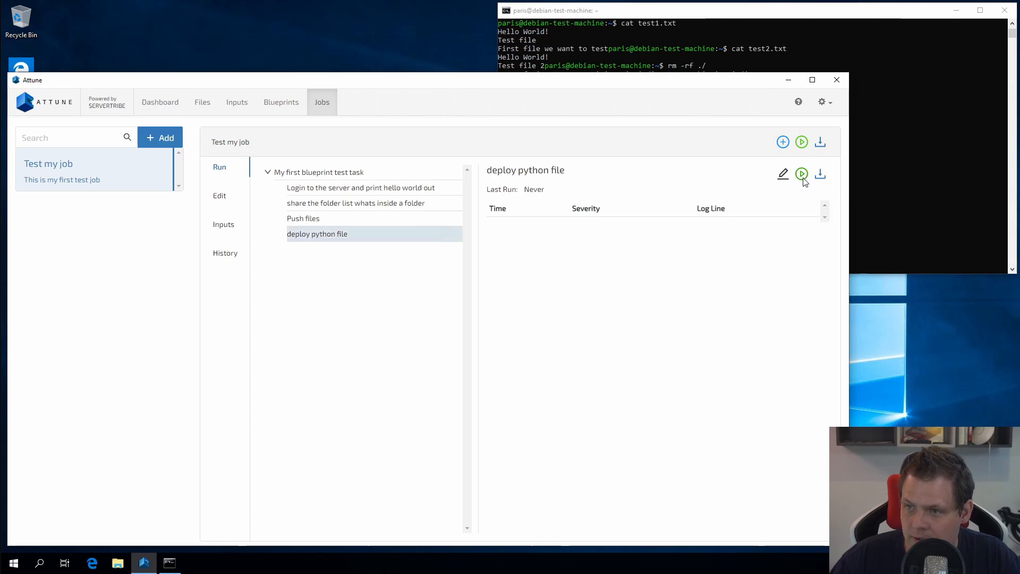
click(803, 175)
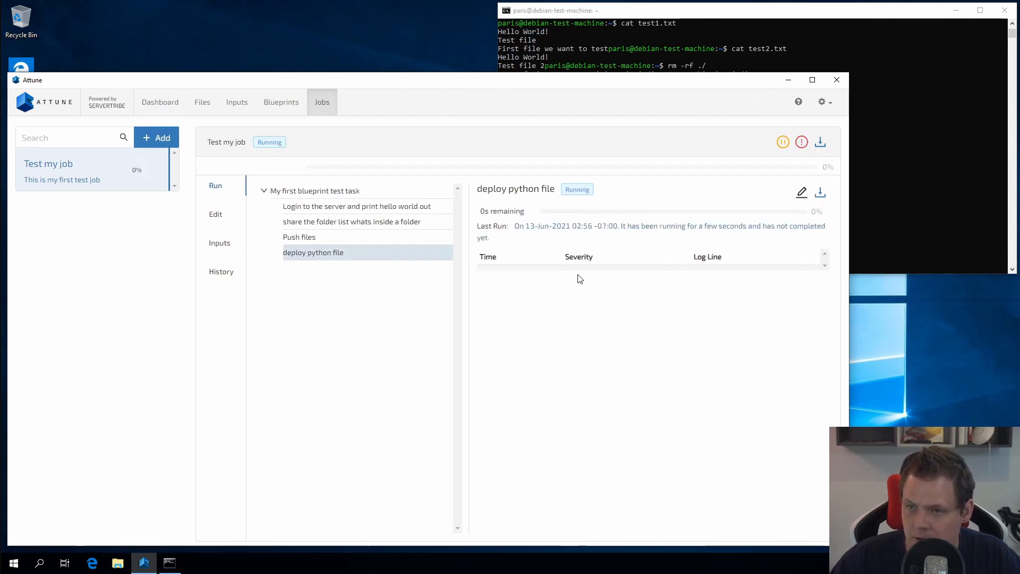
click(906, 222)
List the home folder with ls to confirm custom-file.py arrived.
text(ls)
key(Return)
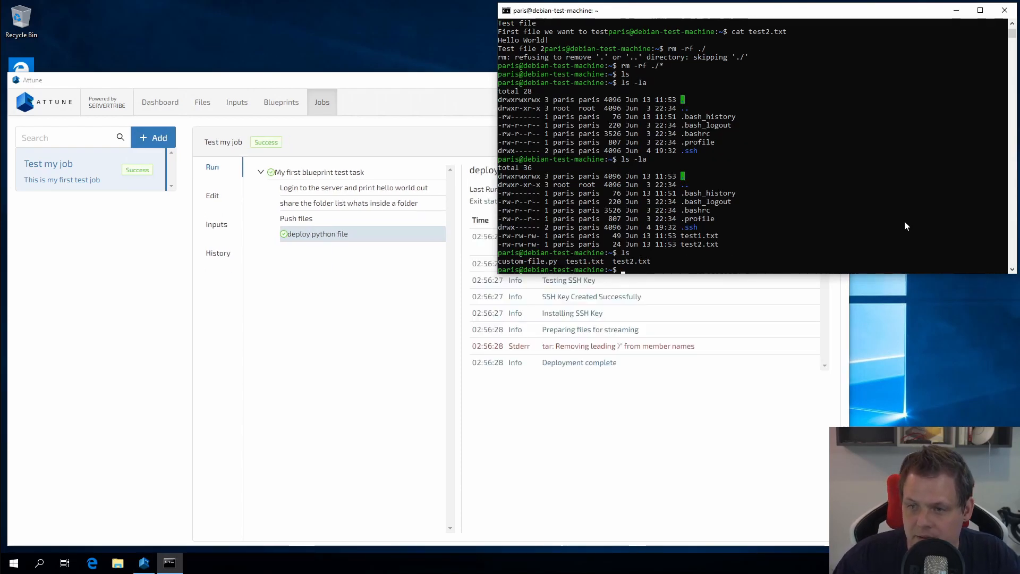
drag(500, 261, 565, 263)
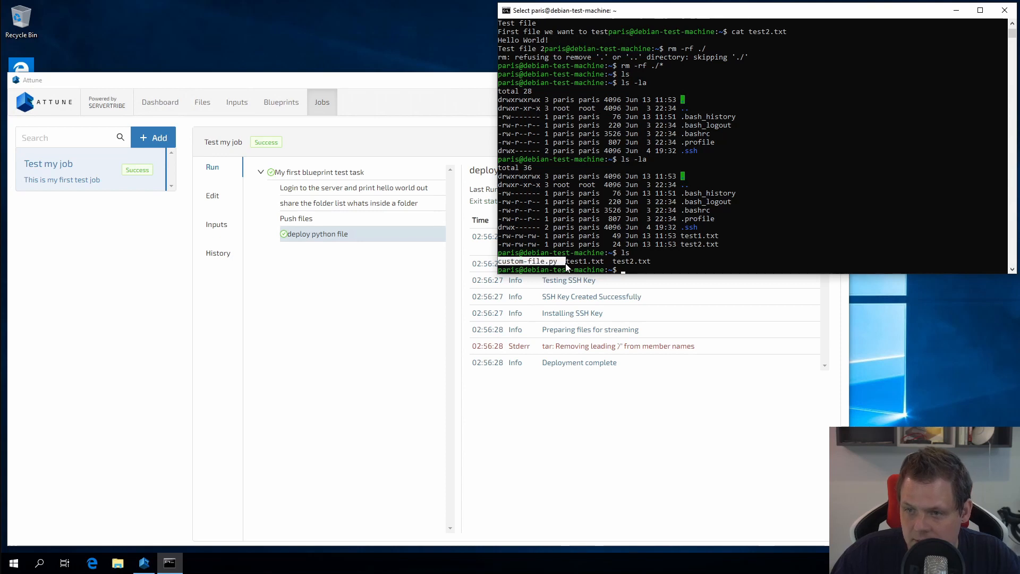
click(658, 281)
click(877, 237)
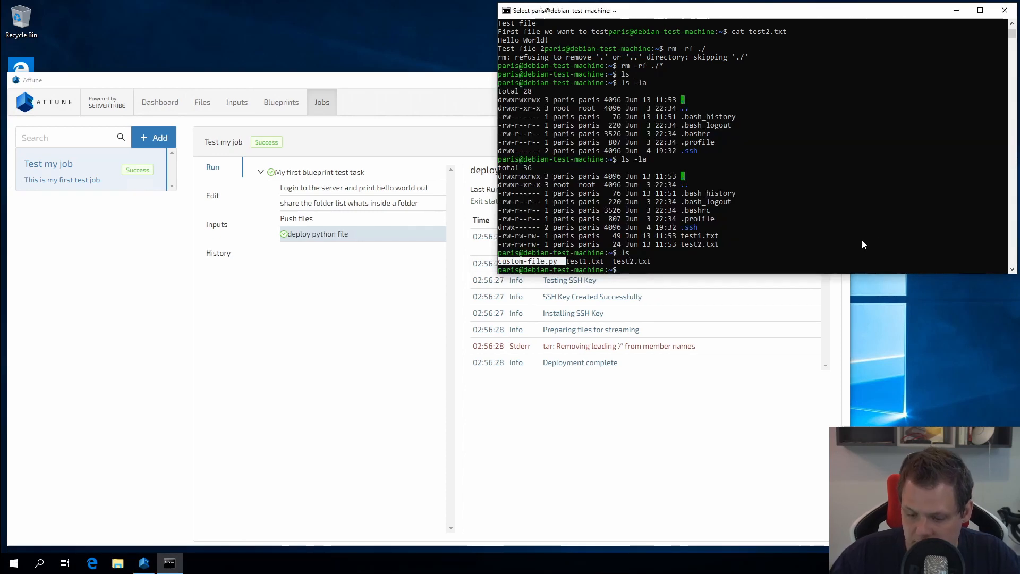
Run python custom-file.py, printing 'This is my custom file, its not uploaded from a zip folder'.
text(python cu)
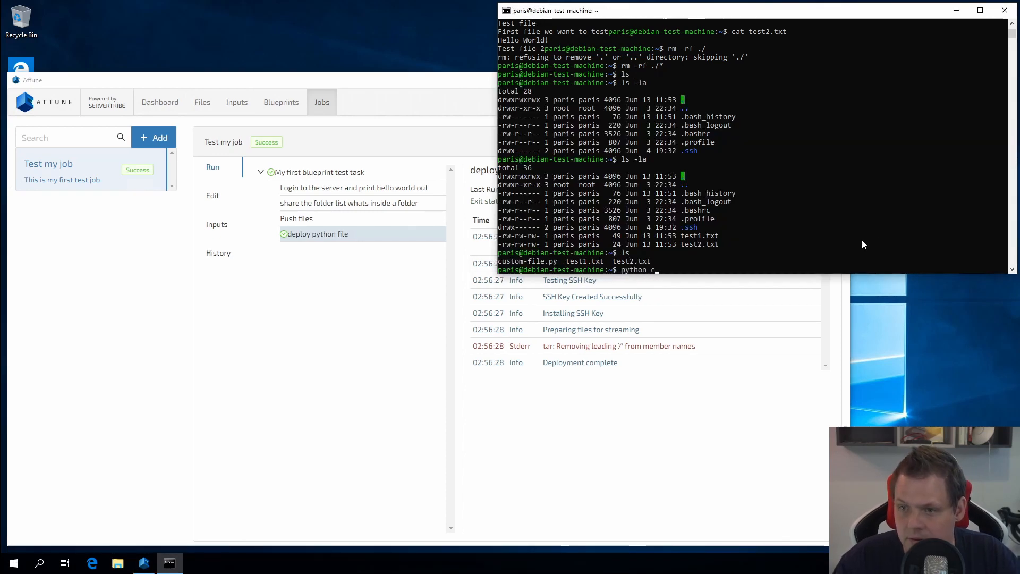
key(Tab)
key(Return)
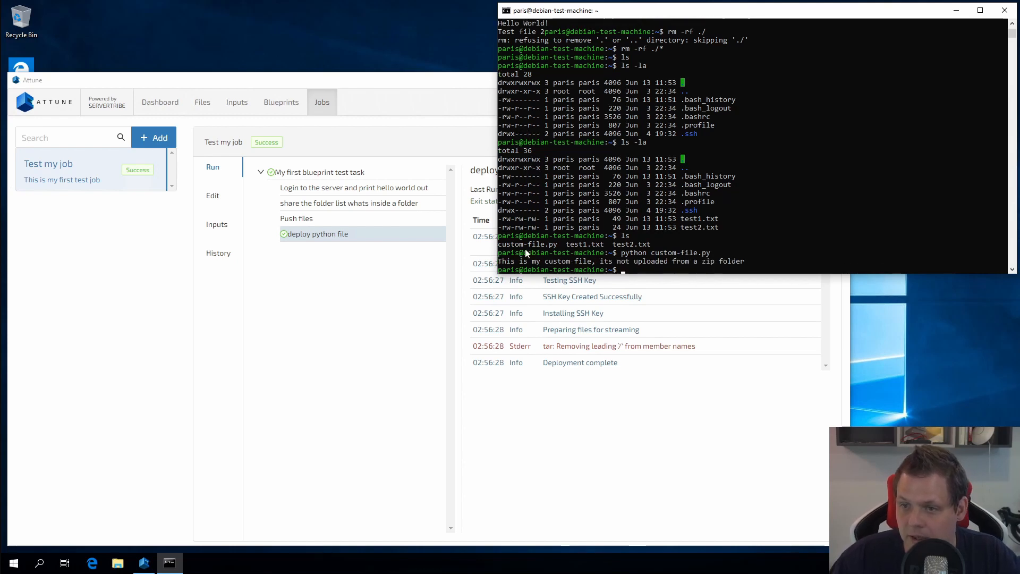
drag(502, 261, 557, 264)
click(553, 261)
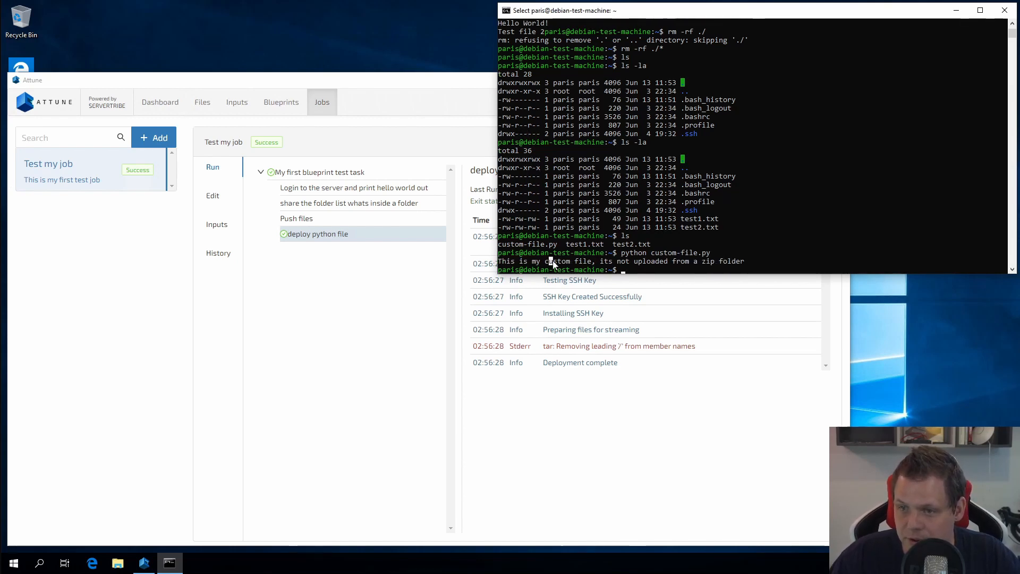
click(674, 261)
click(637, 260)
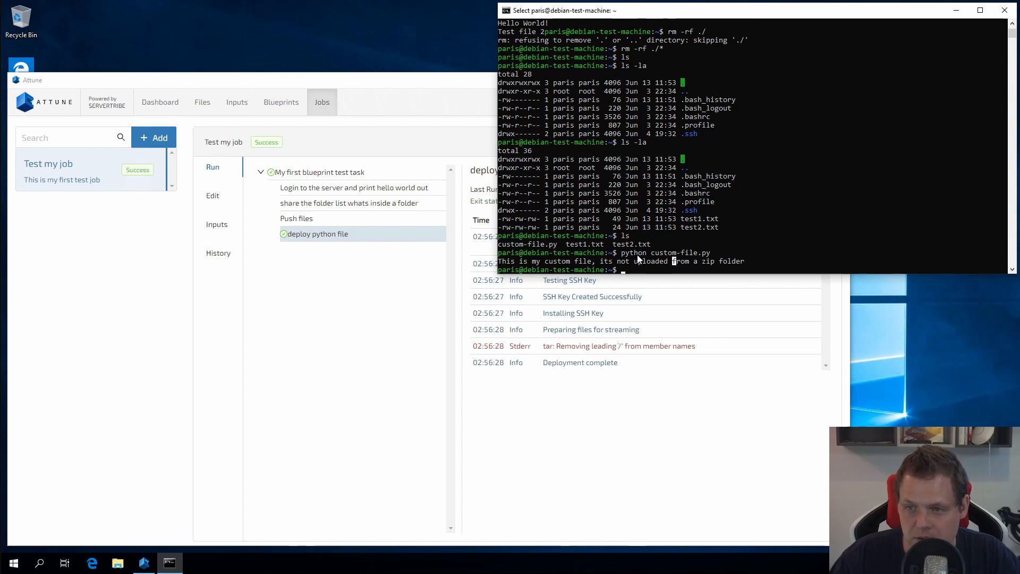